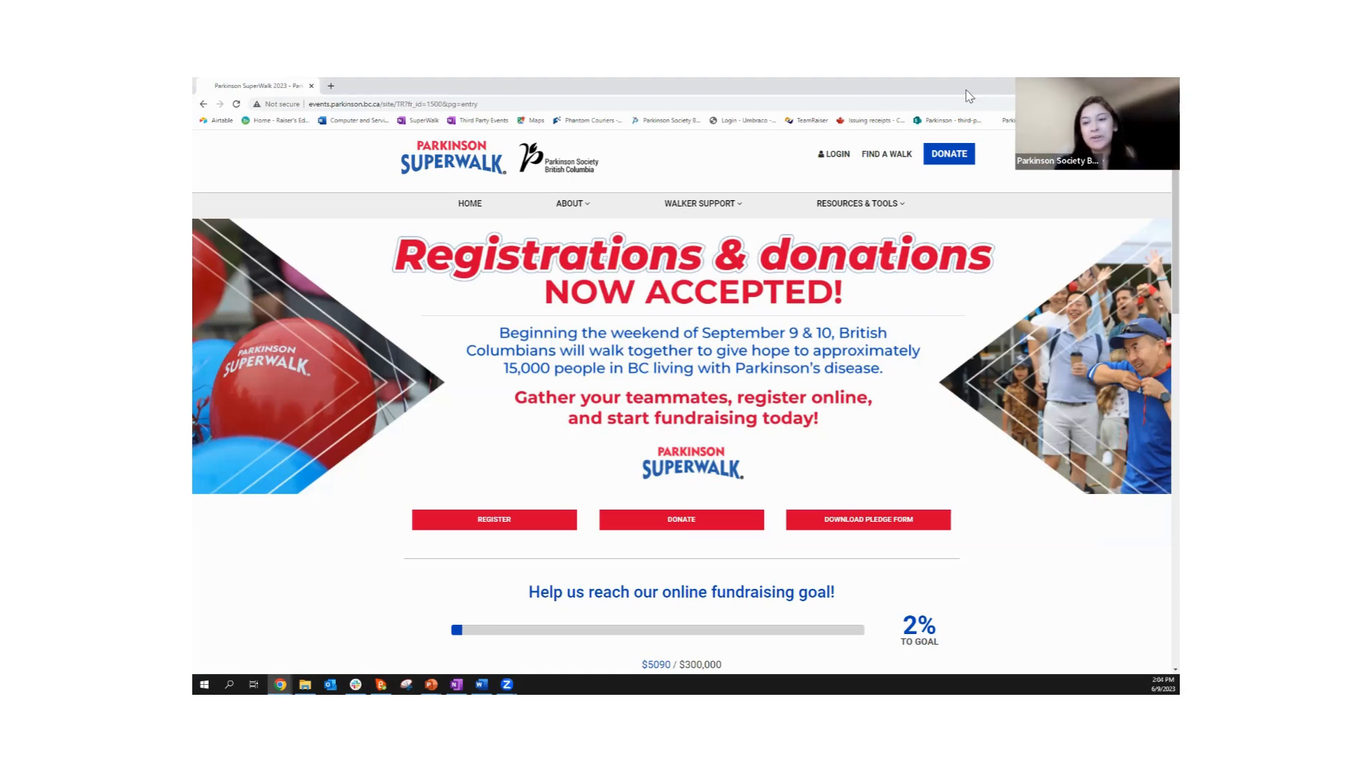
# Begin Parkinson SuperWalk registration and choose Vancouver as the walk location.
pyautogui.hotkey('alt', 'Tab')
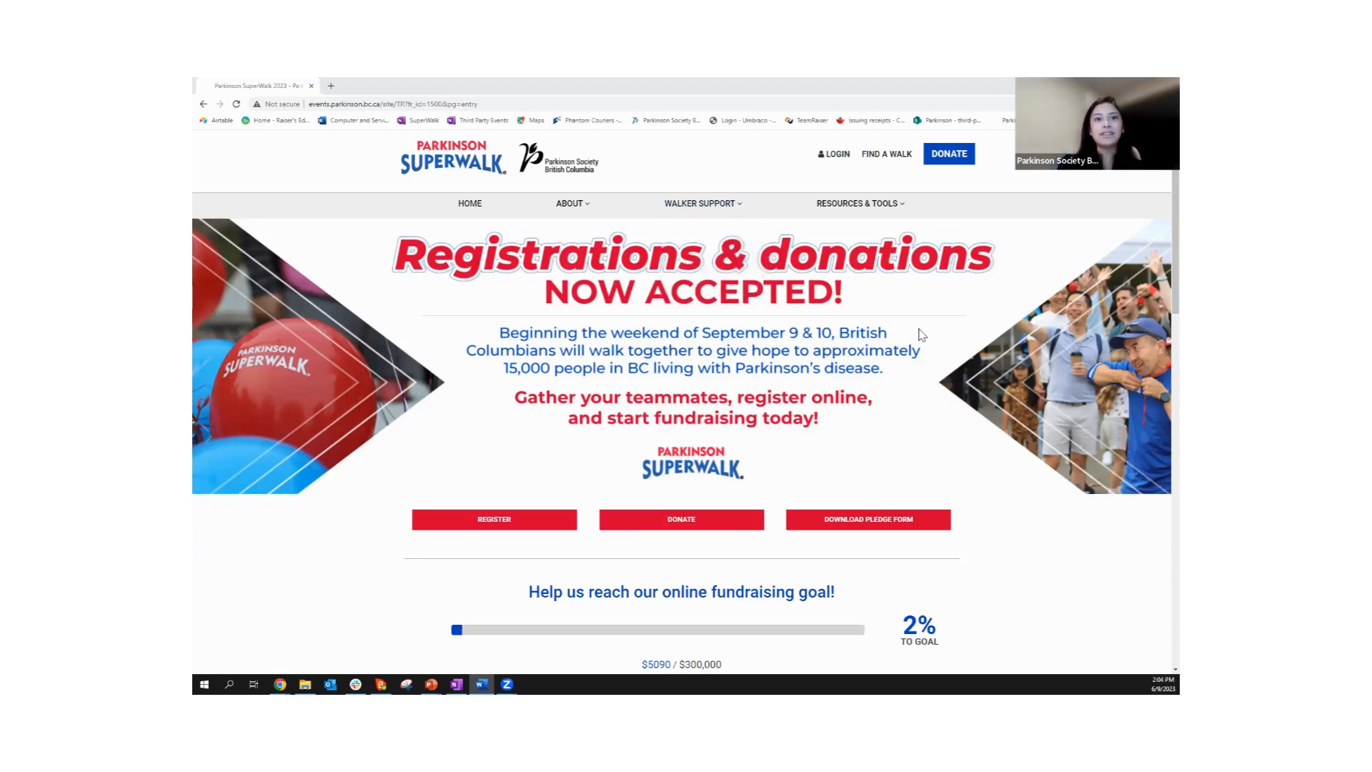
pyautogui.click(543, 521)
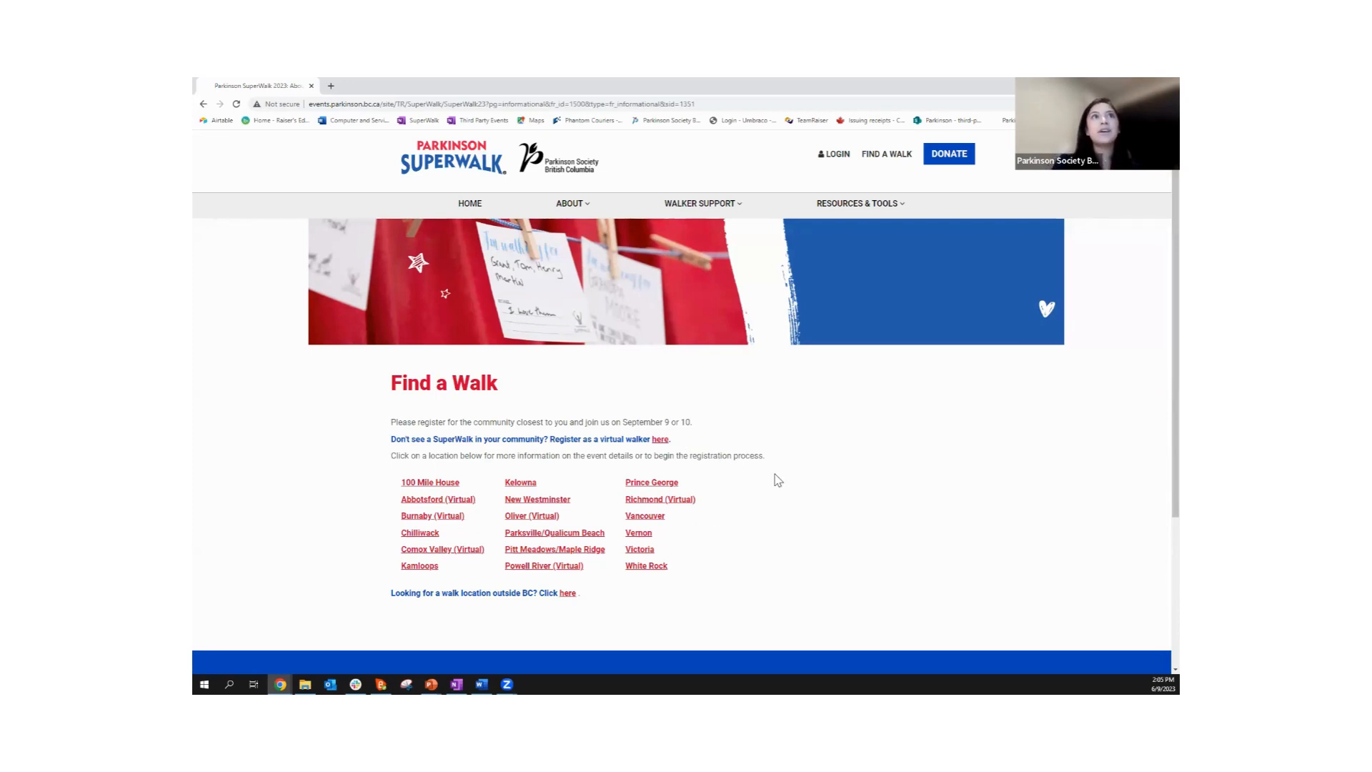
pyautogui.click(657, 519)
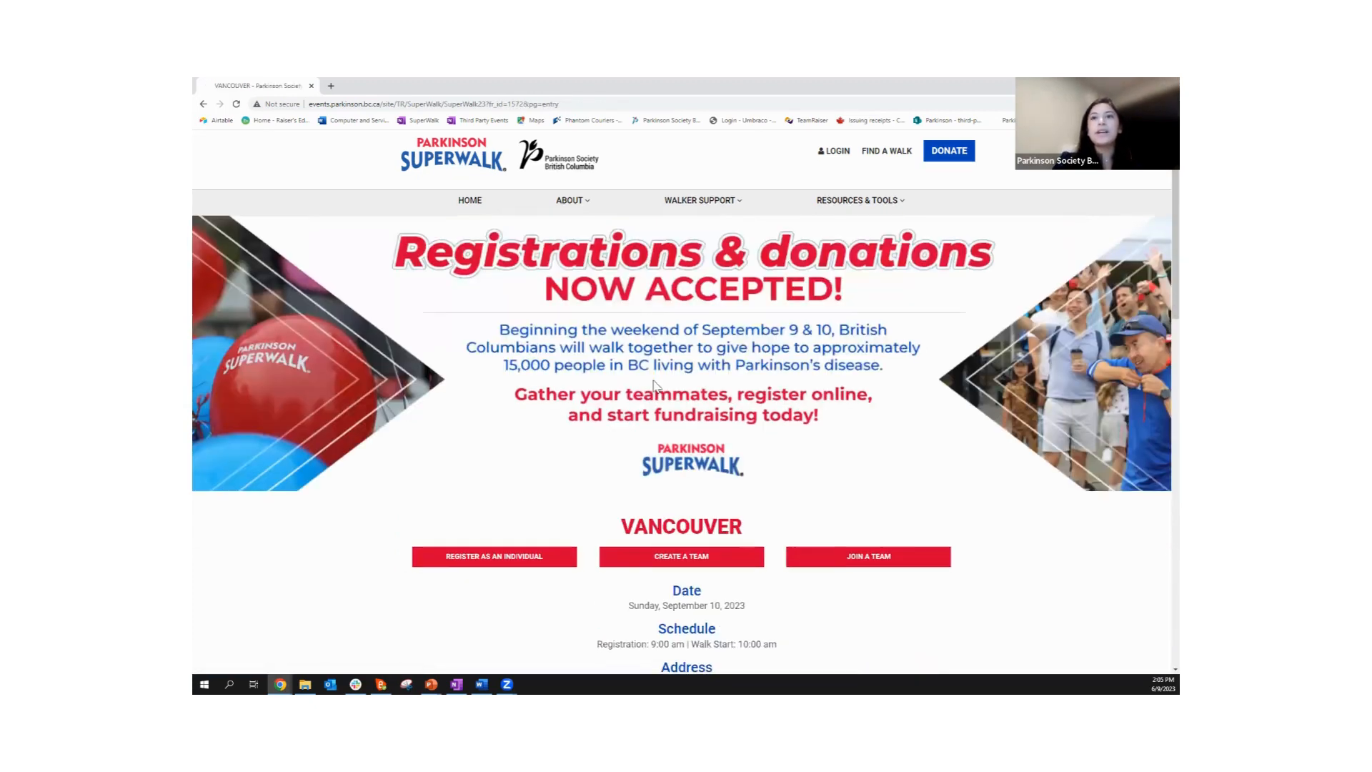
# Review the Vancouver walk details and start registering as an individual.
pyautogui.scroll(-2, 1096, 419)
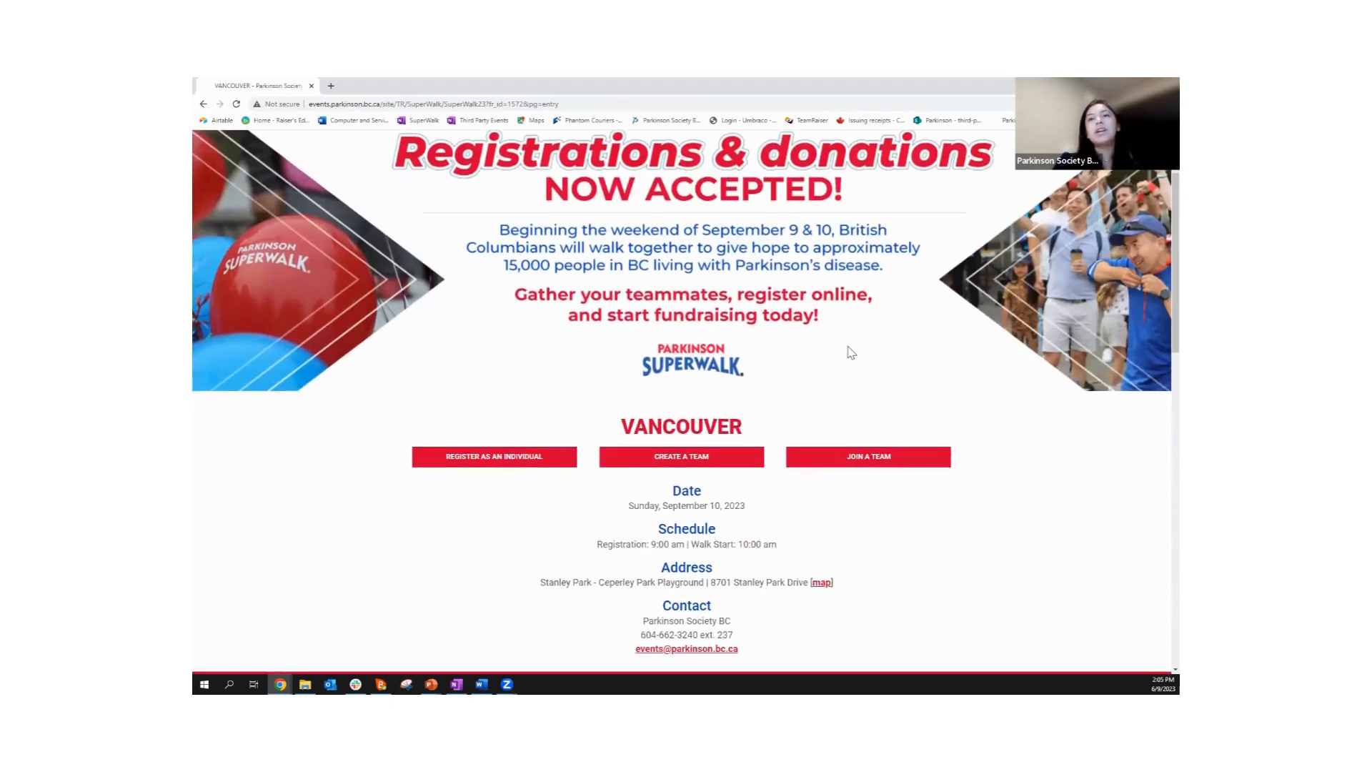
pyautogui.scroll(-2, 926, 381)
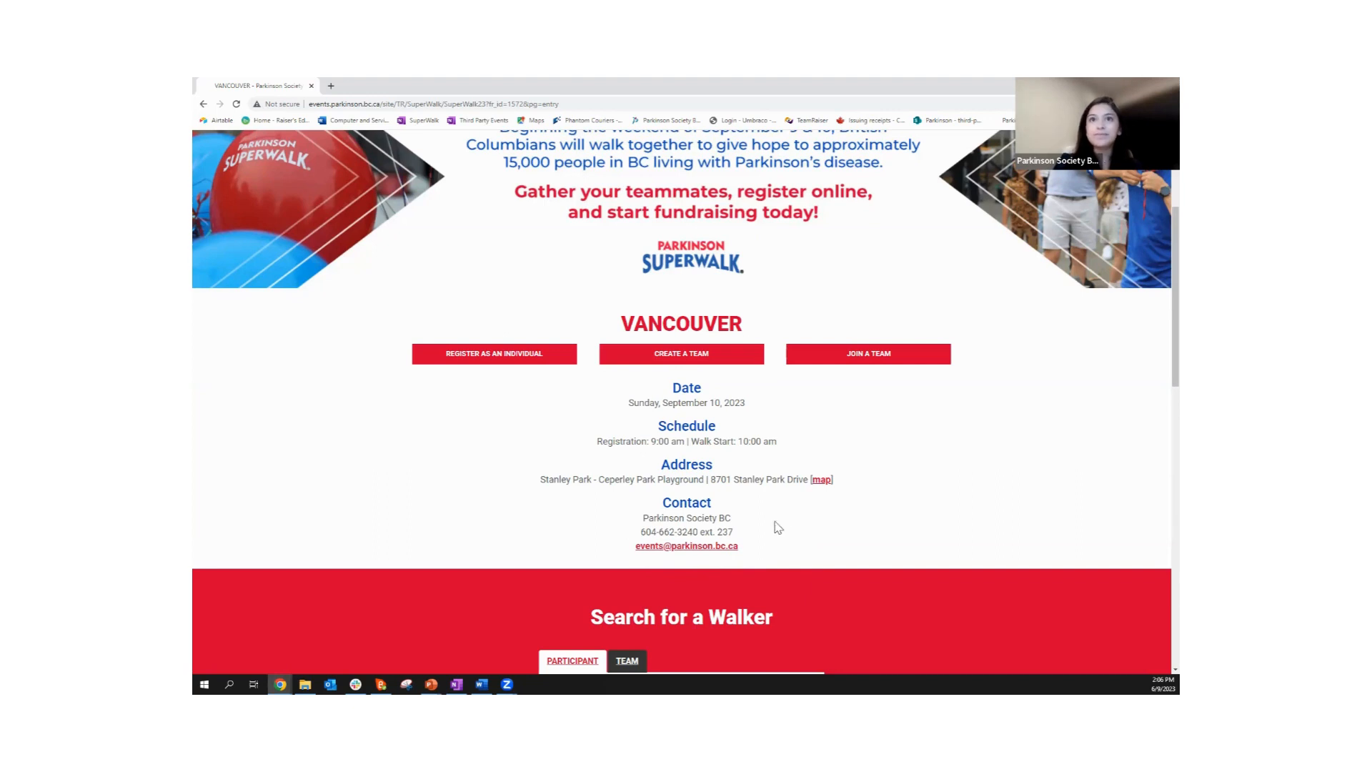
pyautogui.scroll(2, 781, 521)
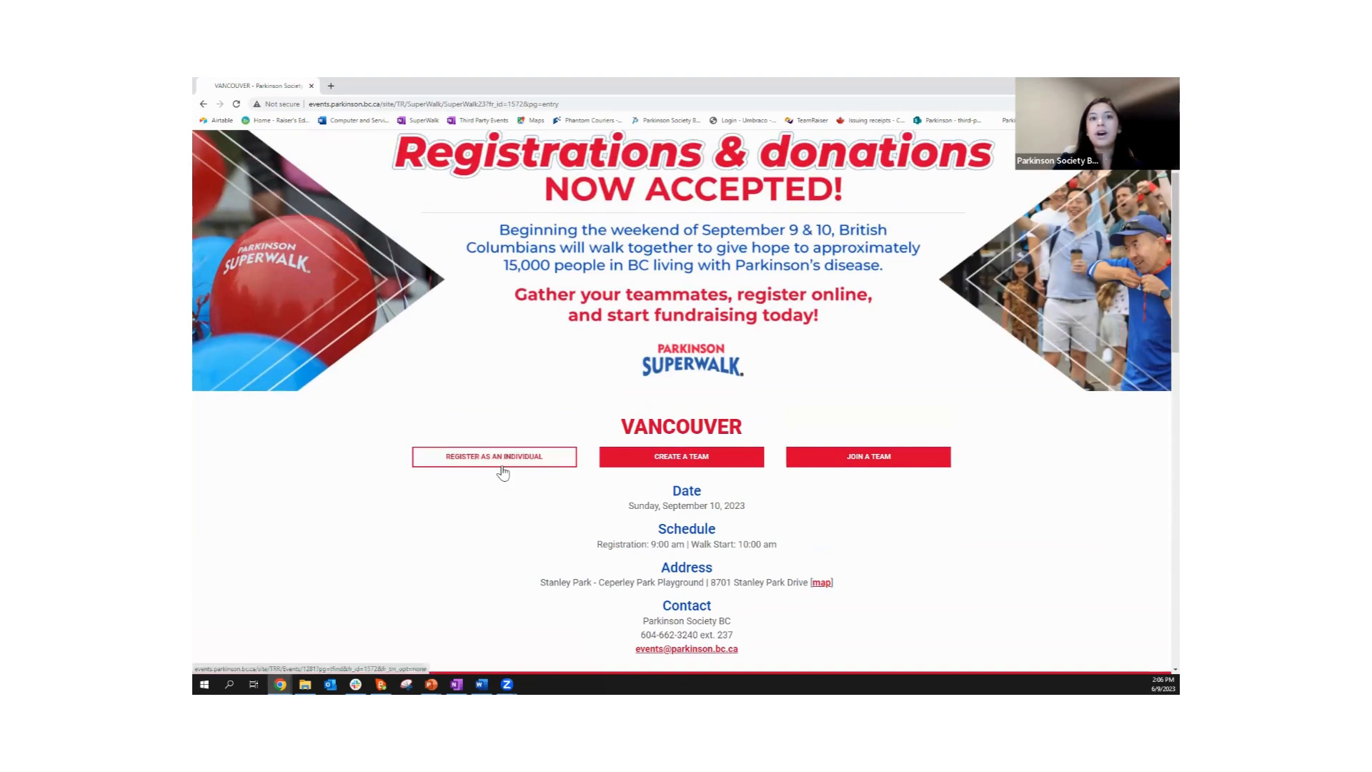
pyautogui.click(558, 465)
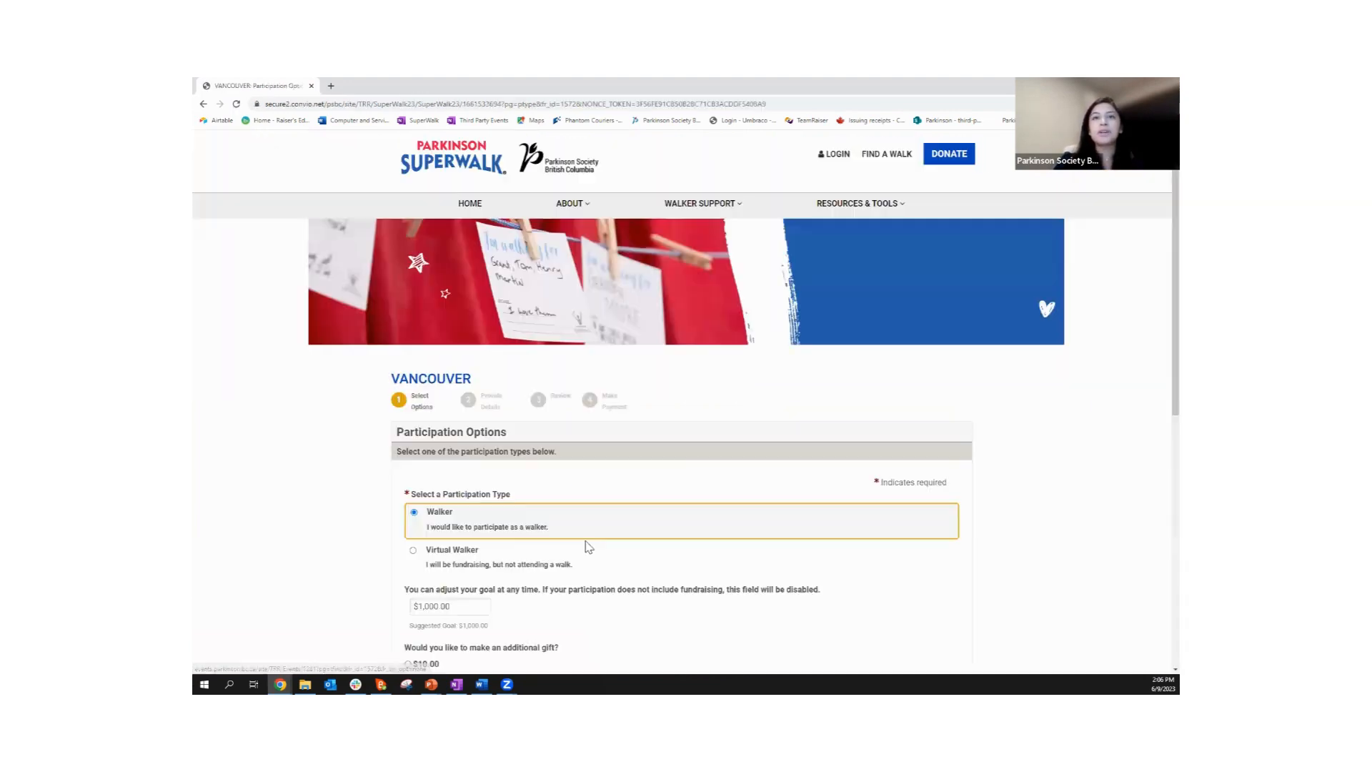
# Select No Additional Gift in the participation options and proceed to join as a new participant.
pyautogui.scroll(-2, 377, 481)
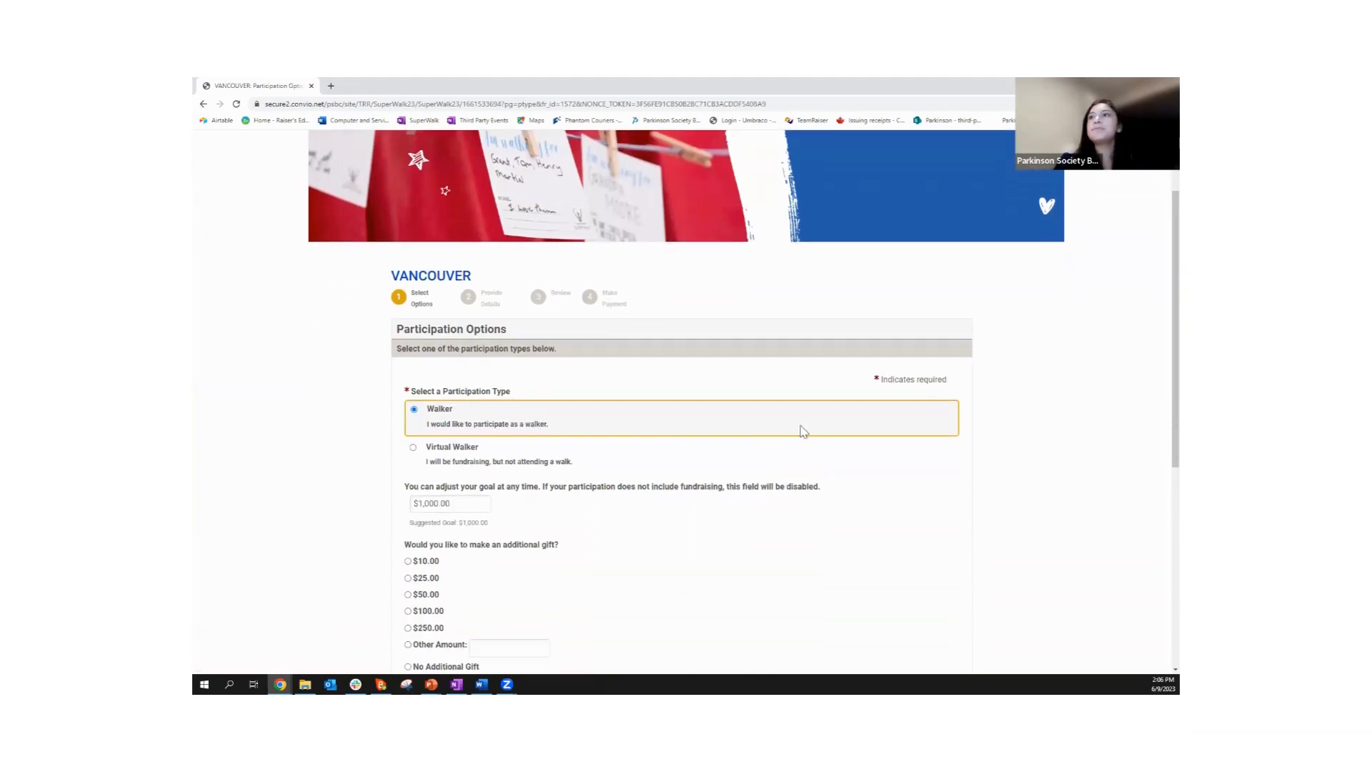
pyautogui.scroll(-3, 1023, 434)
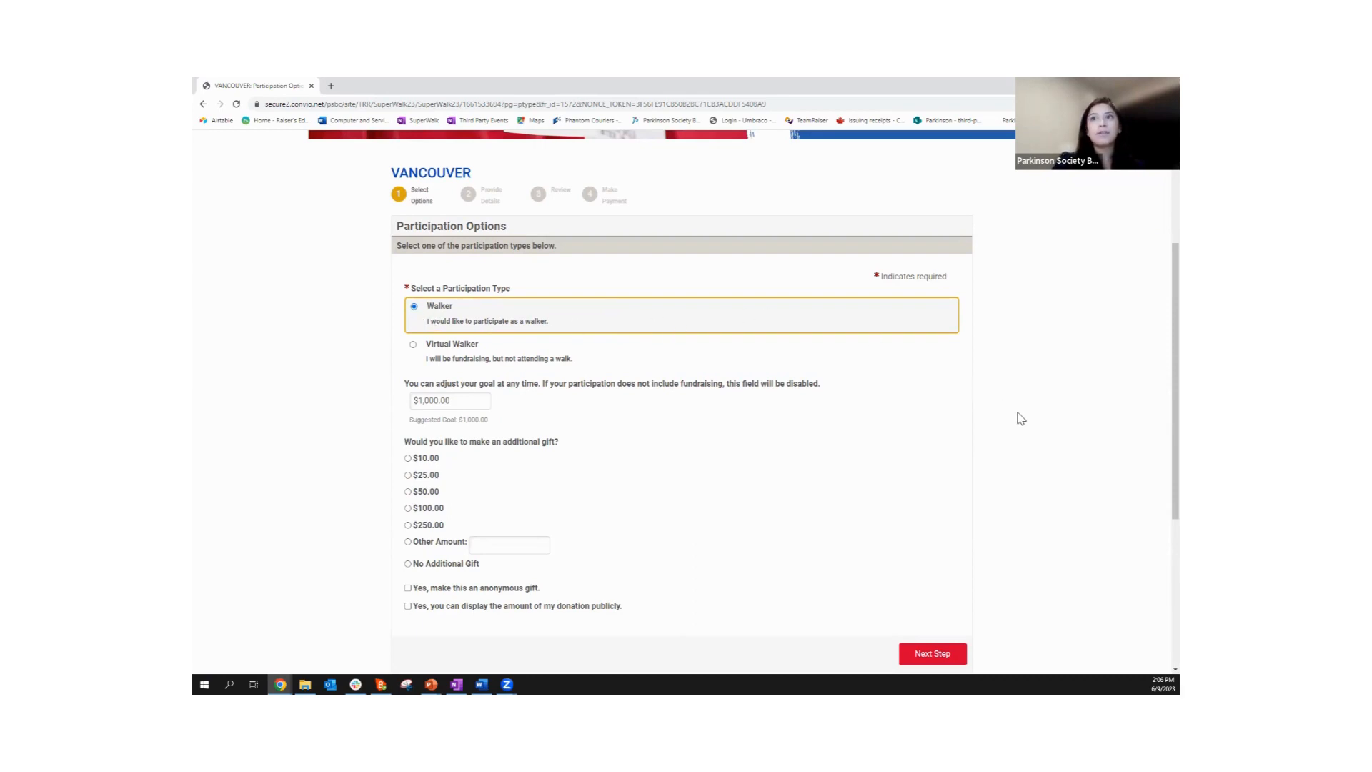
pyautogui.scroll(-1, 1021, 419)
pyautogui.scroll(-1, 1021, 418)
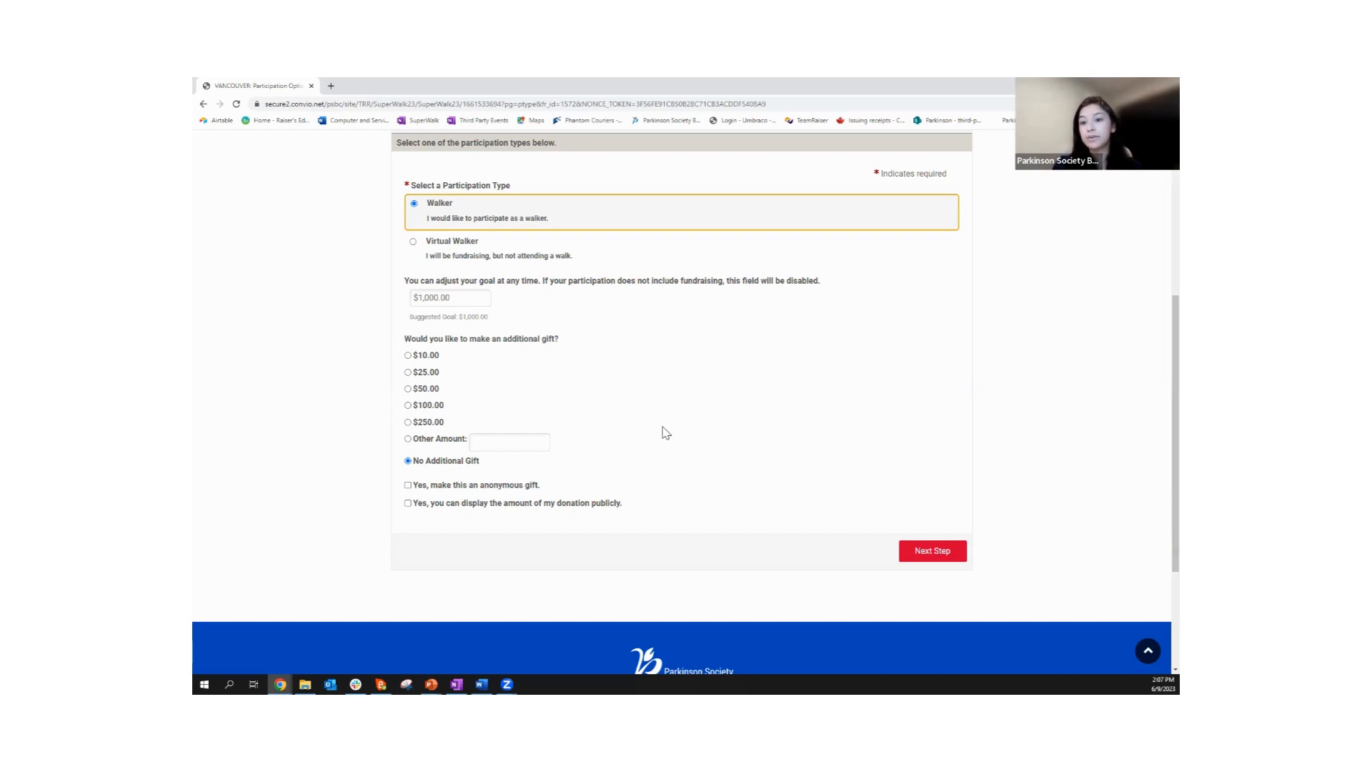
pyautogui.scroll(-1, 664, 432)
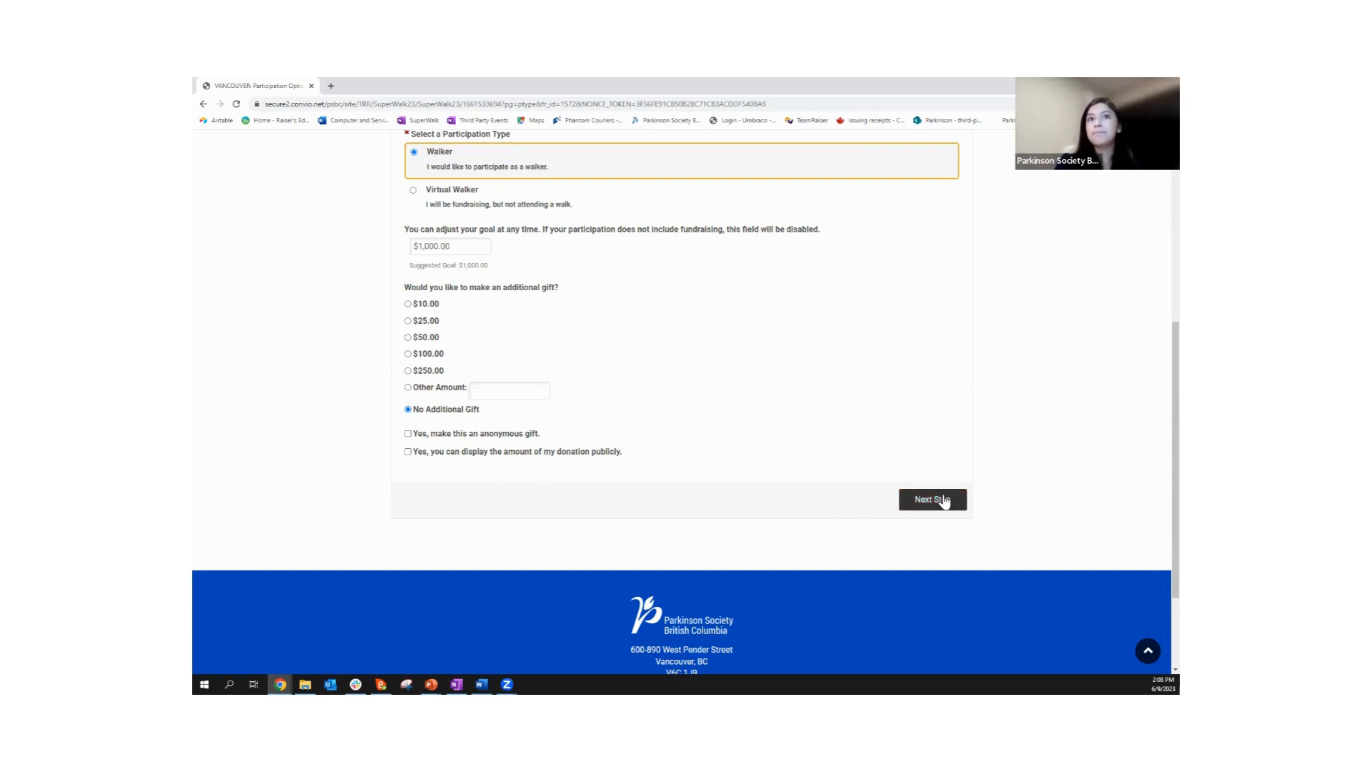
pyautogui.scroll(-3, 765, 453)
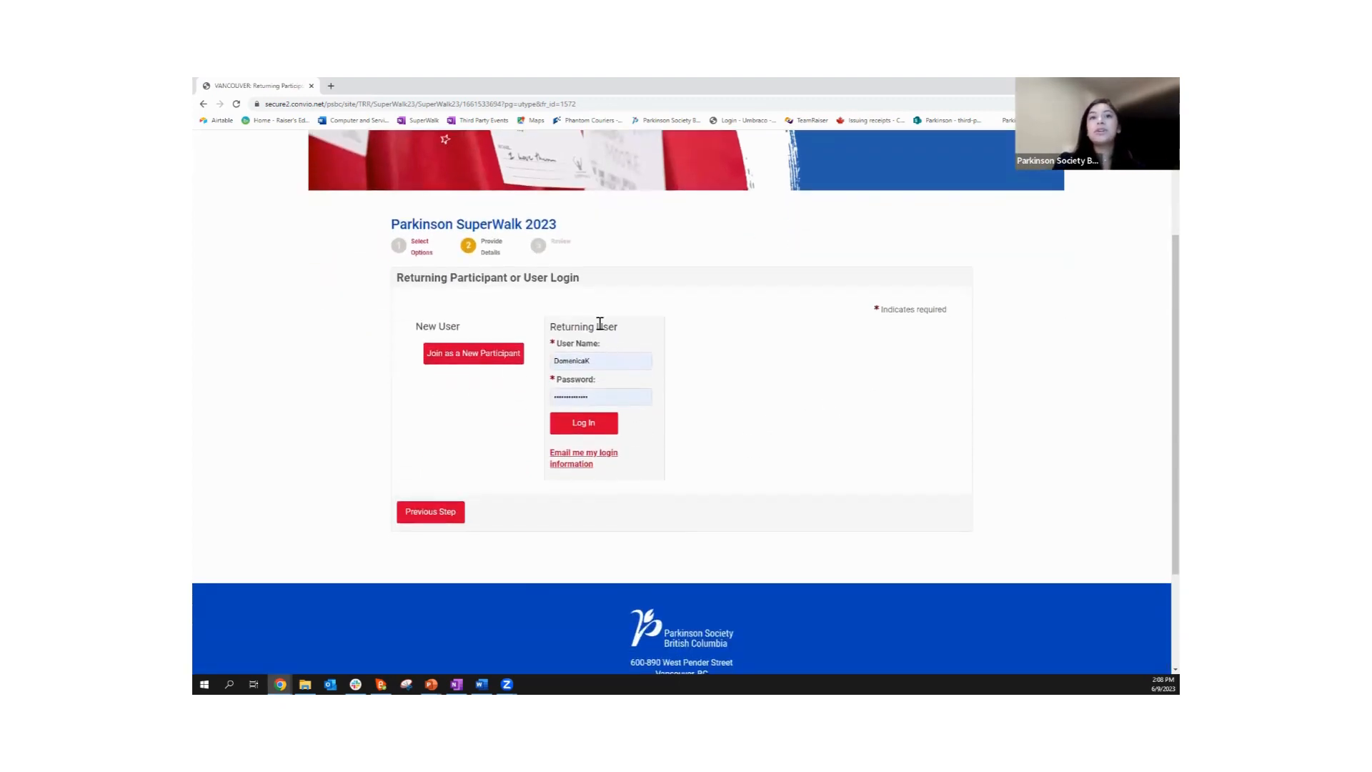
pyautogui.click(472, 363)
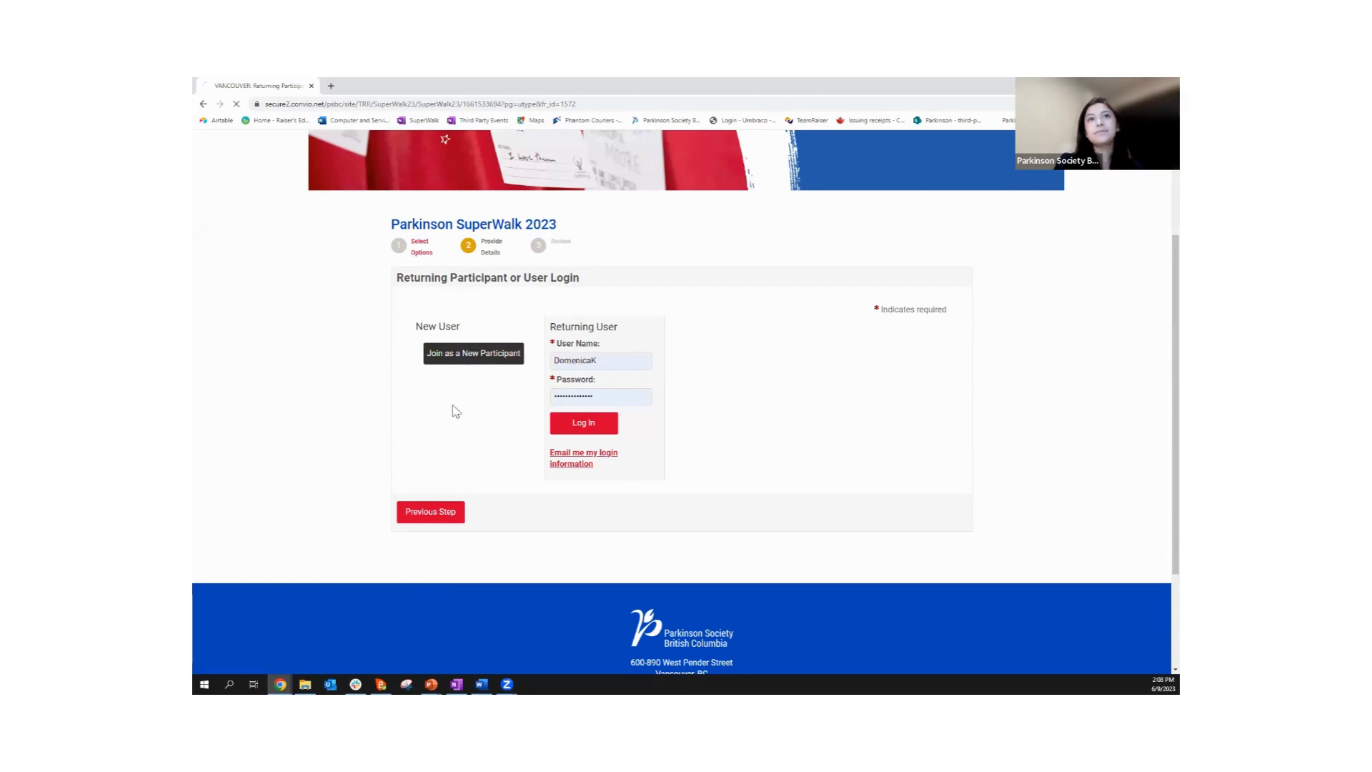
# Enter the participant's first and last name in the registration form's personal information.
pyautogui.scroll(-2, 380, 510)
pyautogui.scroll(-3, 380, 509)
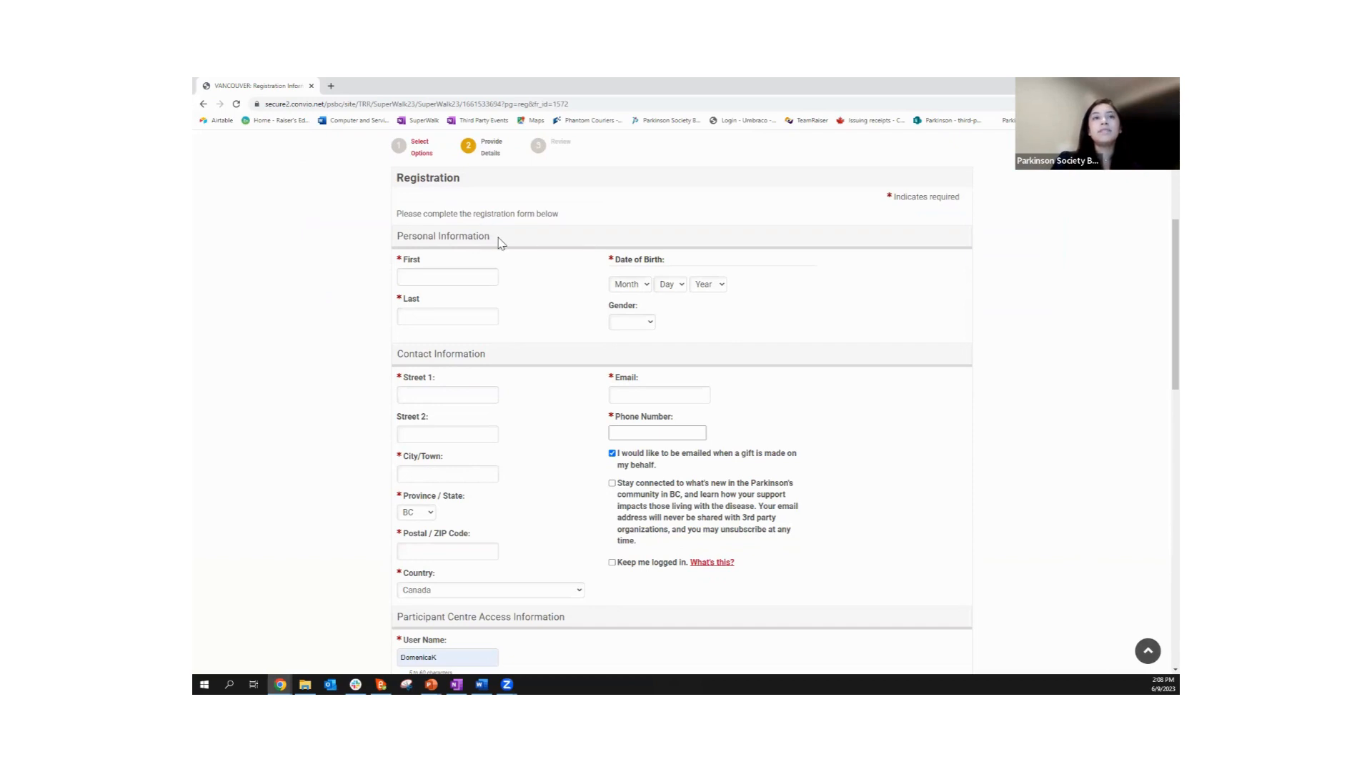
pyautogui.click(480, 282)
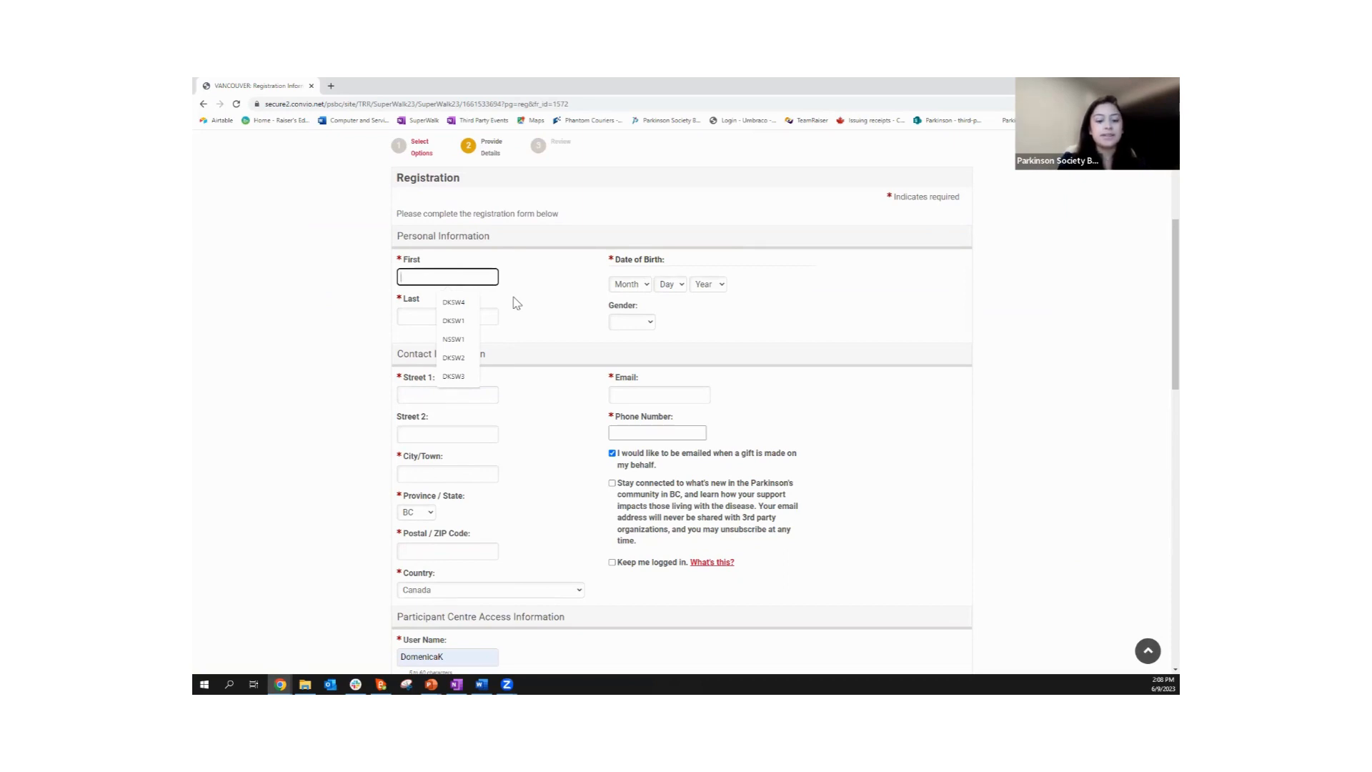
pyautogui.write('DKSW5')
pyautogui.click(479, 315)
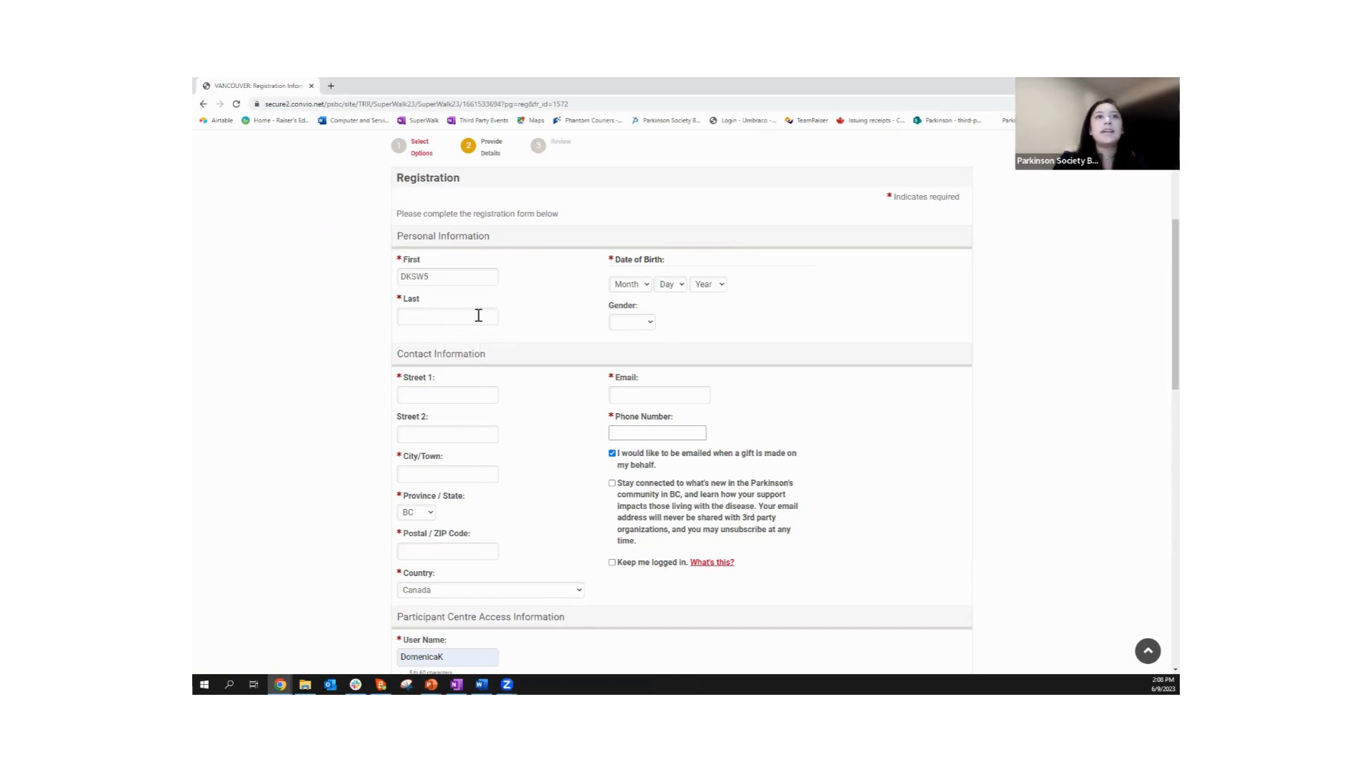
pyautogui.write('D')
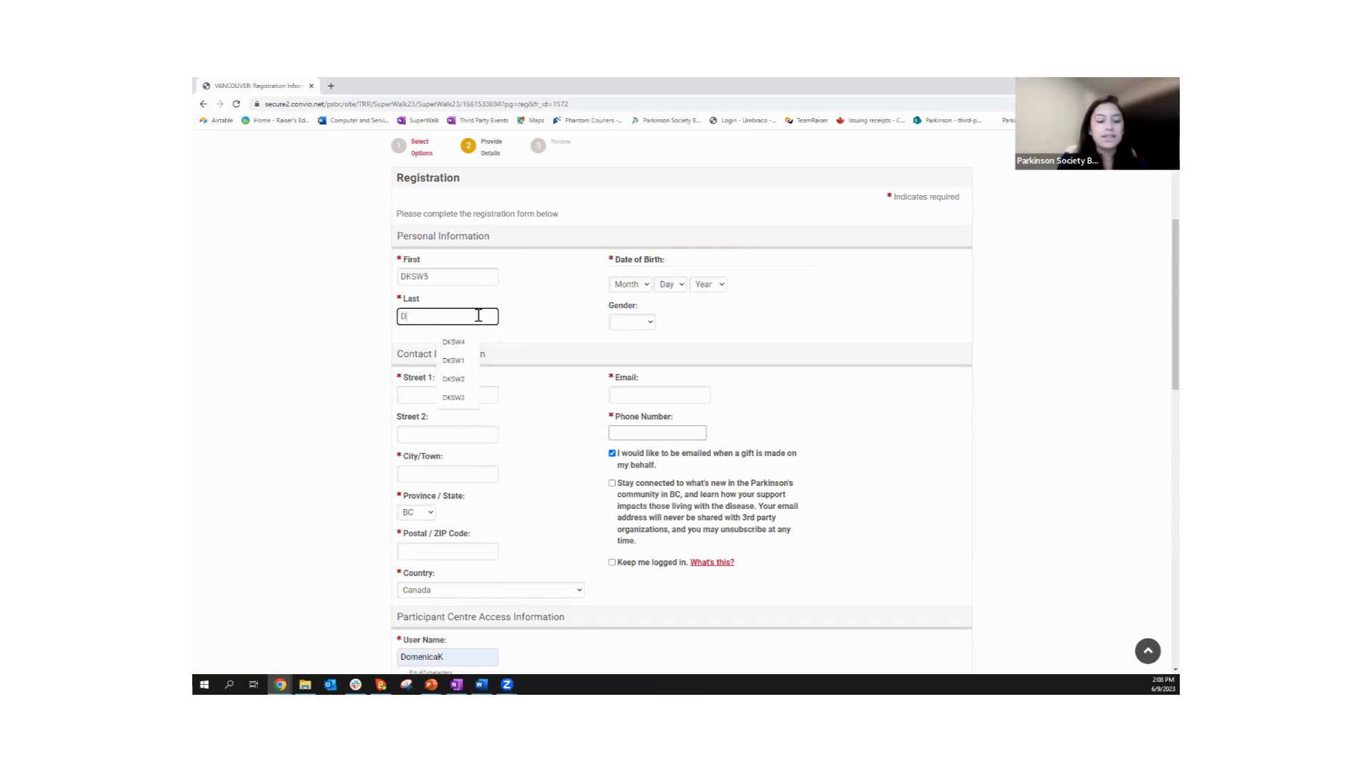
pyautogui.write('KSW5')
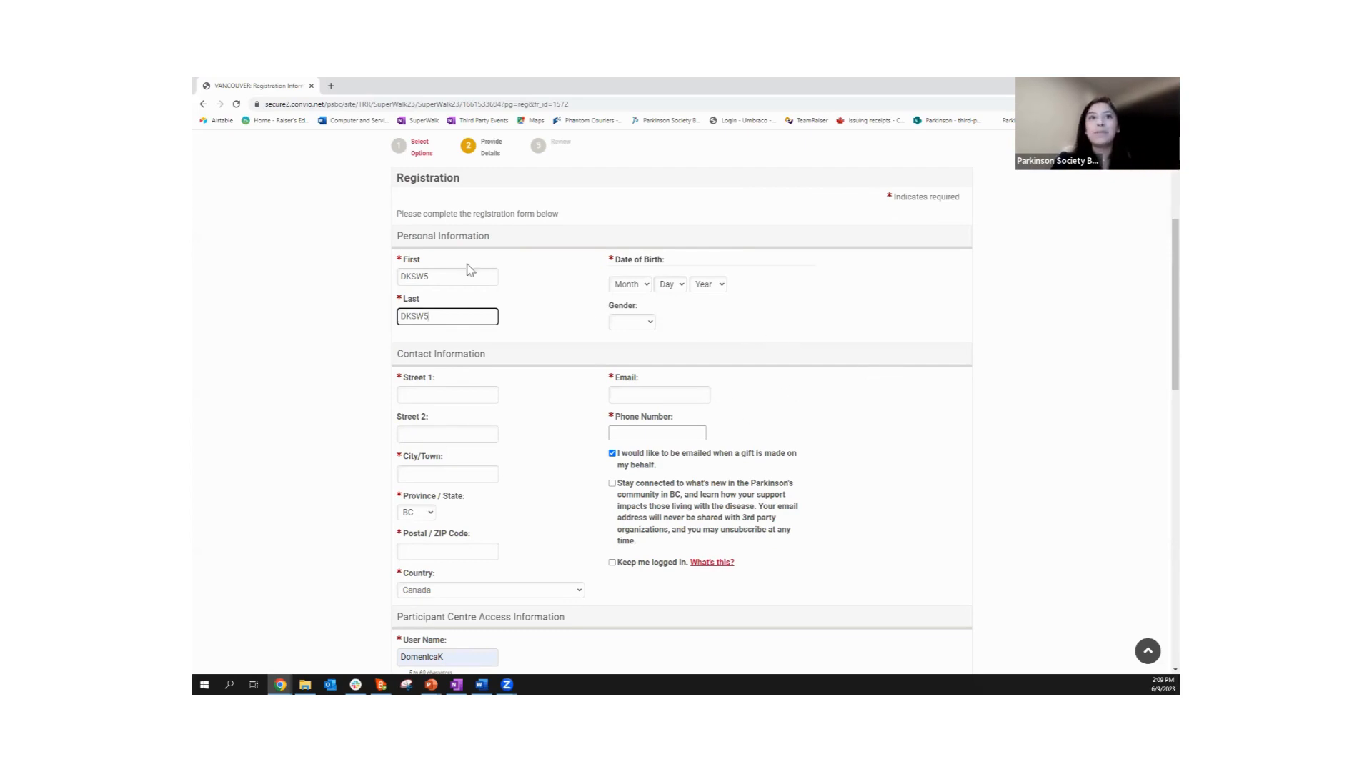
# Fill in the participant's date of birth and set the gender to Female.
pyautogui.click(645, 284)
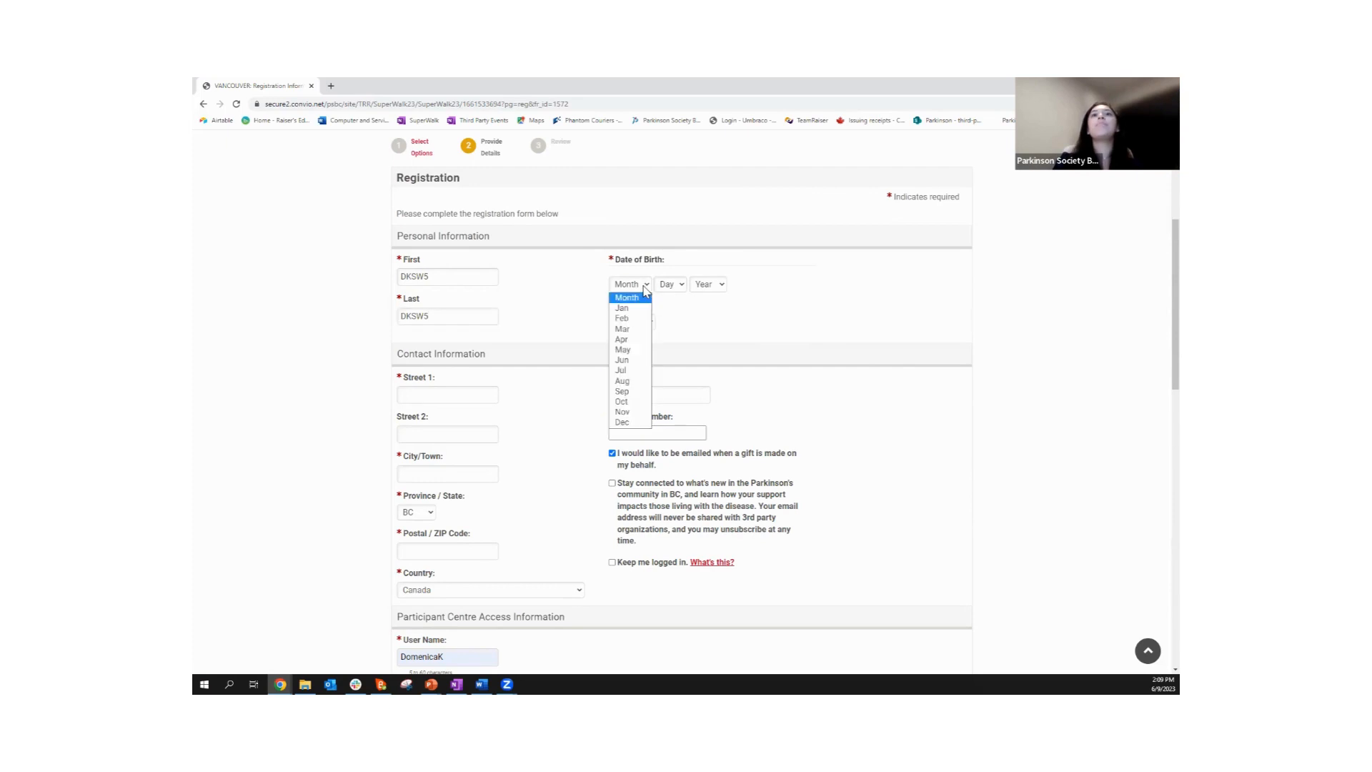
pyautogui.click(640, 360)
pyautogui.click(675, 284)
pyautogui.click(666, 391)
pyautogui.click(721, 285)
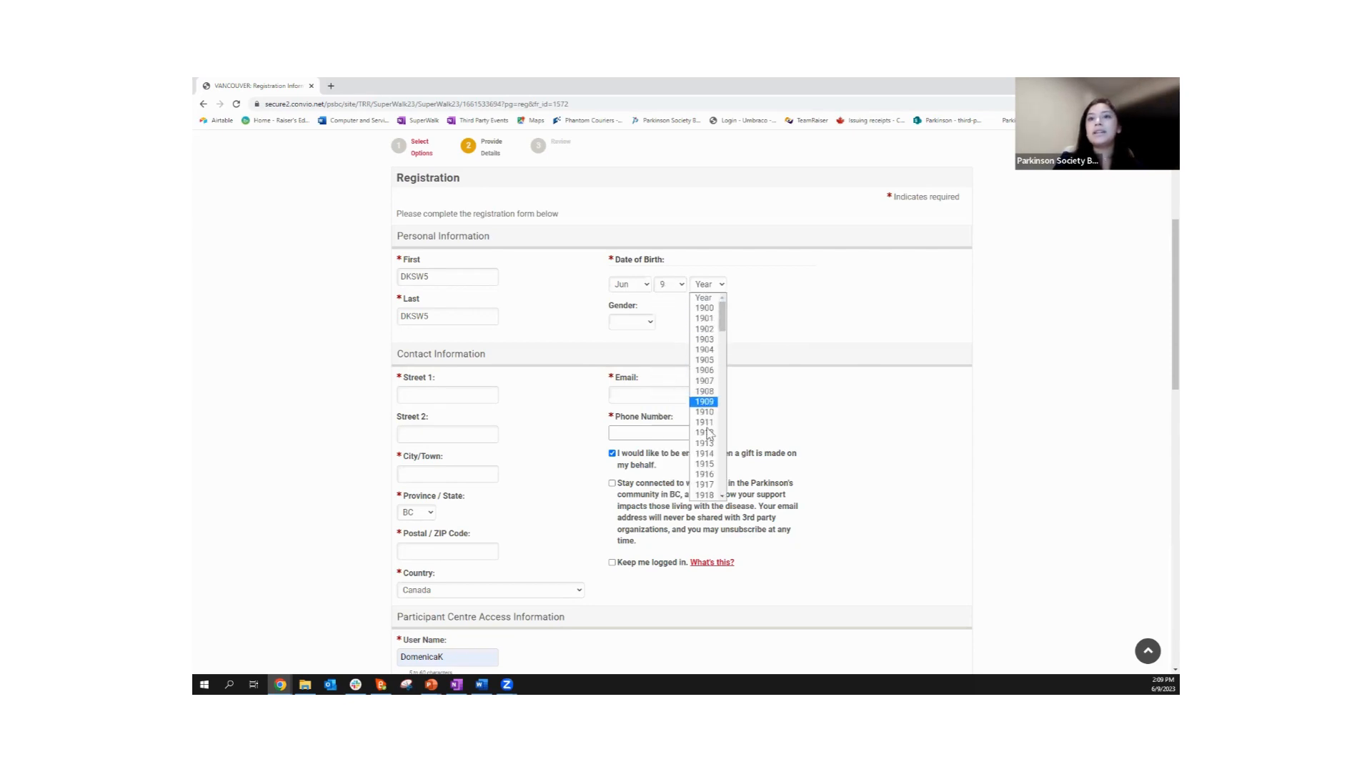
pyautogui.scroll(-4, 710, 429)
pyautogui.scroll(-5, 711, 429)
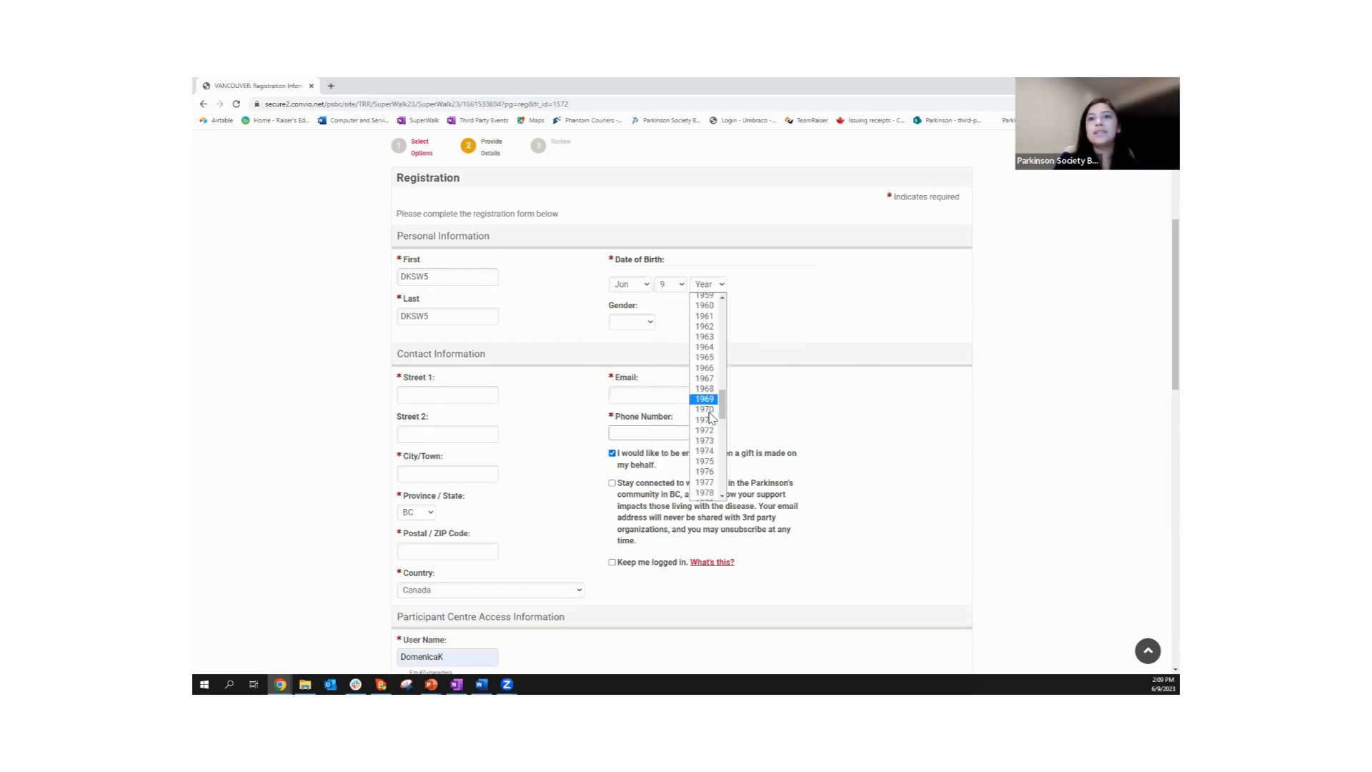
pyautogui.scroll(-8, 710, 418)
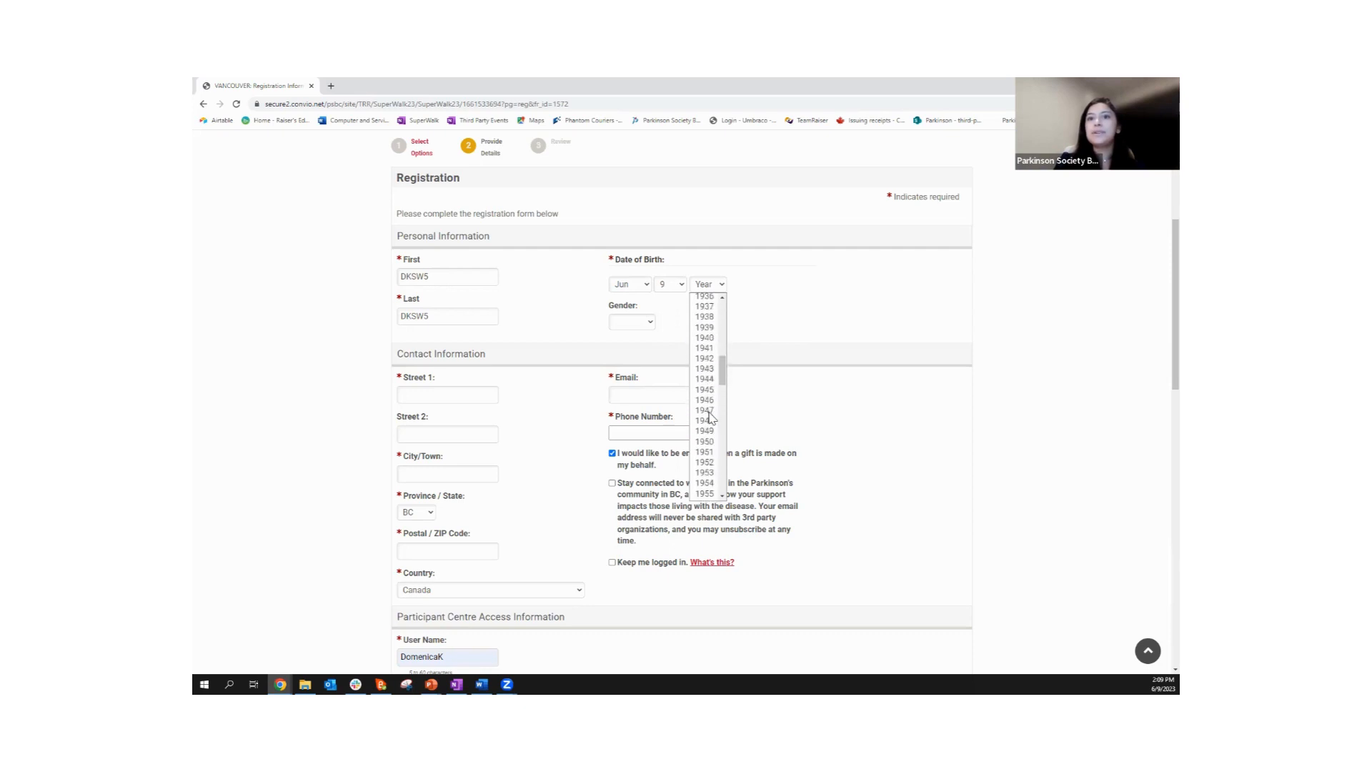
pyautogui.scroll(-4, 710, 418)
pyautogui.scroll(-2, 707, 321)
pyautogui.click(705, 308)
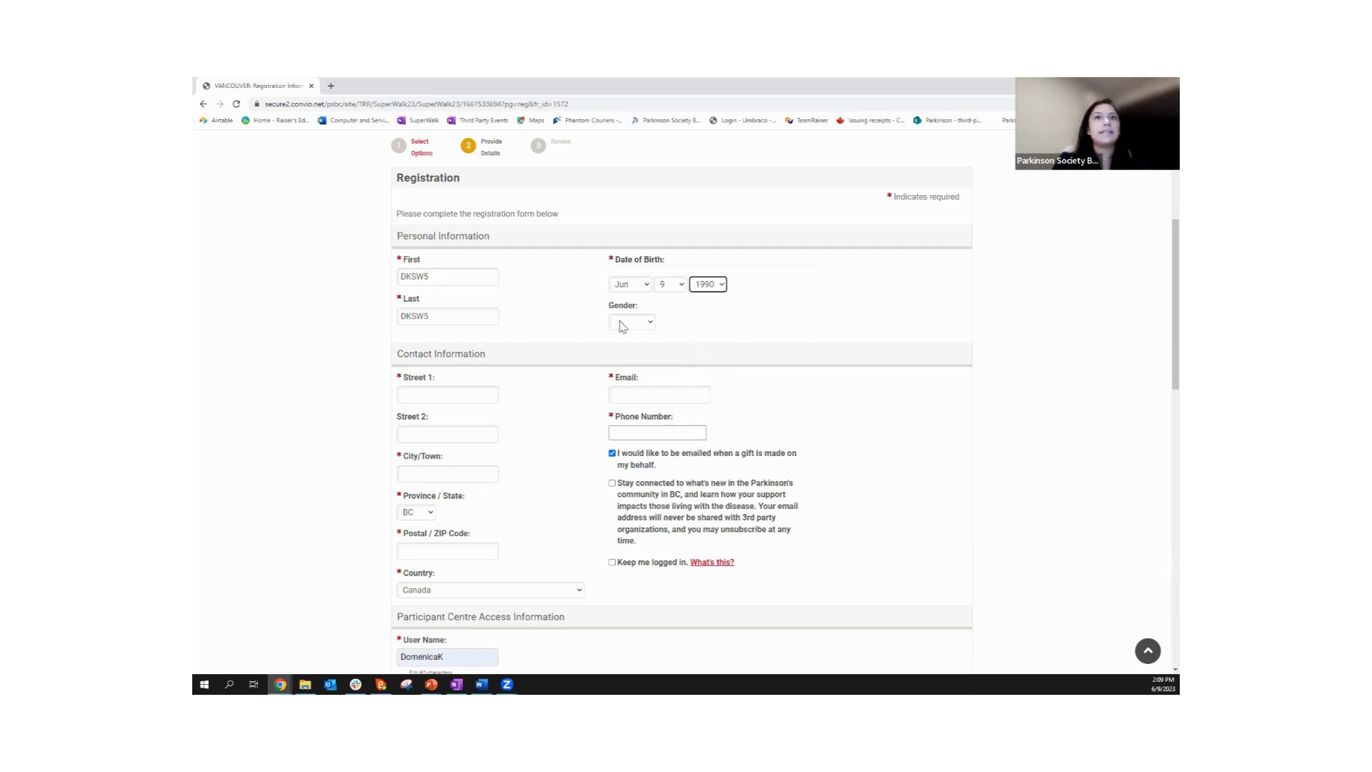
pyautogui.click(632, 322)
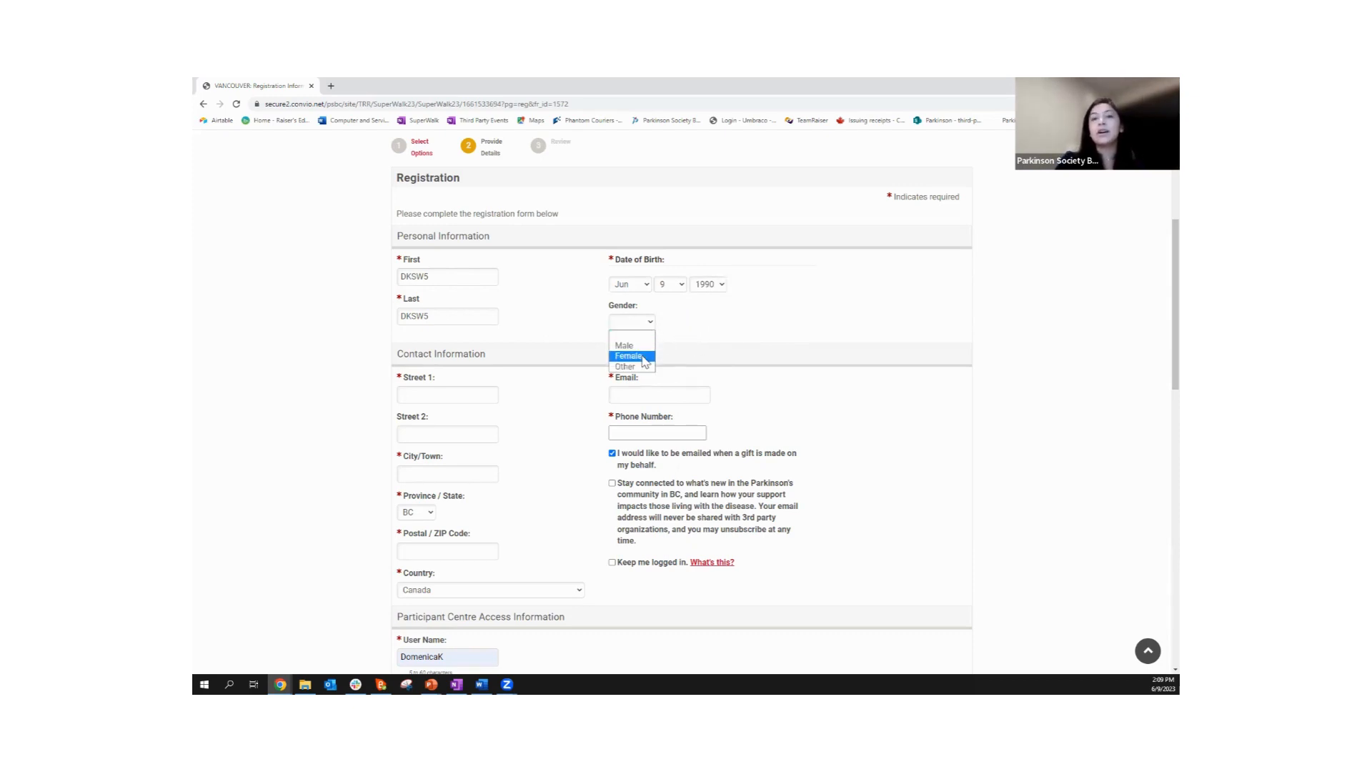
pyautogui.click(644, 357)
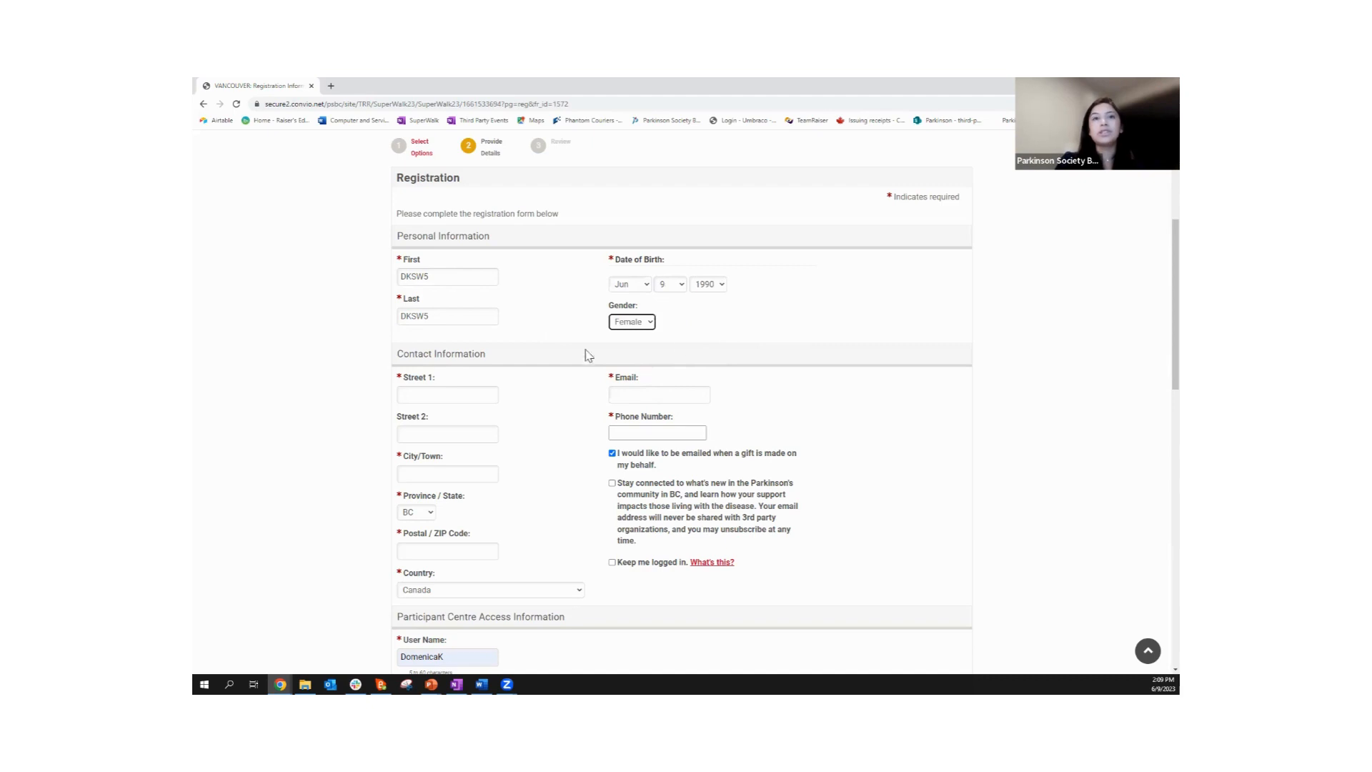
# Fill in the contact address and phone number from the saved address suggestion.
pyautogui.scroll(-1, 529, 382)
pyautogui.click(490, 342)
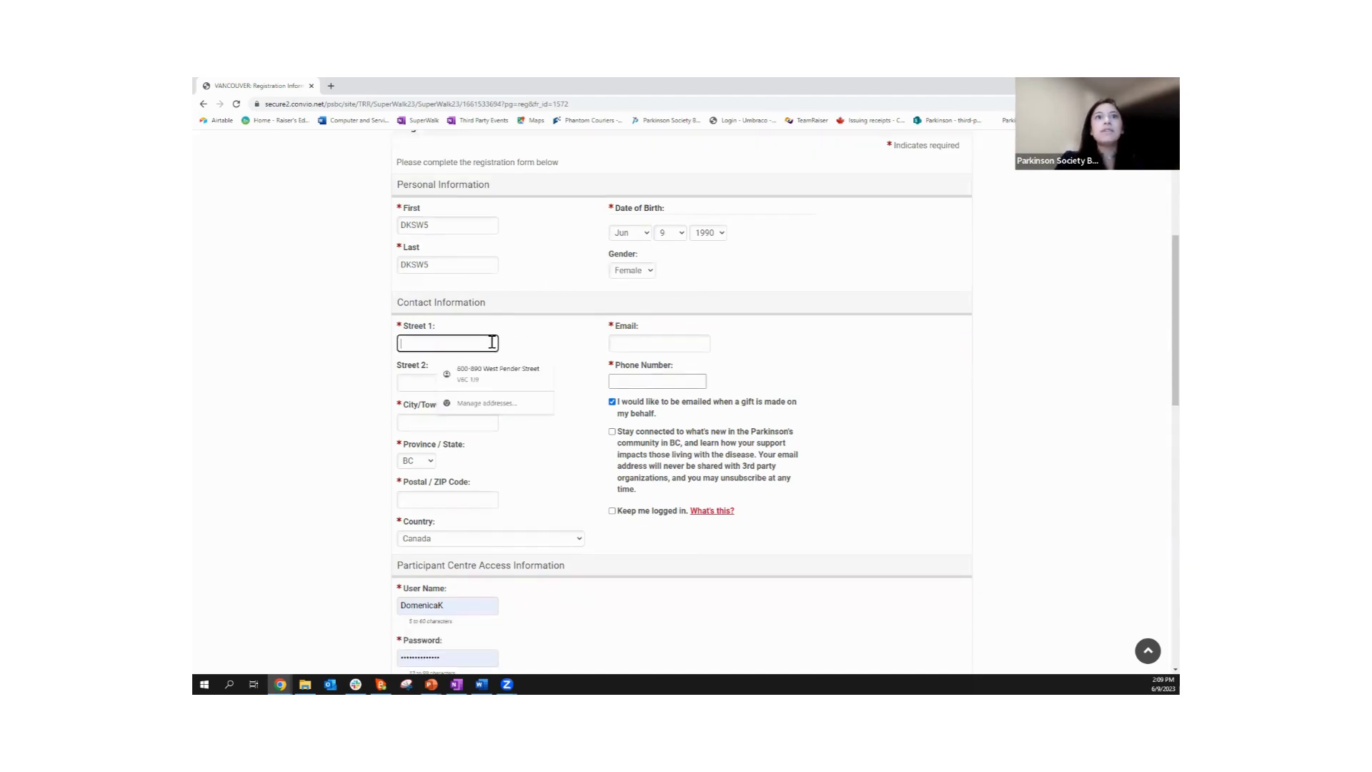
pyautogui.click(483, 379)
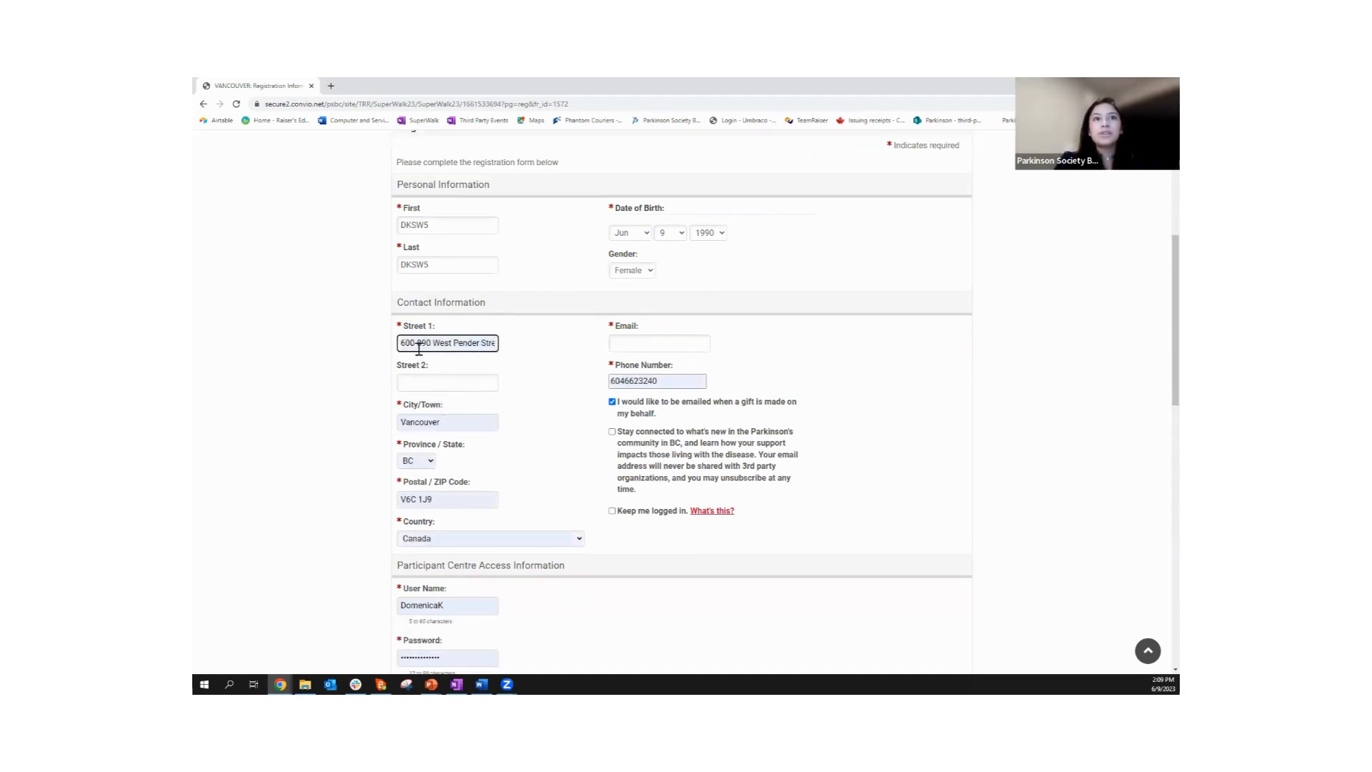
# Fill in the participant's email from a saved suggestion and change the digit in its suffix to 5.
pyautogui.scroll(-1, 603, 365)
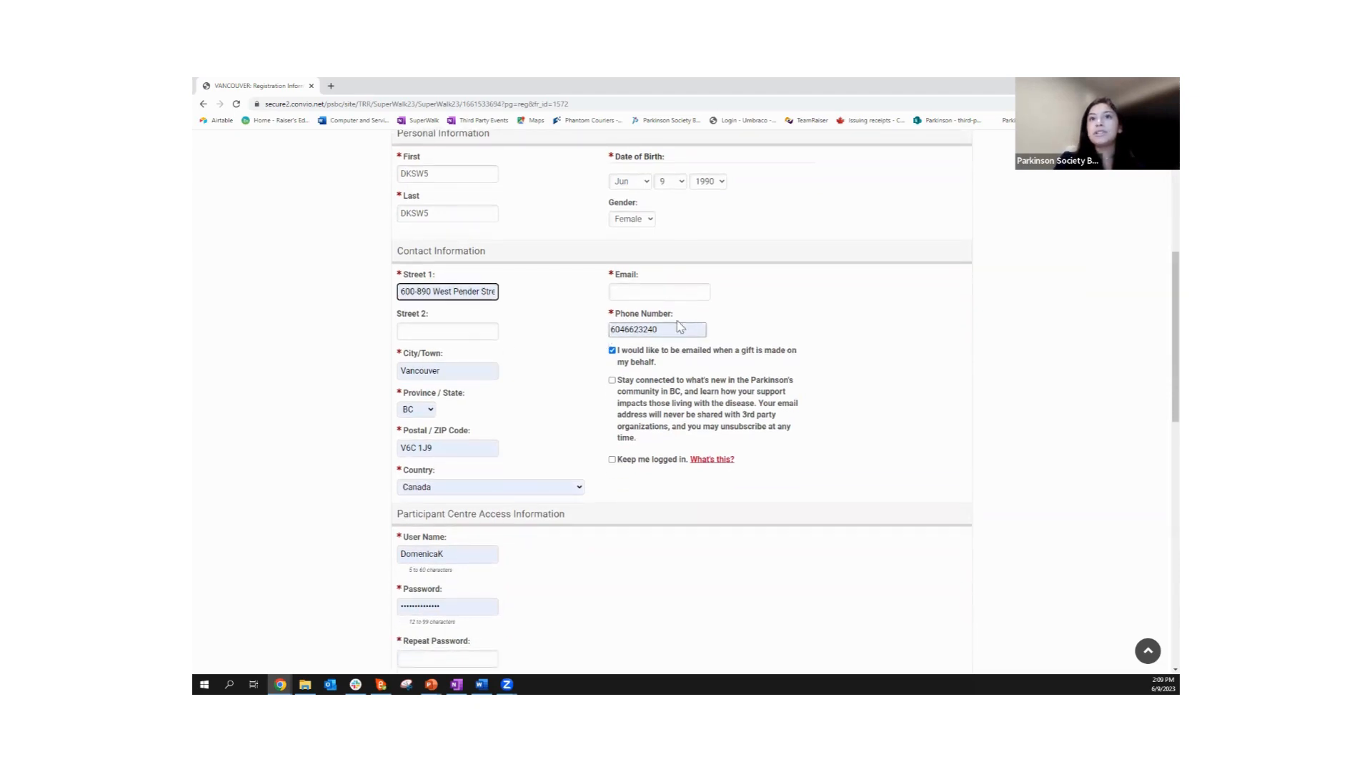
pyautogui.click(667, 292)
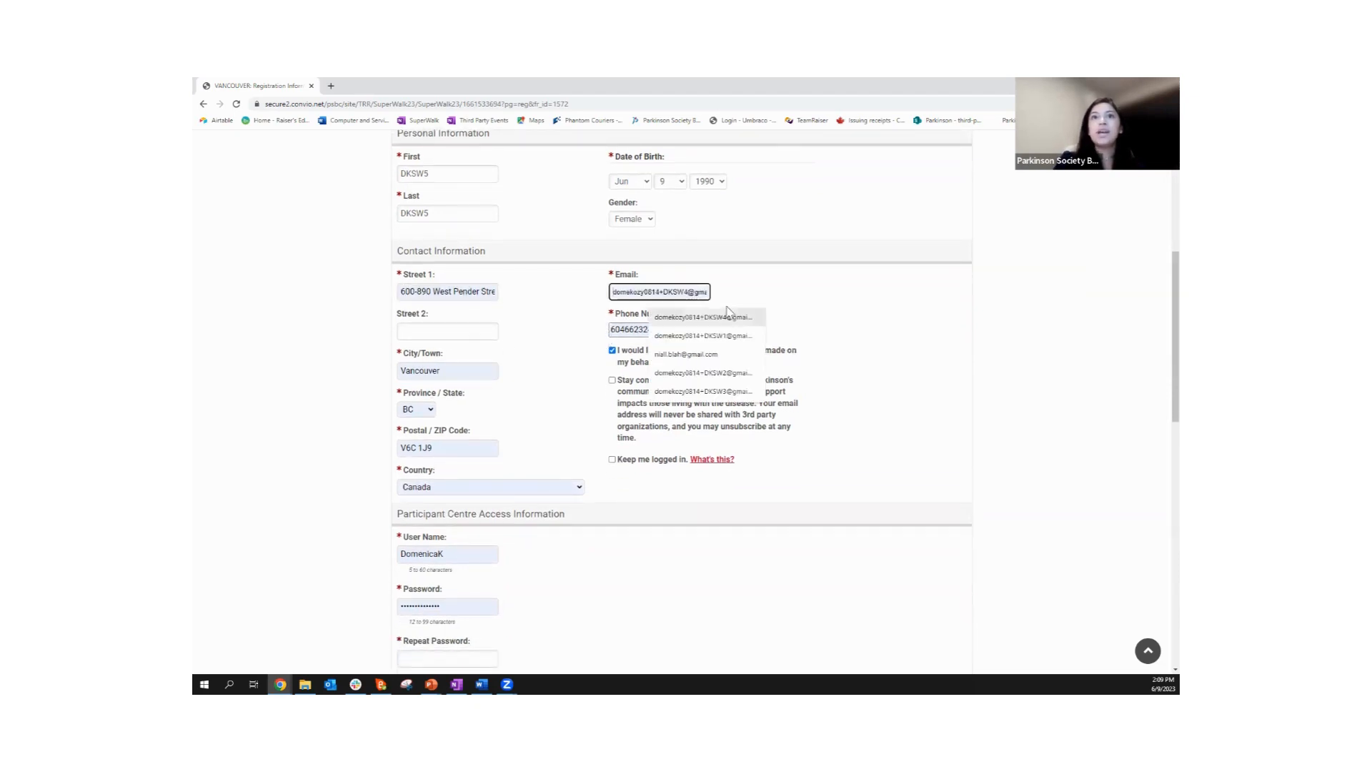
pyautogui.click(692, 312)
pyautogui.click(698, 291)
pyautogui.press('BackSpace')
pyautogui.write('5')
pyautogui.click(710, 317)
# Clear the prefilled user name and password from the Participant Centre access information.
pyautogui.scroll(-2, 710, 317)
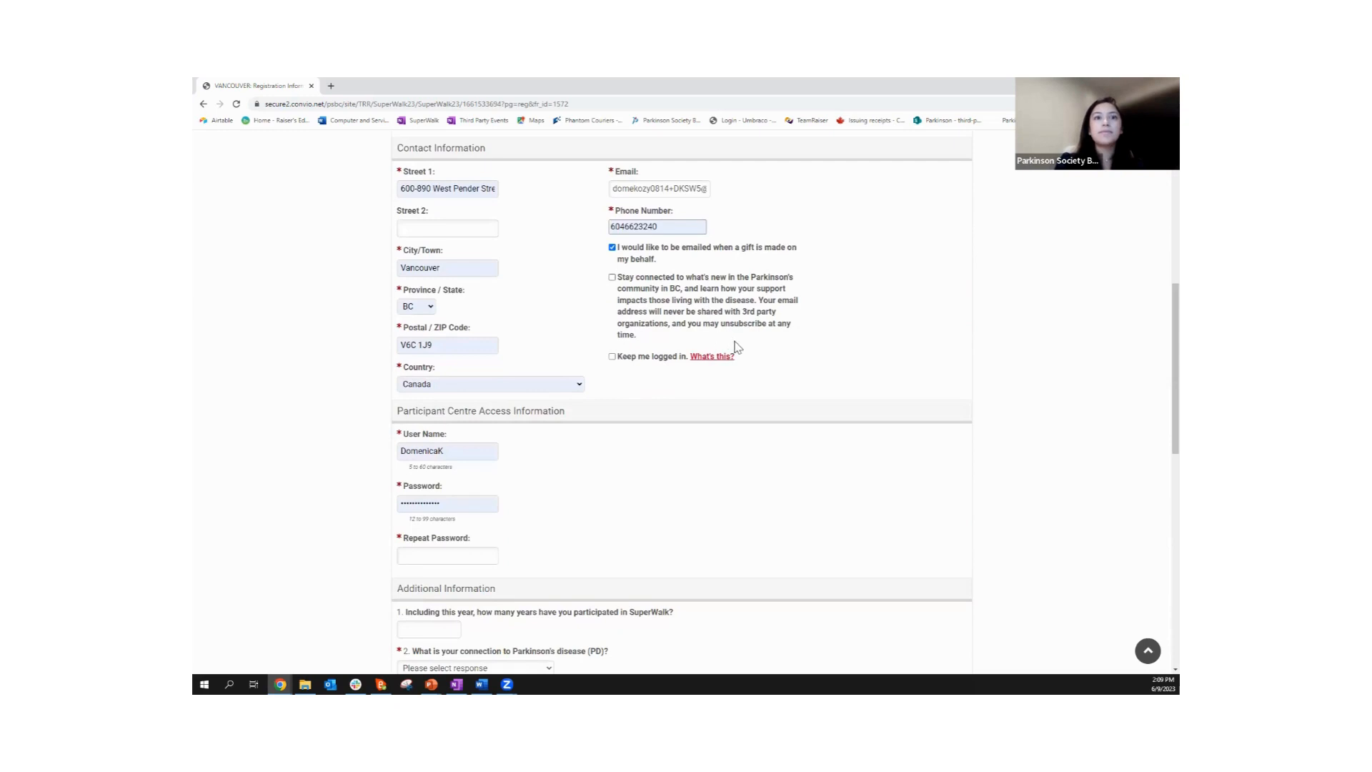
pyautogui.scroll(-1, 539, 390)
pyautogui.scroll(-1, 551, 401)
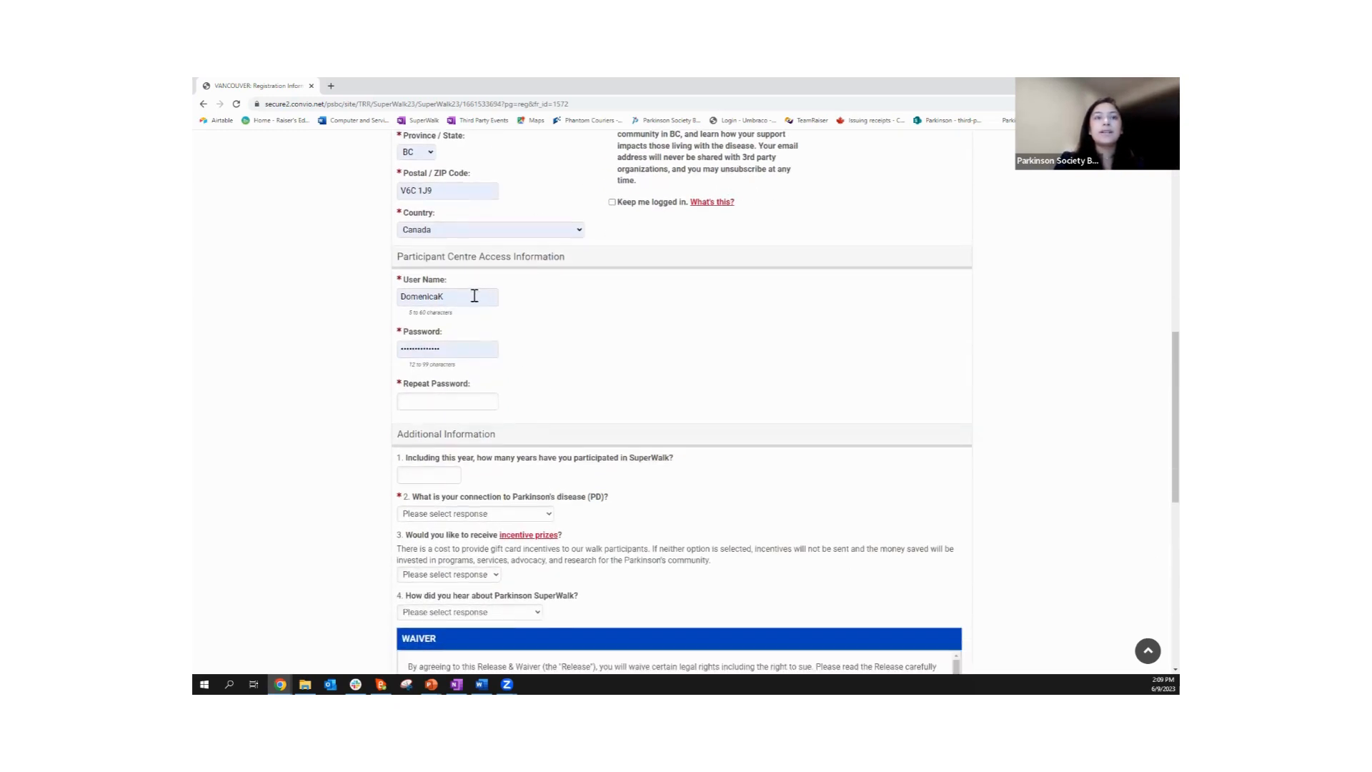
pyautogui.moveTo(474, 295); pyautogui.dragTo(392, 307)
pyautogui.press('BackSpace')
pyautogui.doubleClick(403, 352)
pyautogui.press('BackSpace')
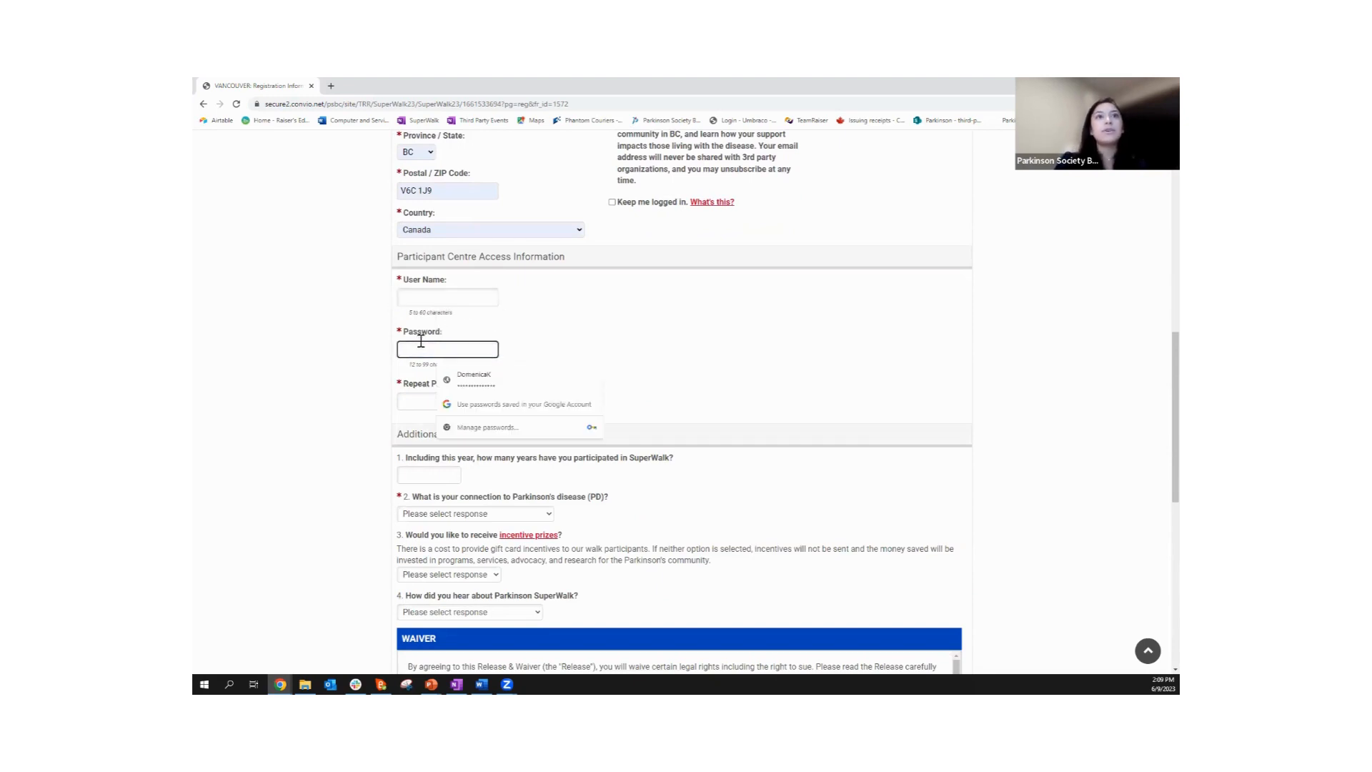
# Enter the participant's user name and account password in the Participant Centre access information, repeating the password for confirmation.
pyautogui.click(482, 295)
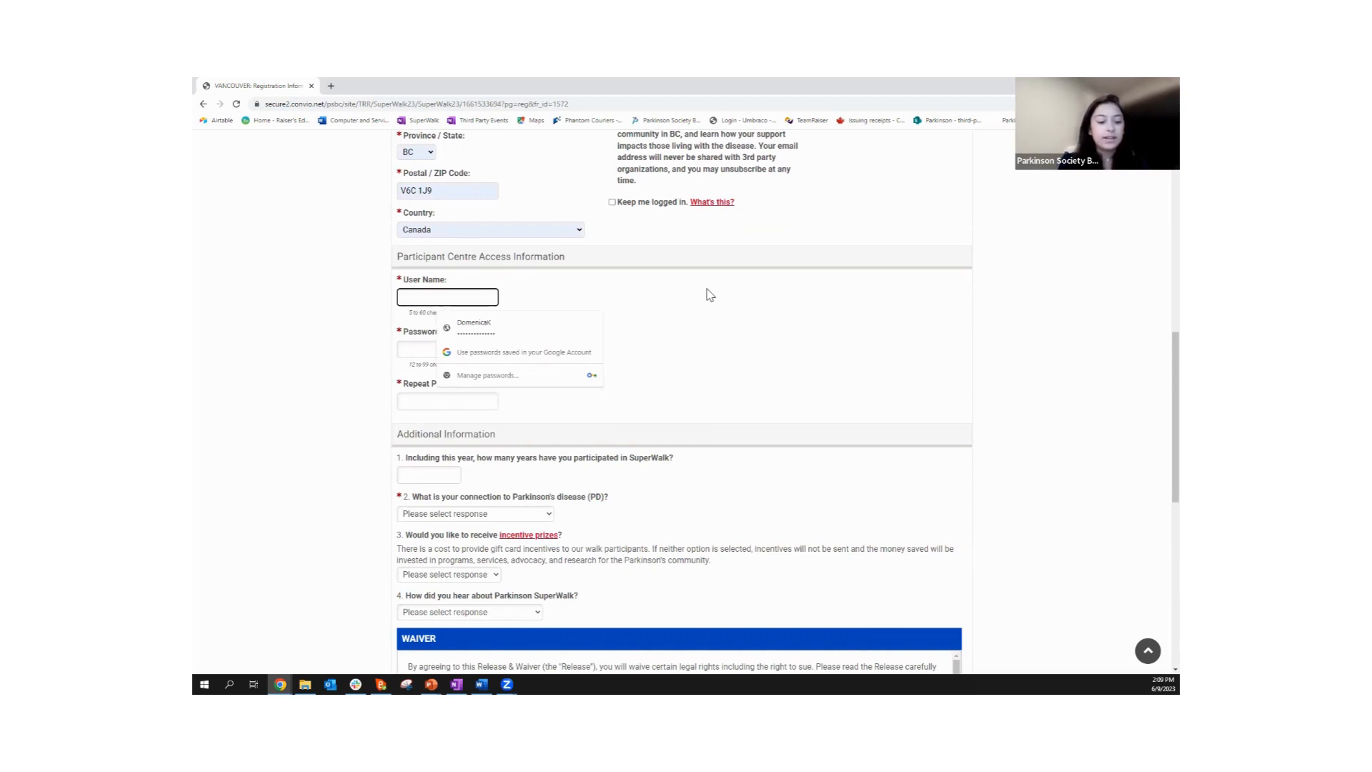
pyautogui.write('DKSW5')
pyautogui.click(437, 348)
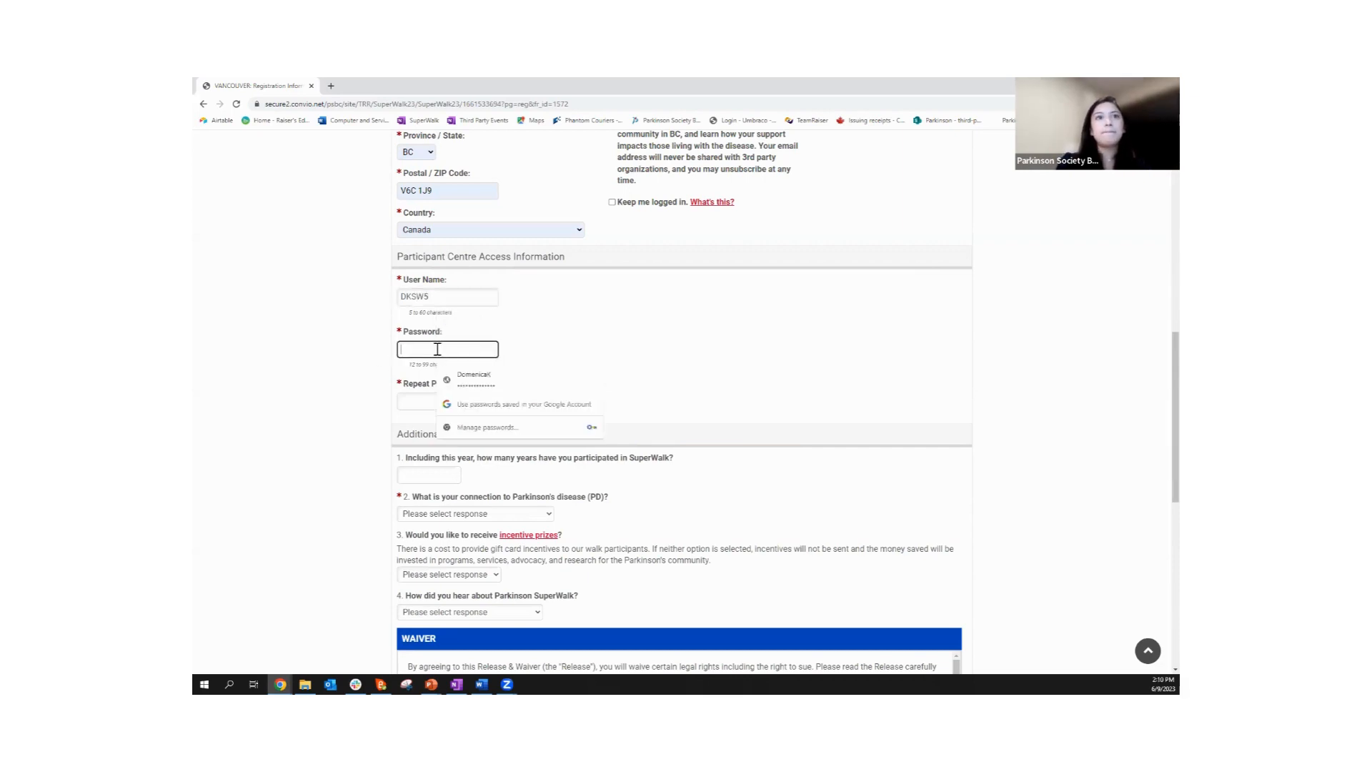
pyautogui.write('•••')
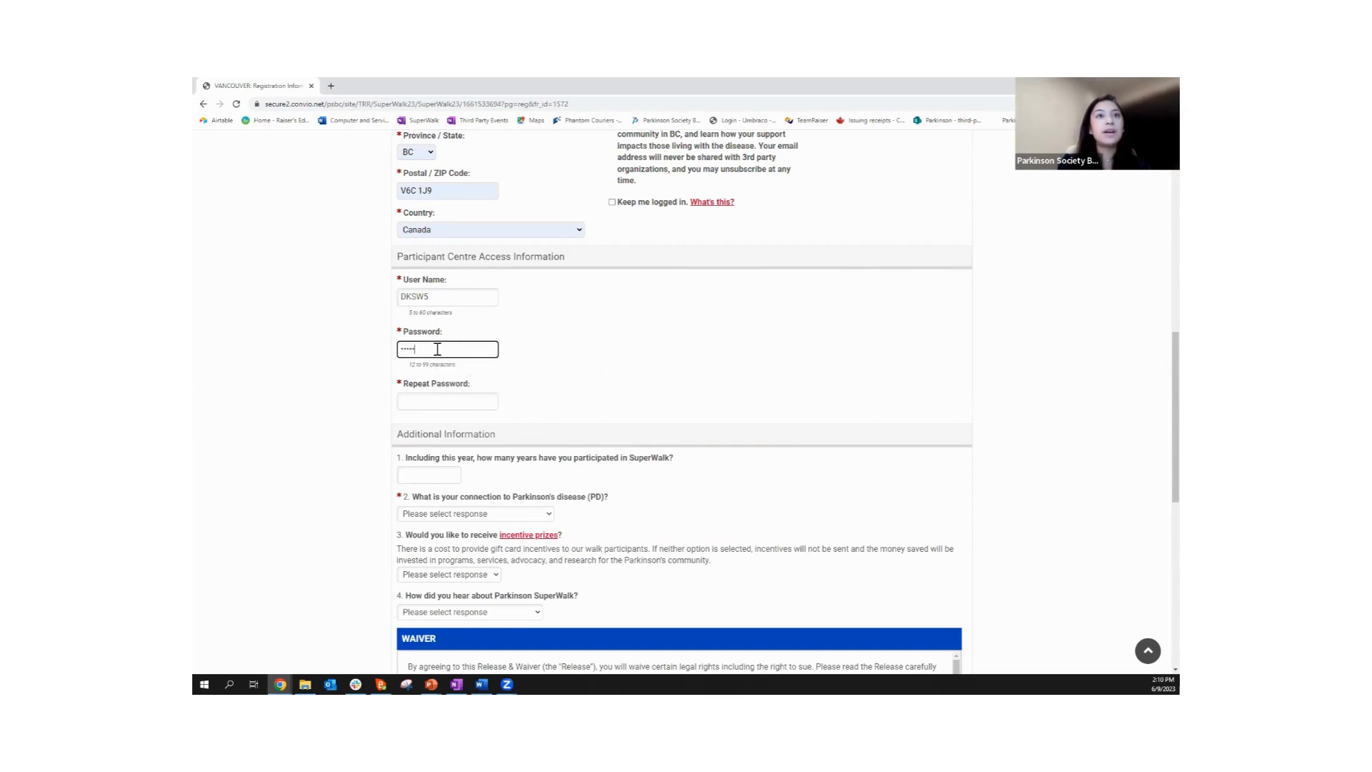
pyautogui.click(454, 397)
pyautogui.write('•••')
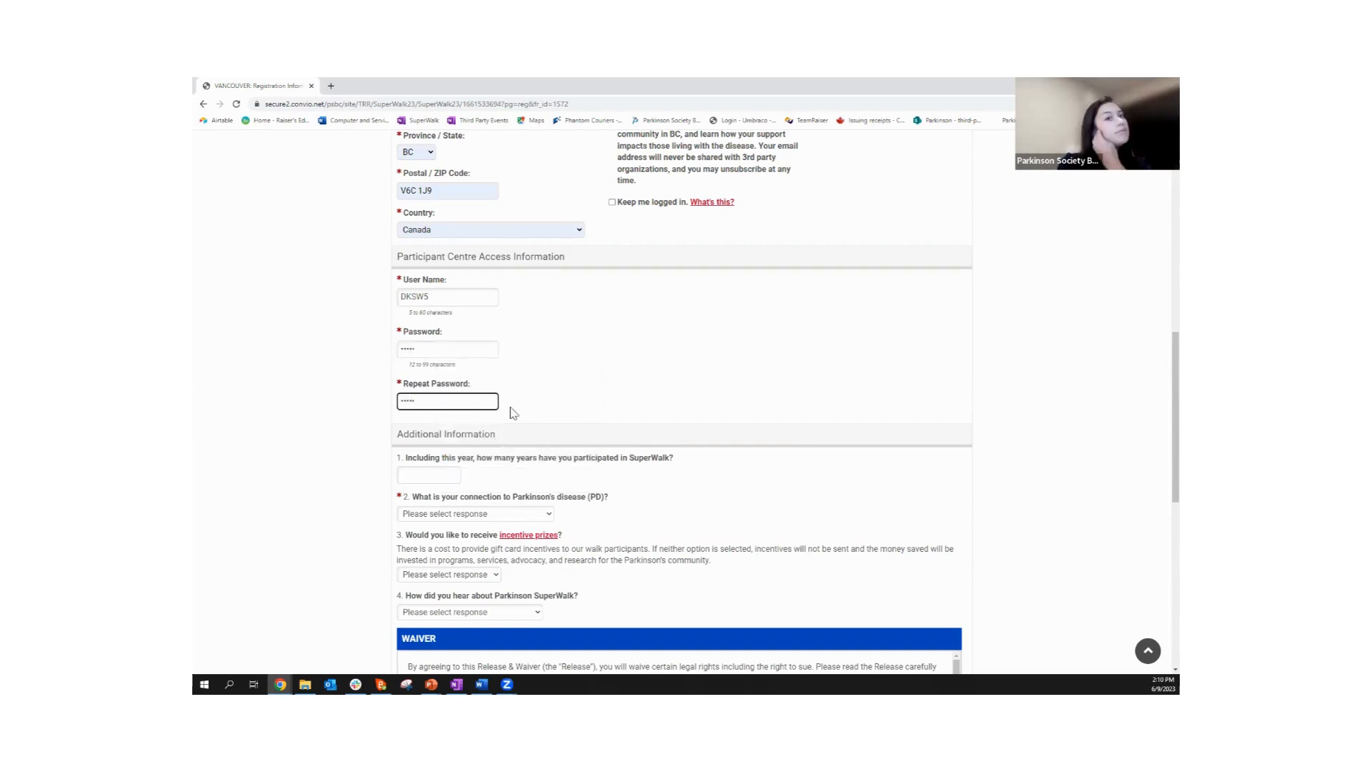
# Set the participant's connection to Parkinson's disease to Other in the additional information.
pyautogui.scroll(-2, 521, 415)
pyautogui.click(507, 377)
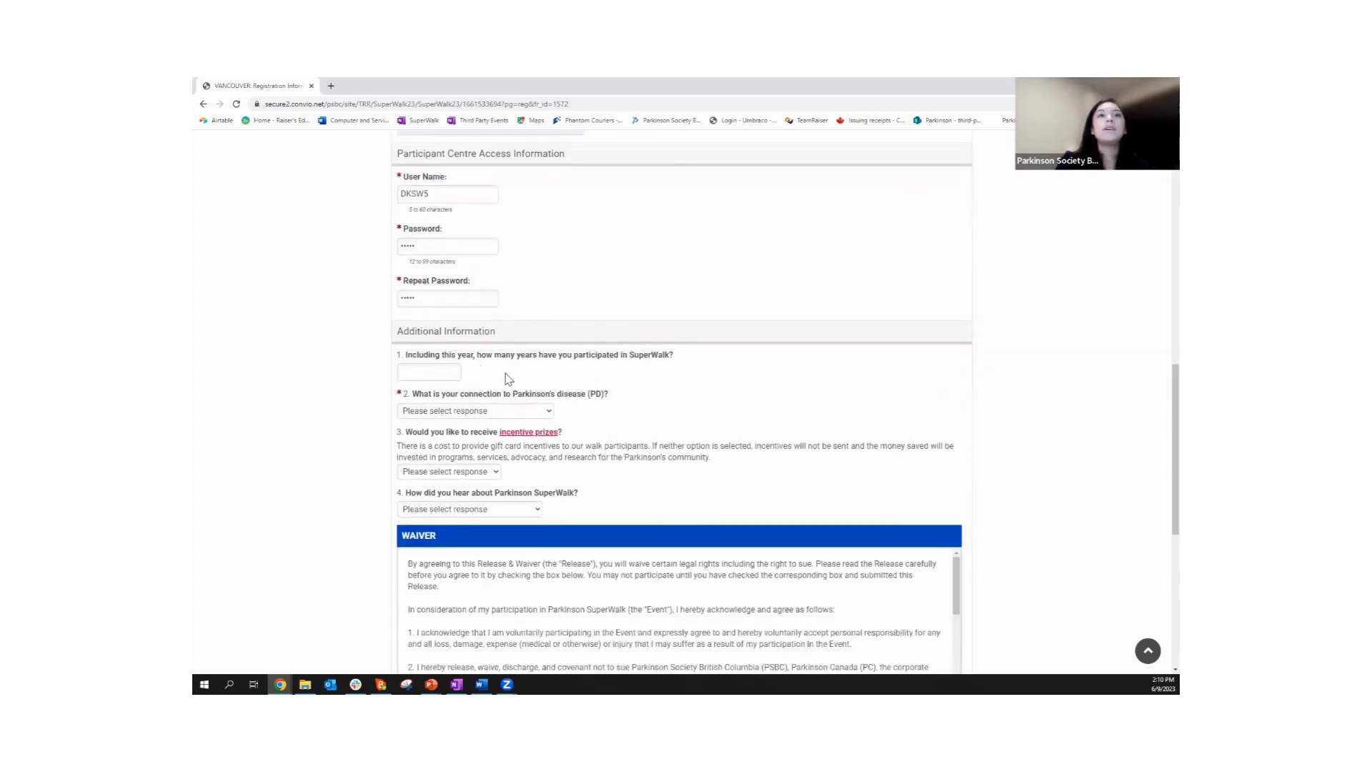
pyautogui.scroll(-1, 504, 378)
pyautogui.scroll(-2, 357, 348)
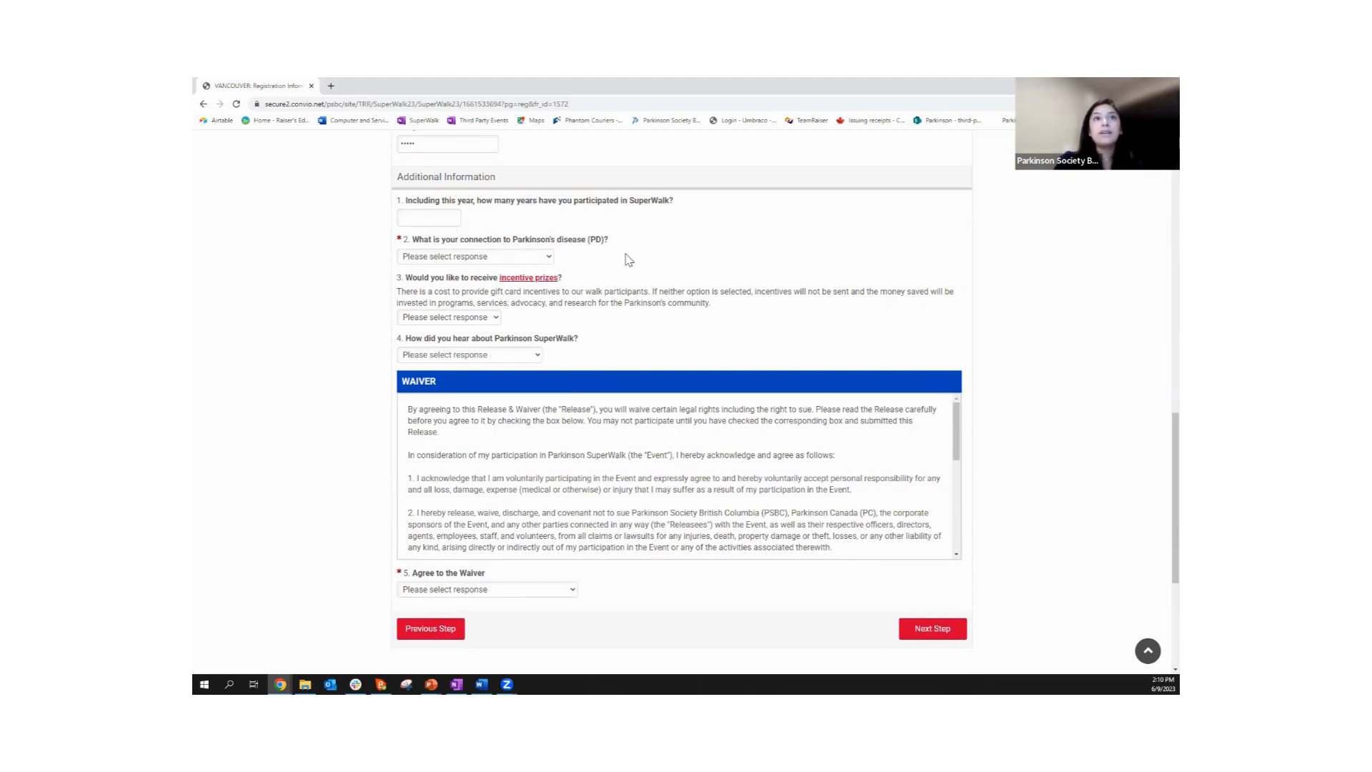
pyautogui.scroll(-1, 612, 259)
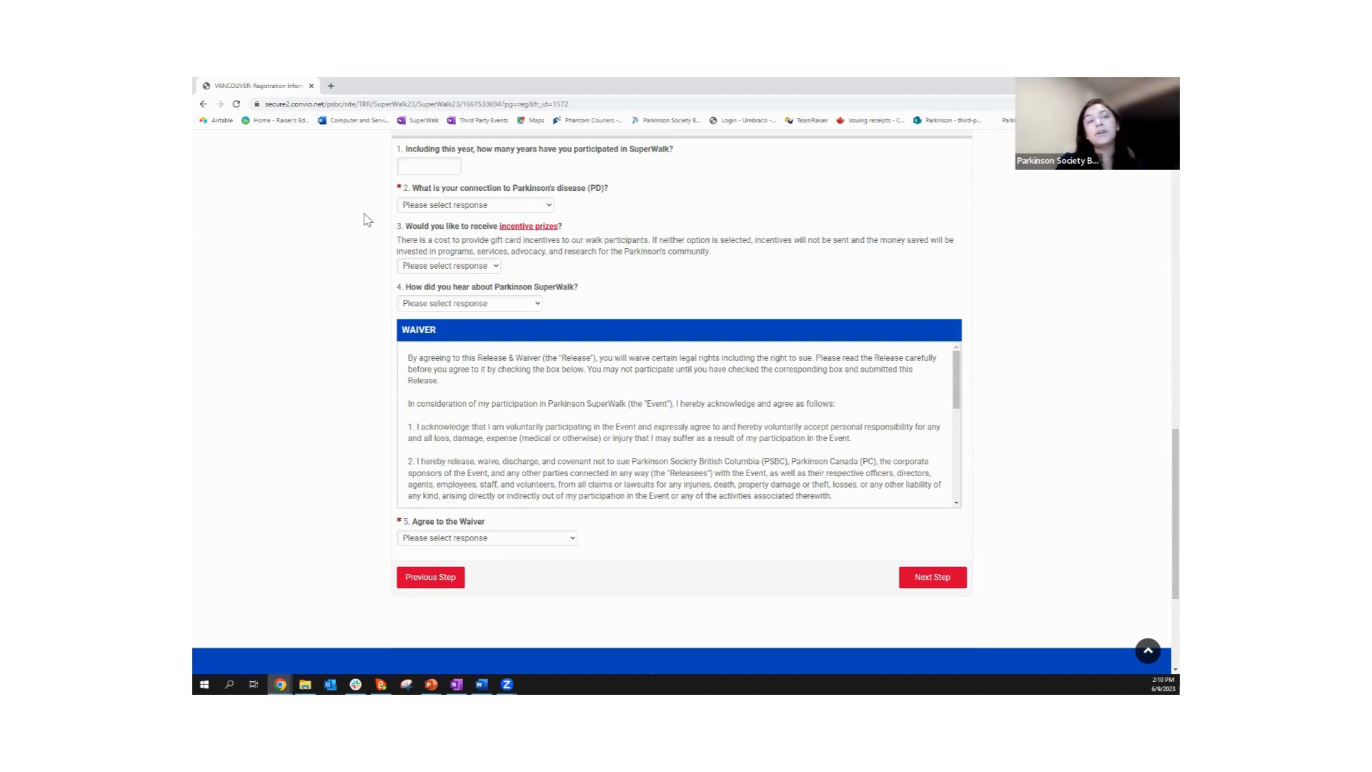
pyautogui.click(548, 206)
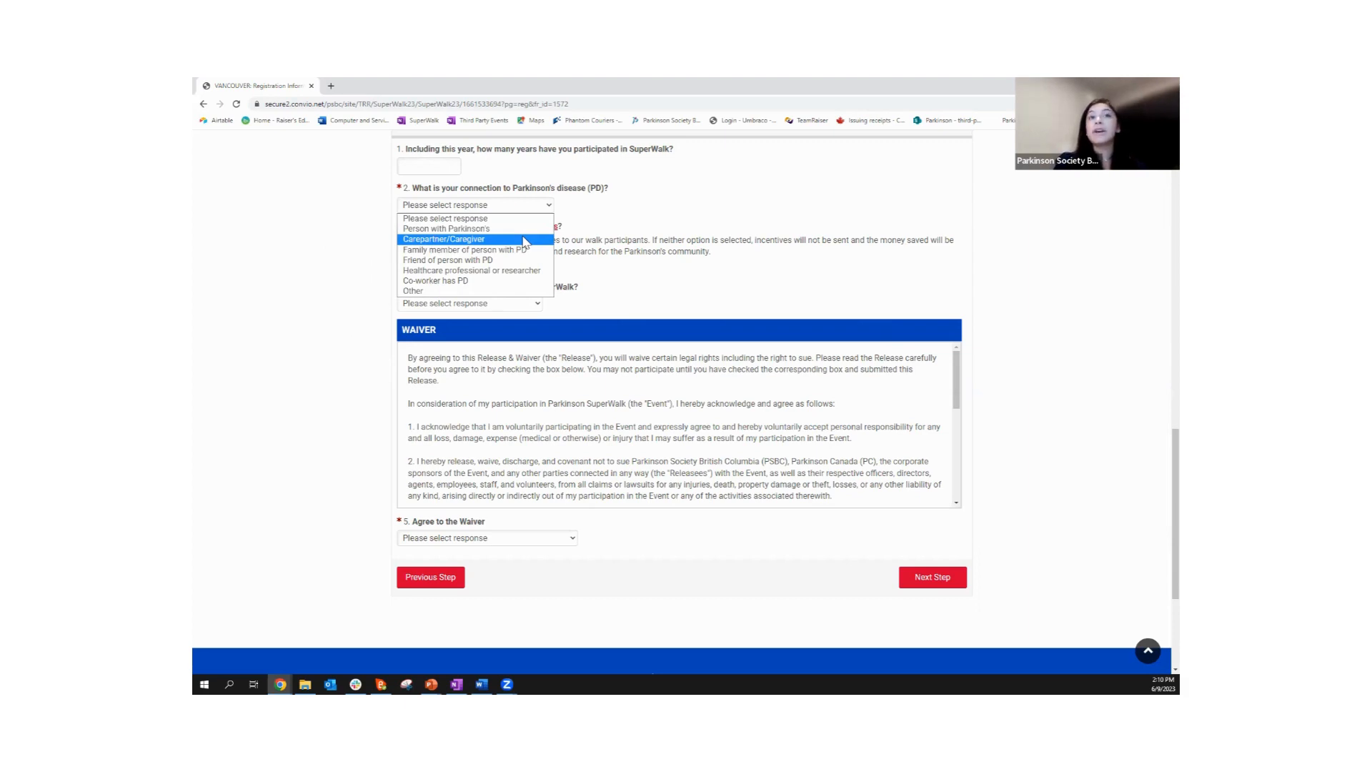
pyautogui.click(538, 294)
pyautogui.scroll(-1, 560, 270)
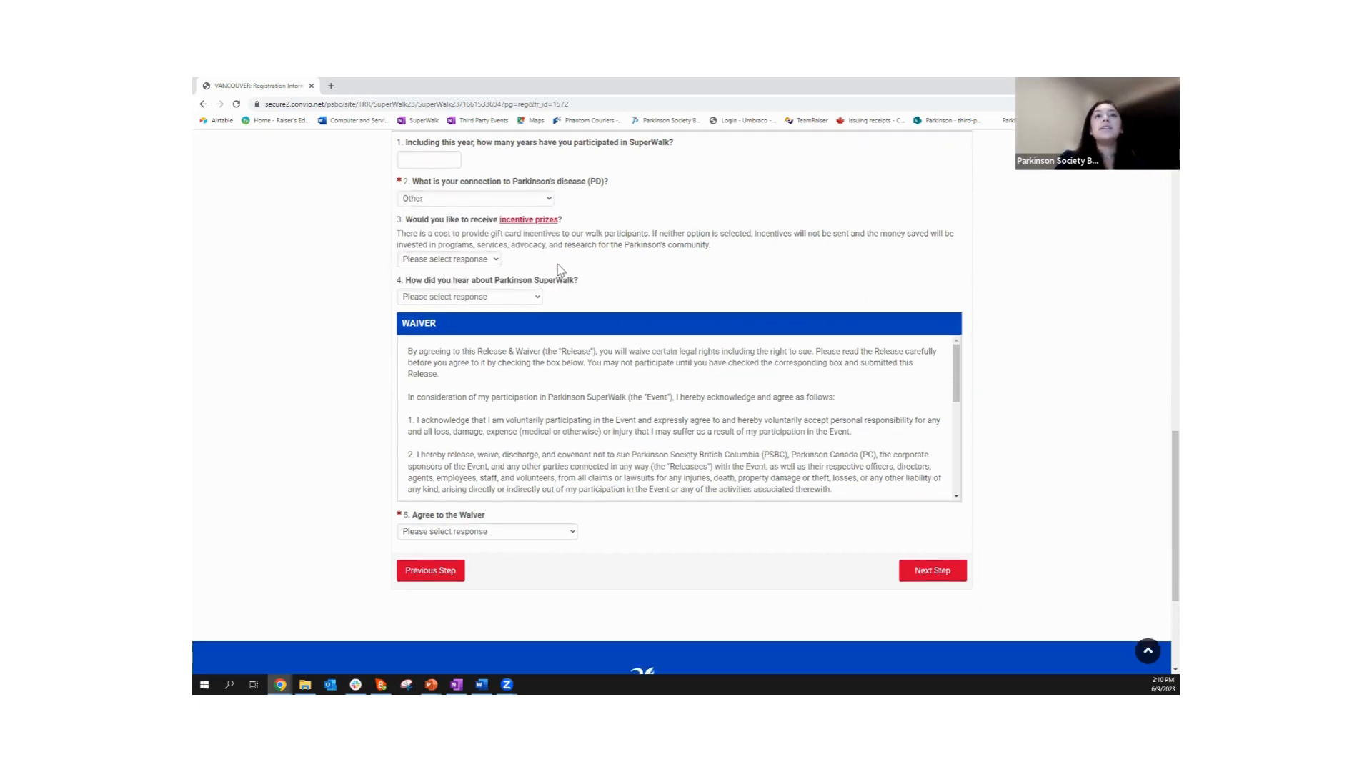
# Answer No to receiving incentive prizes and choose Parkinson Society BC website as how the participant heard about SuperWalk.
pyautogui.click(496, 215)
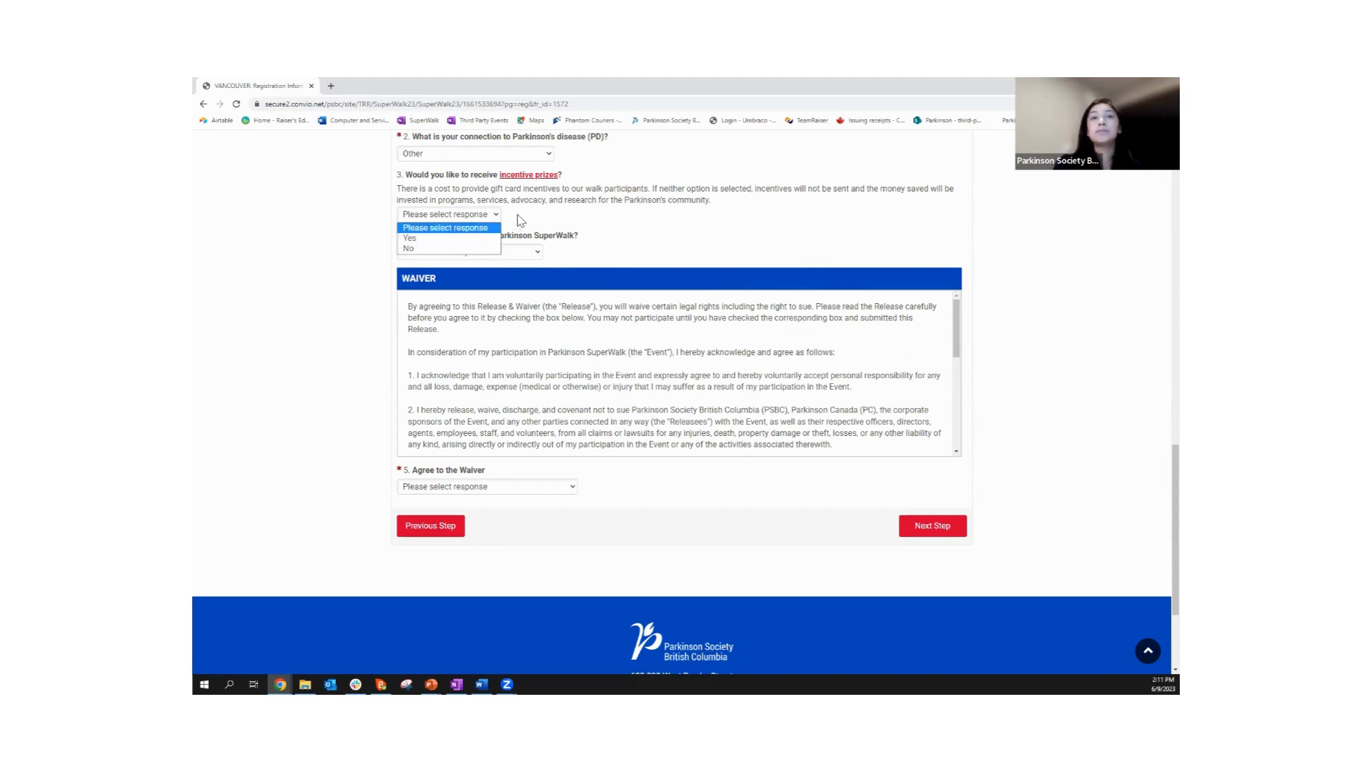
pyautogui.click(471, 250)
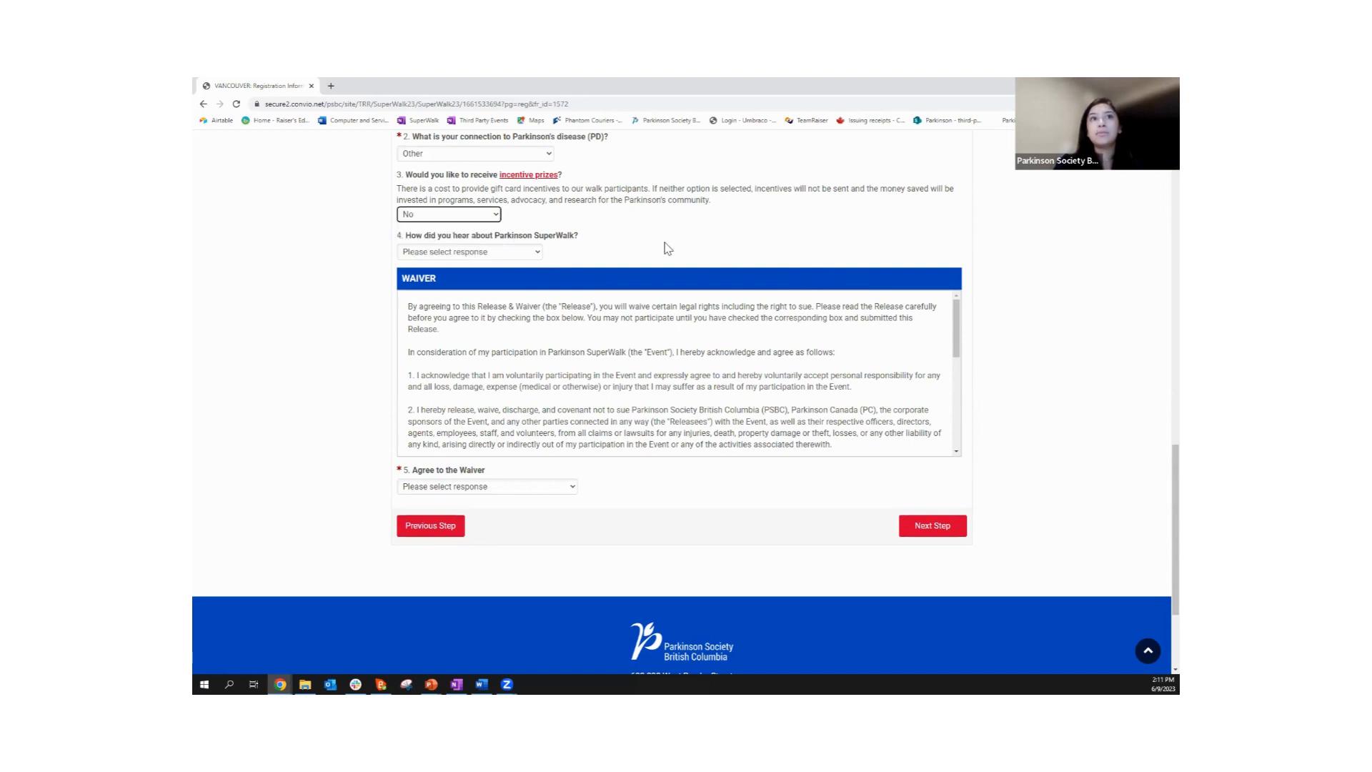
pyautogui.click(536, 254)
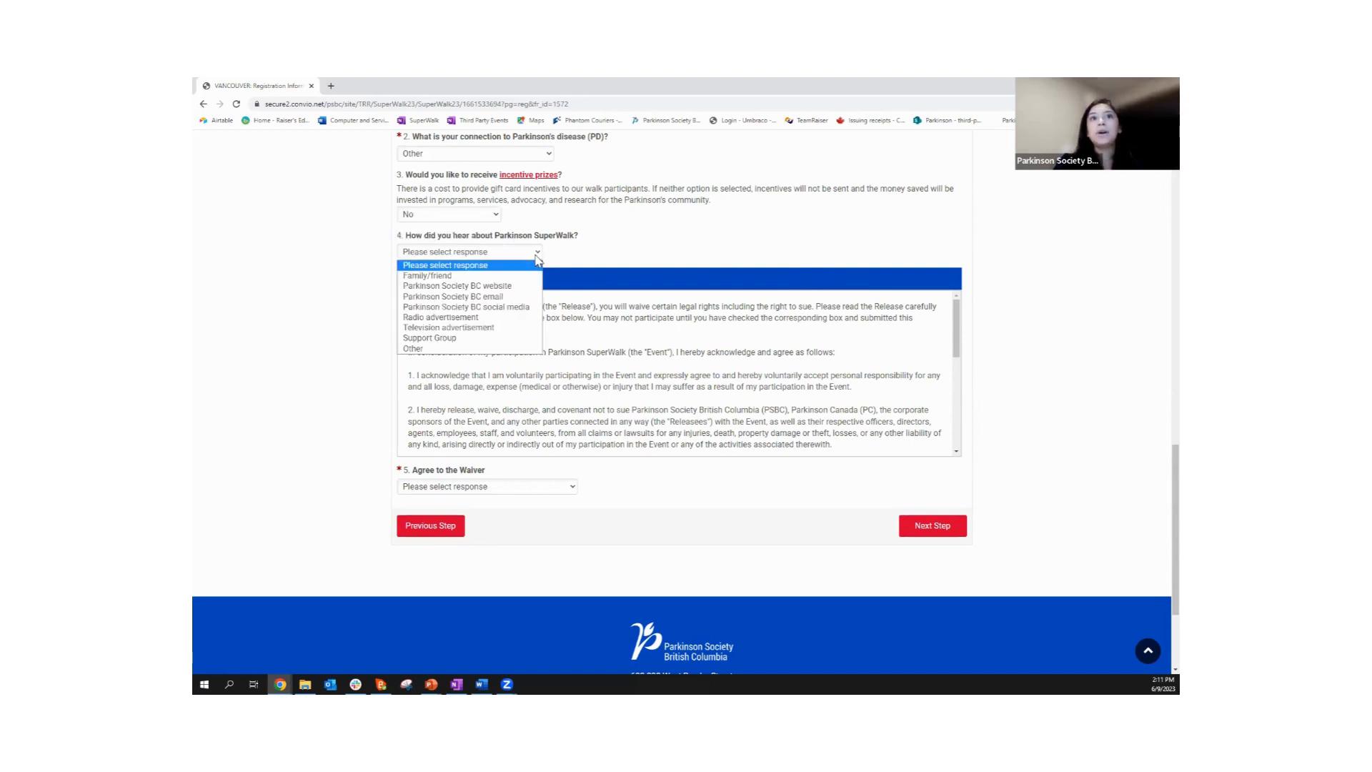
pyautogui.click(511, 288)
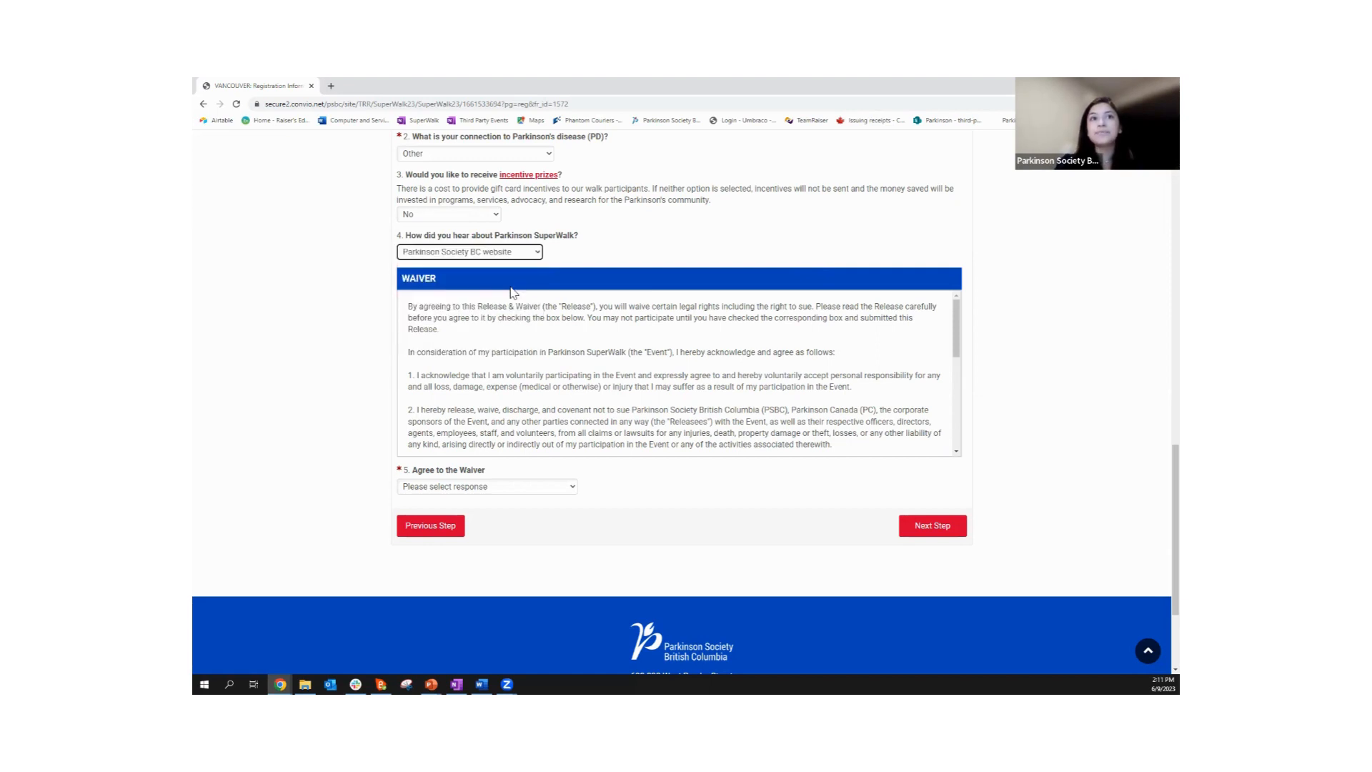
pyautogui.click(539, 252)
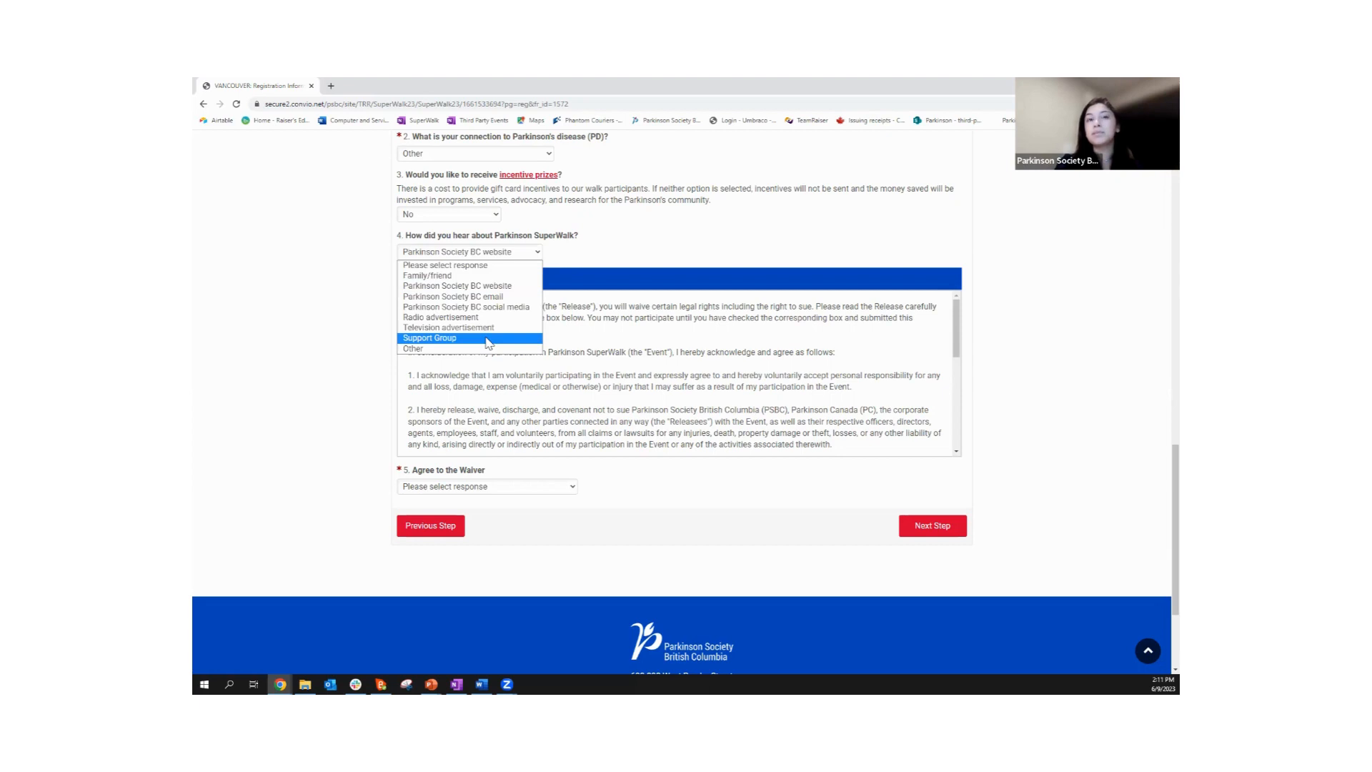
pyautogui.click(561, 269)
# Read through the waiver, agree with its terms and conditions, and continue to the registration summary.
pyautogui.scroll(-1, 585, 255)
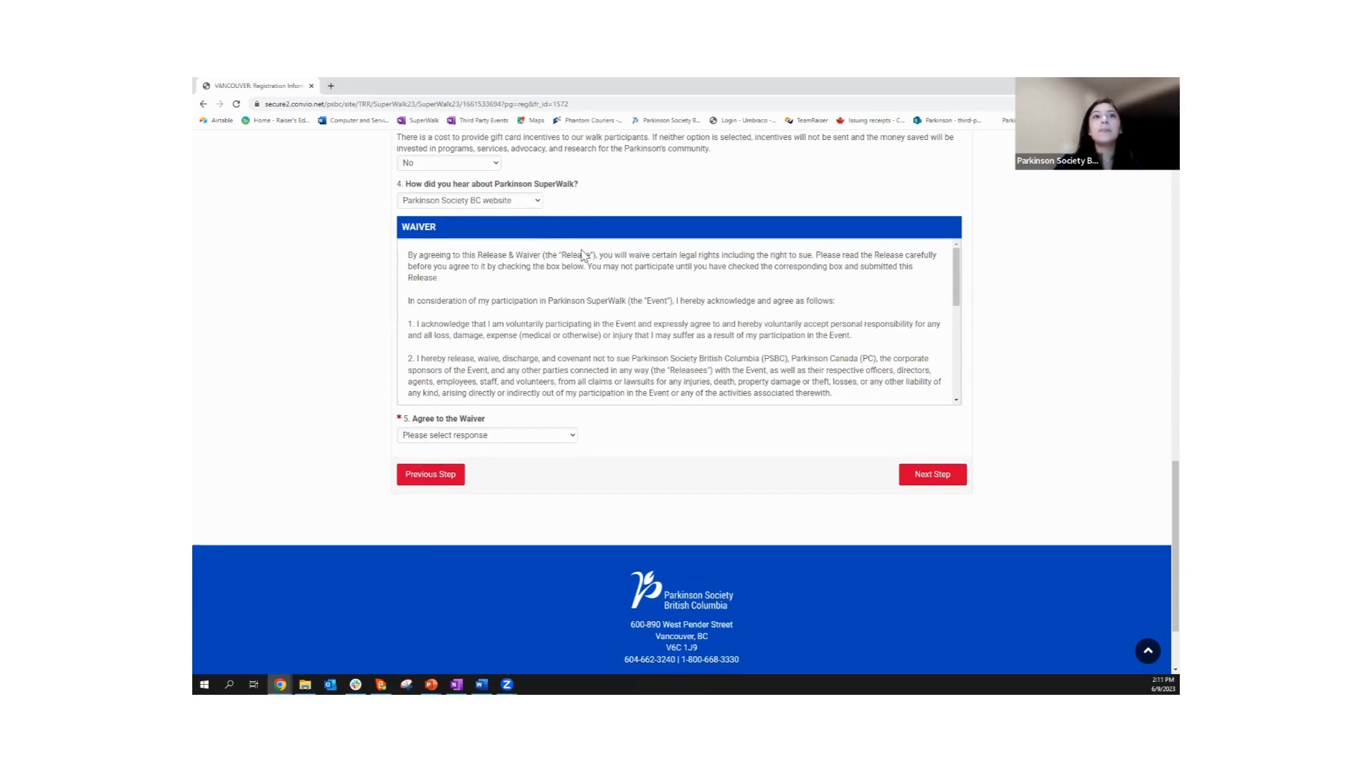
pyautogui.scroll(-1, 744, 304)
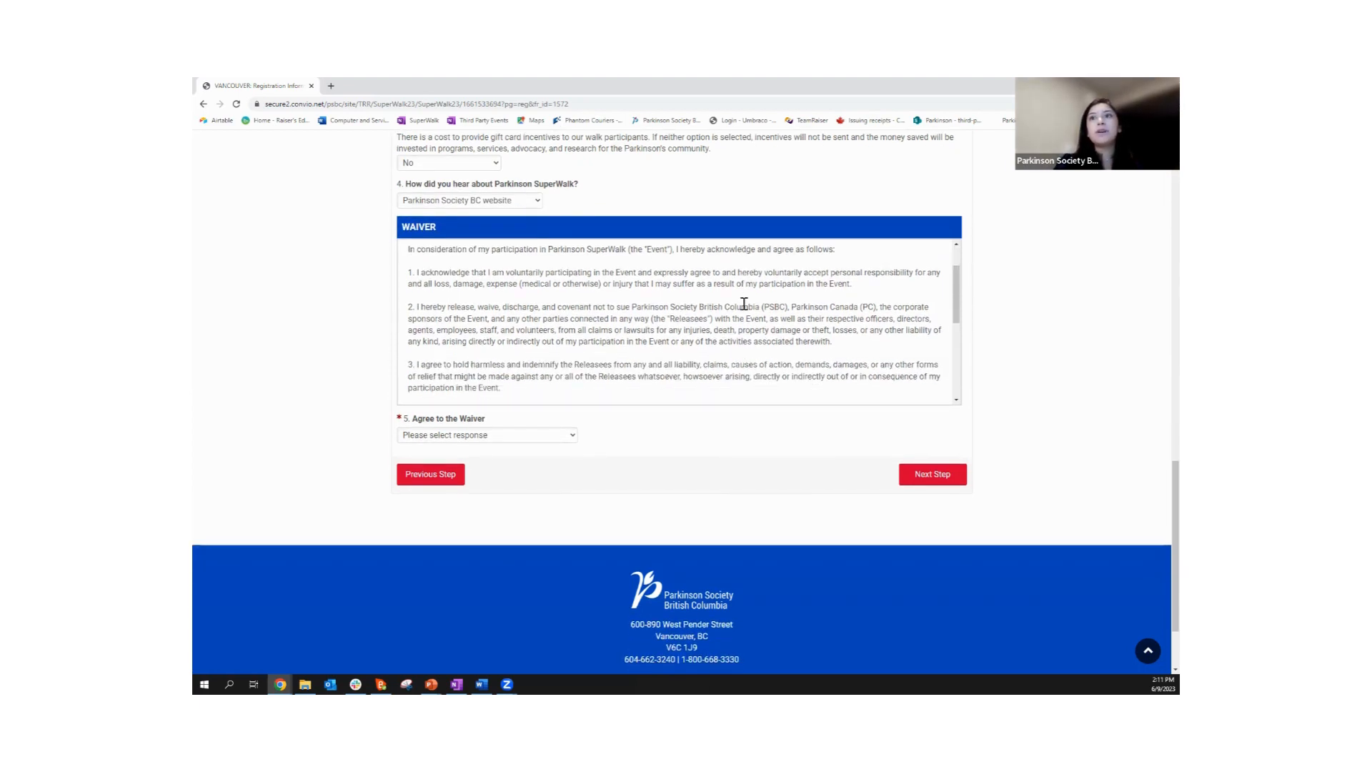
pyautogui.scroll(-1, 744, 304)
pyautogui.scroll(2, 743, 304)
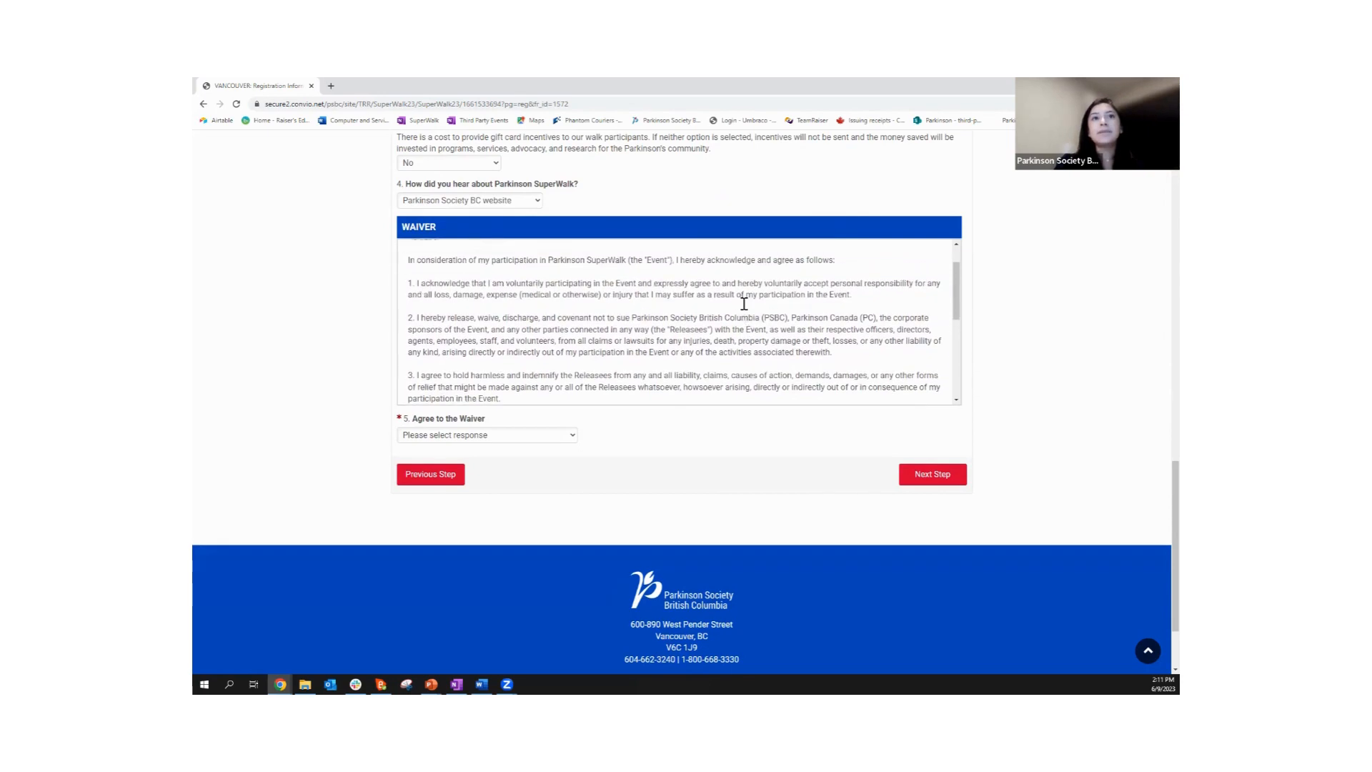
pyautogui.scroll(-1, 622, 301)
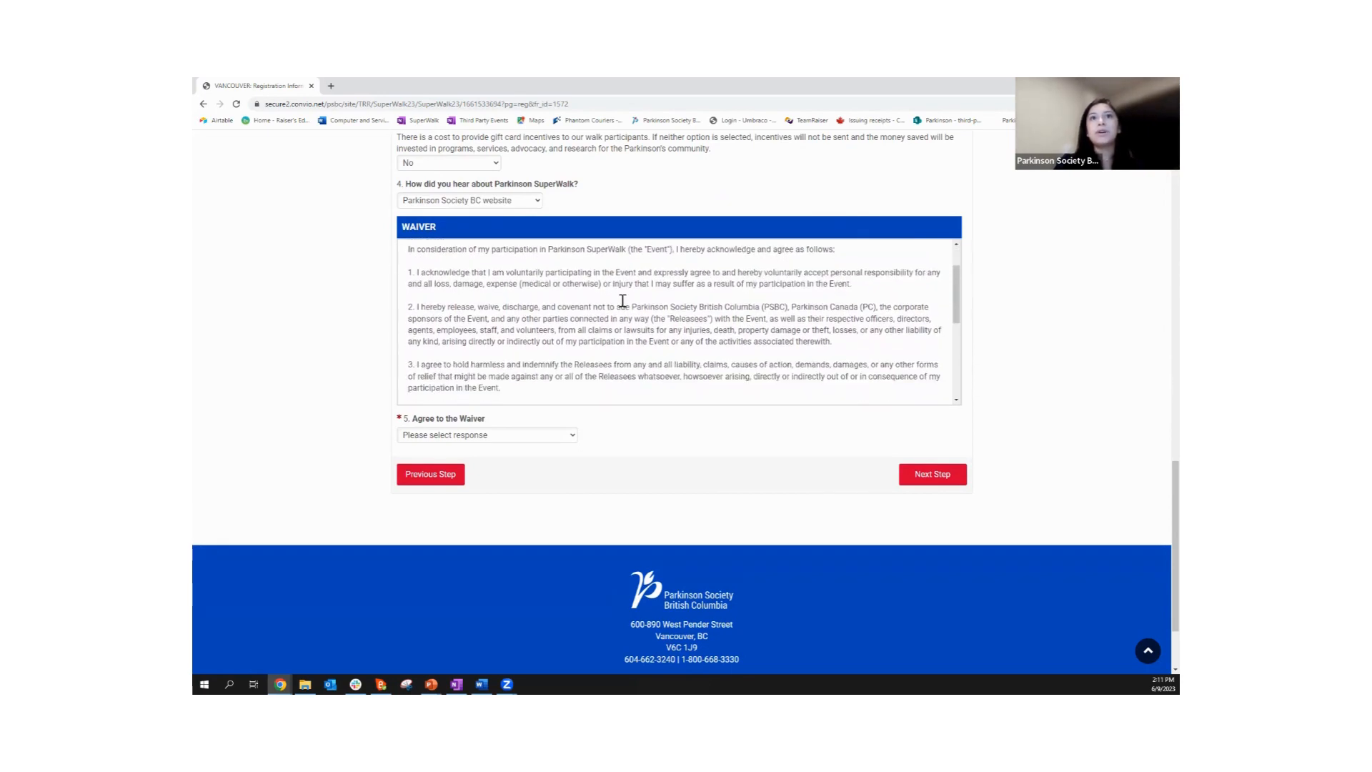
pyautogui.scroll(-2, 624, 302)
pyautogui.scroll(-1, 625, 302)
pyautogui.scroll(-1, 627, 300)
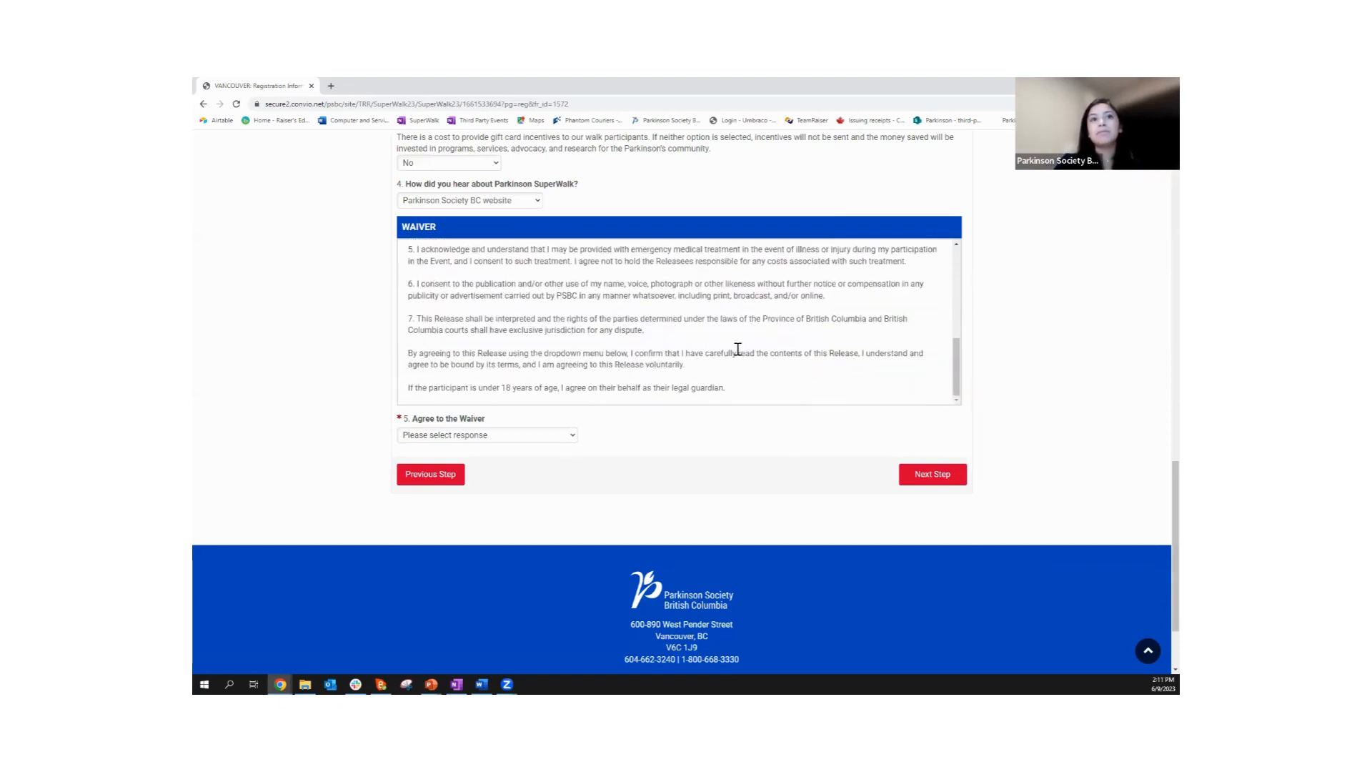
pyautogui.click(569, 437)
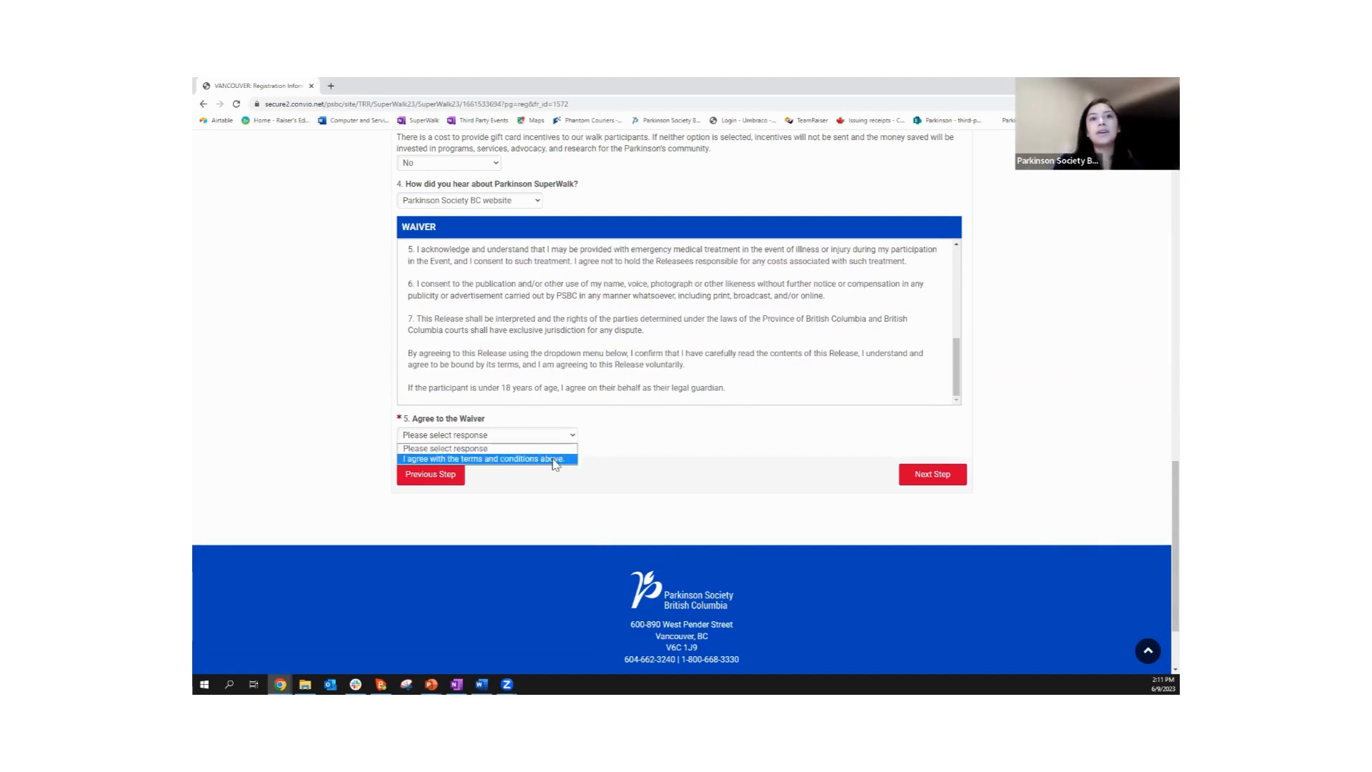
pyautogui.click(554, 459)
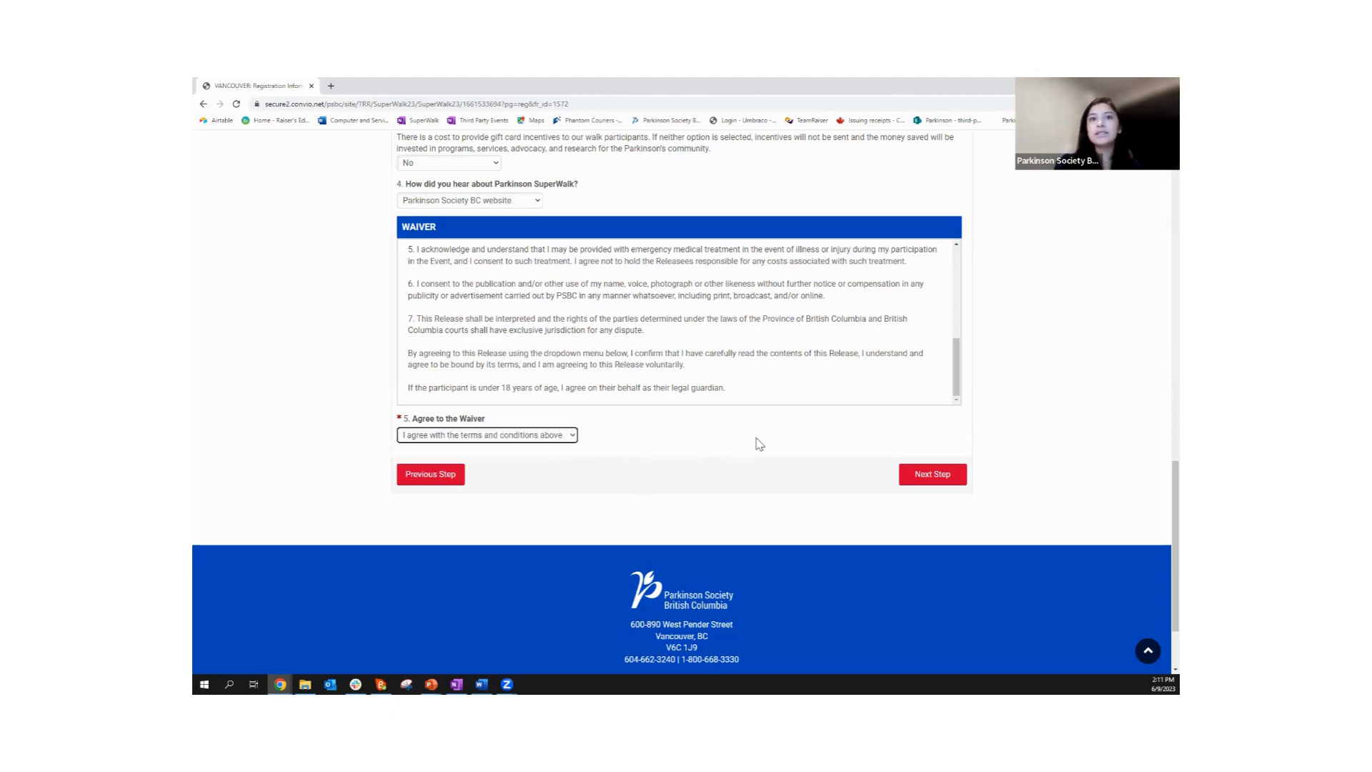
pyautogui.click(930, 475)
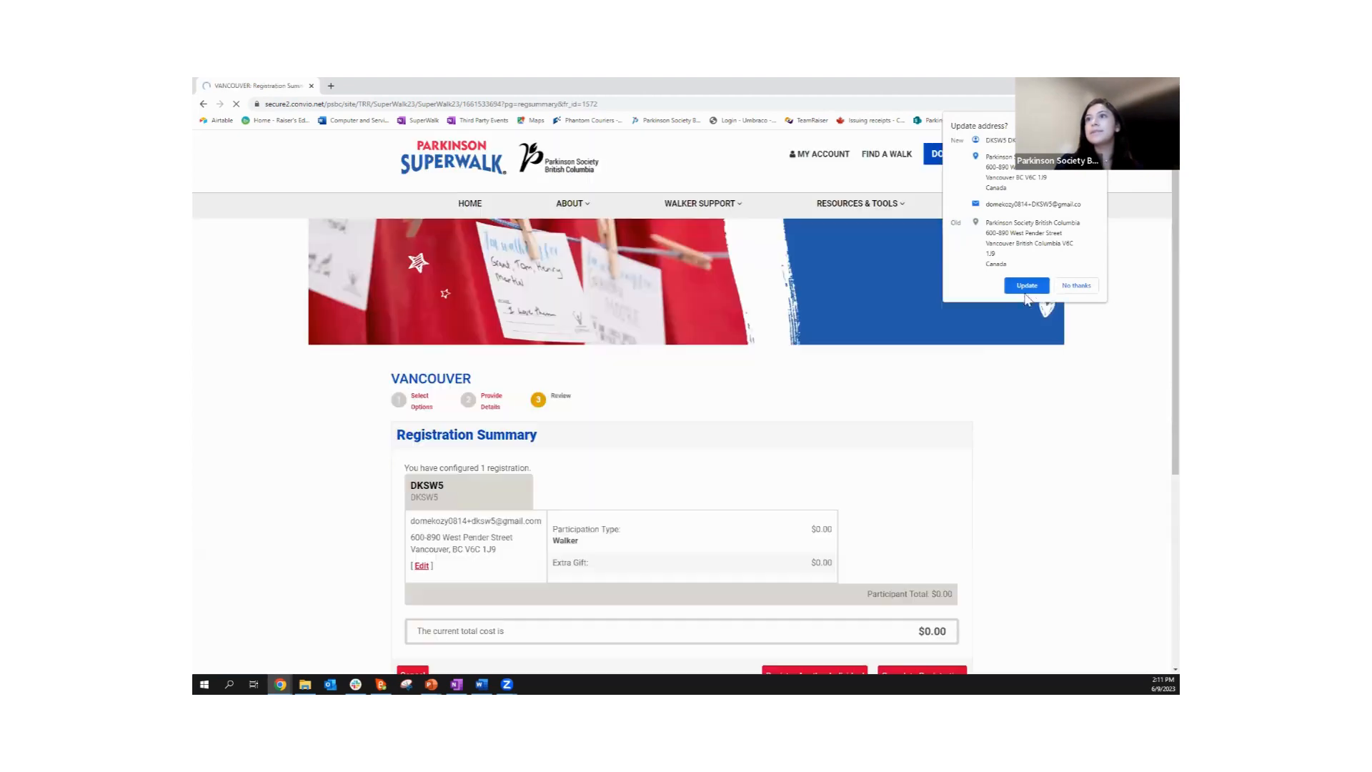
# Decline the browser's saved-address update and save the new login password on this device.
pyautogui.click(1075, 286)
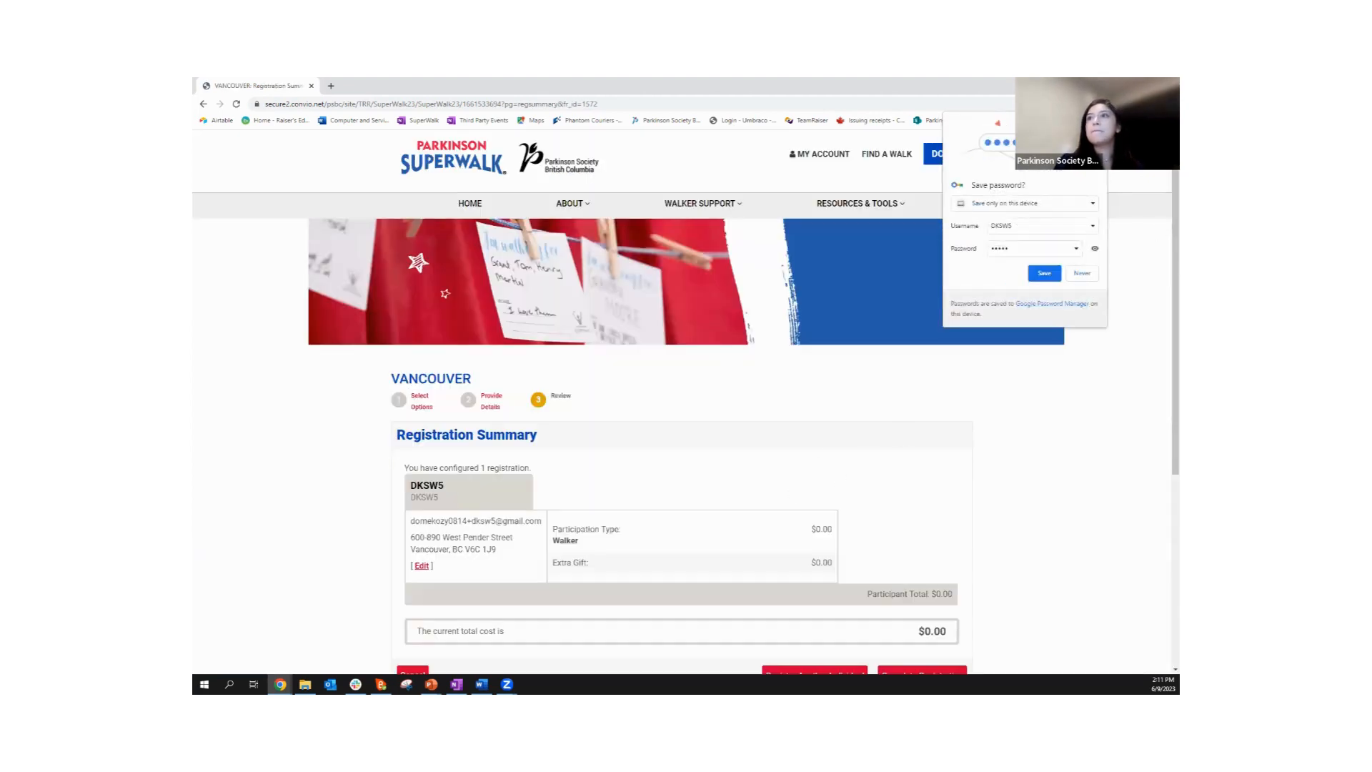
pyautogui.click(1044, 273)
# Complete the registration from the registration summary and open the Participant Centre.
pyautogui.scroll(-2, 656, 470)
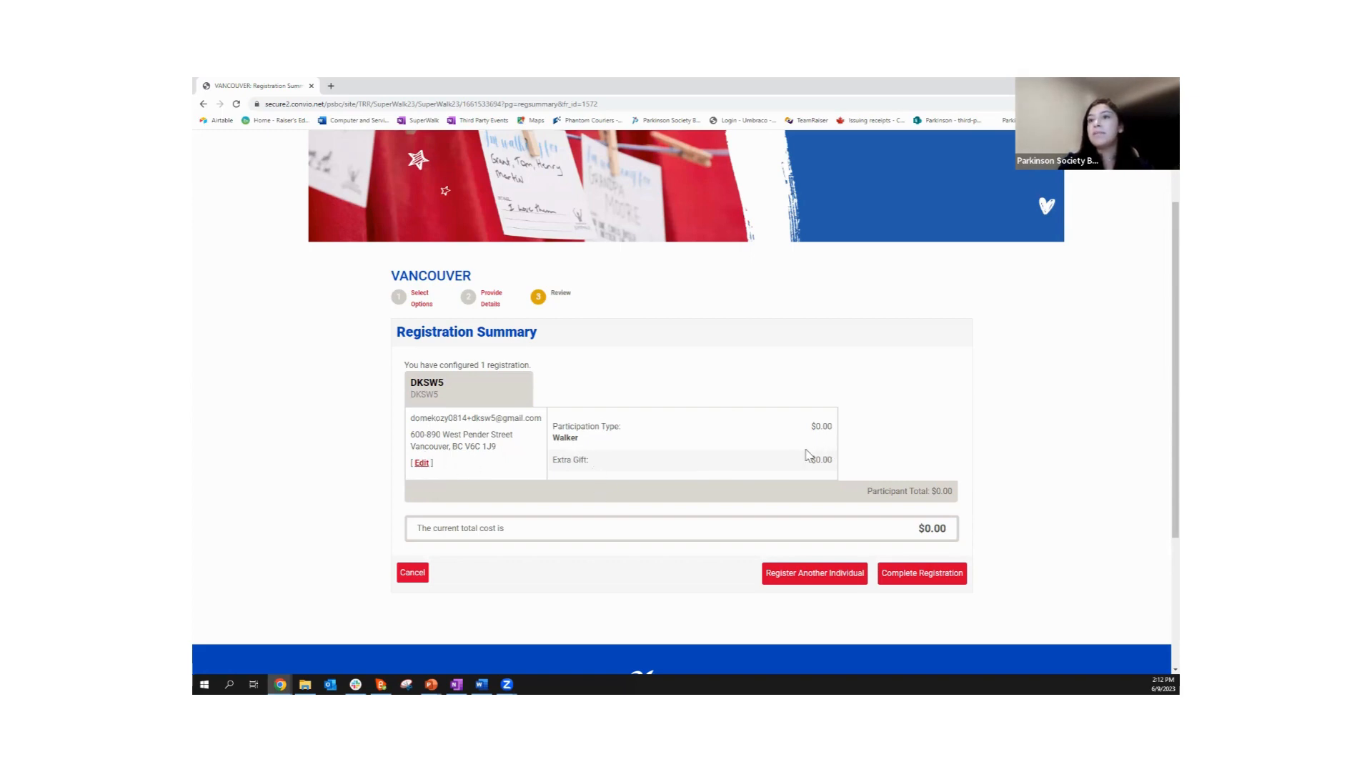
pyautogui.scroll(-2, 786, 471)
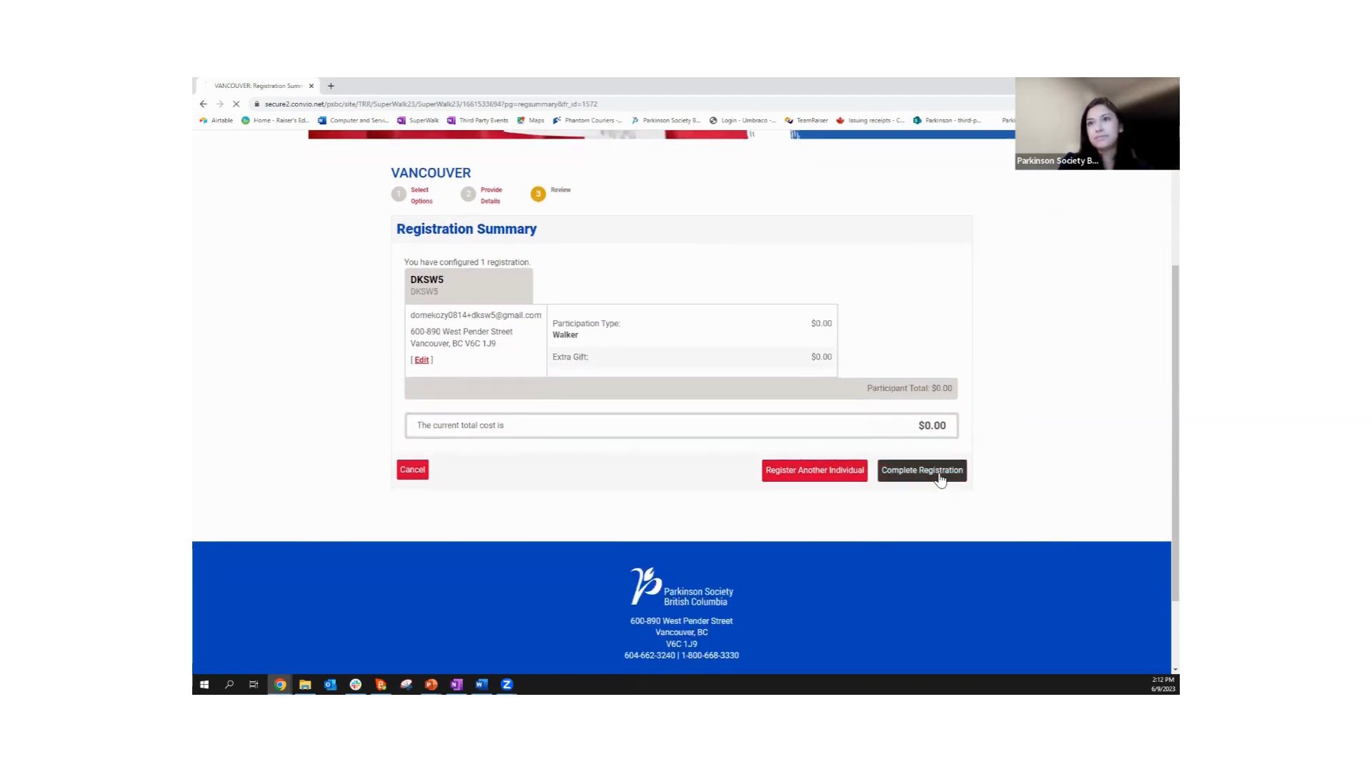
pyautogui.scroll(-3, 962, 609)
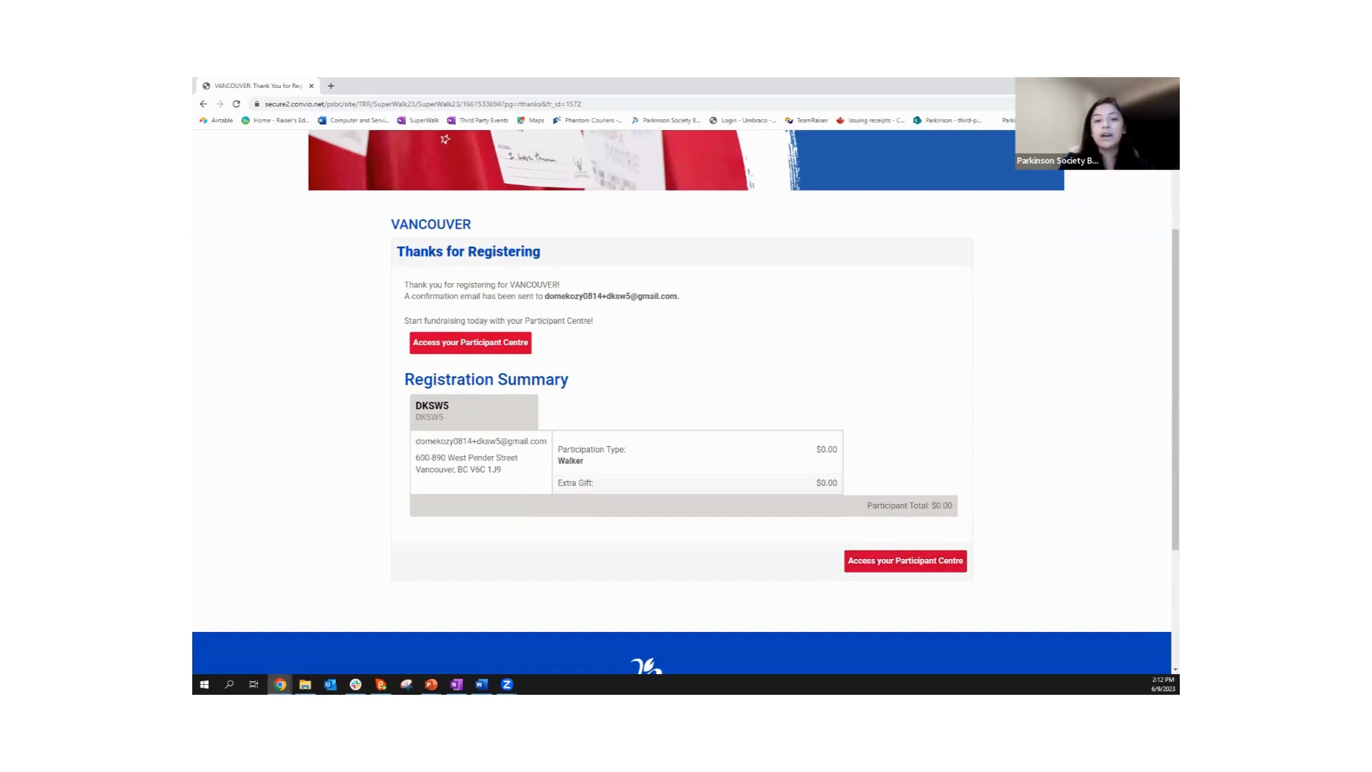
pyautogui.click(957, 560)
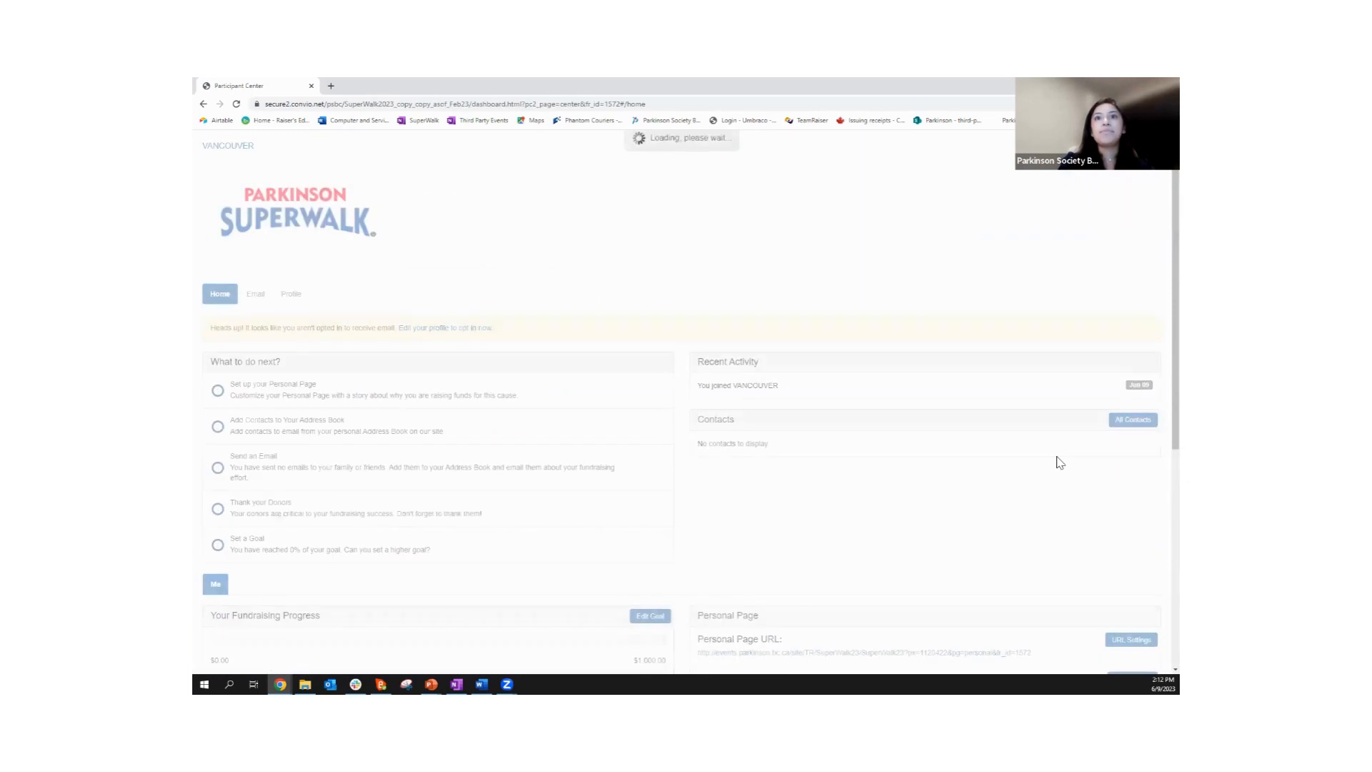
# Examine the Participant Centre home page, including the suggested next tasks, fundraising progress, personal donations and personal page content.
pyautogui.scroll(-1, 1019, 481)
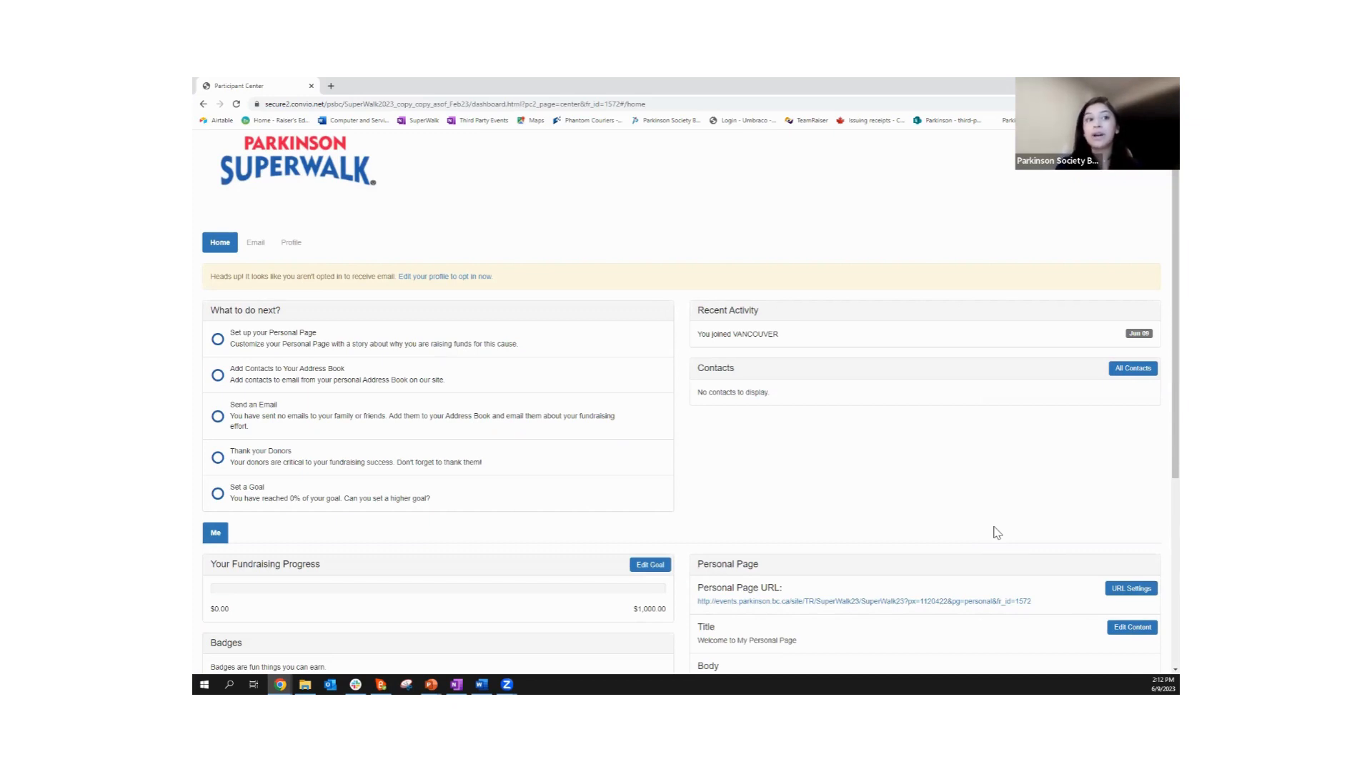
pyautogui.scroll(-3, 800, 438)
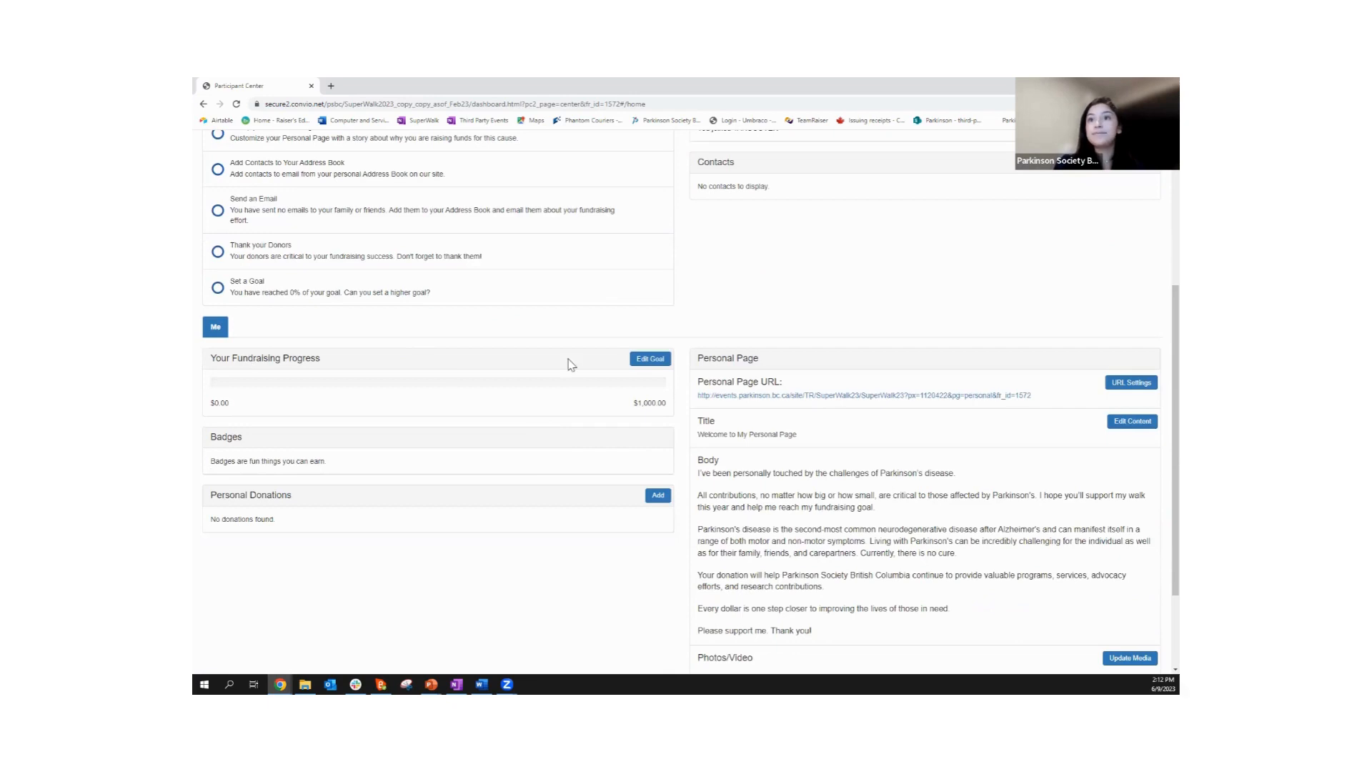
pyautogui.scroll(-1, 652, 517)
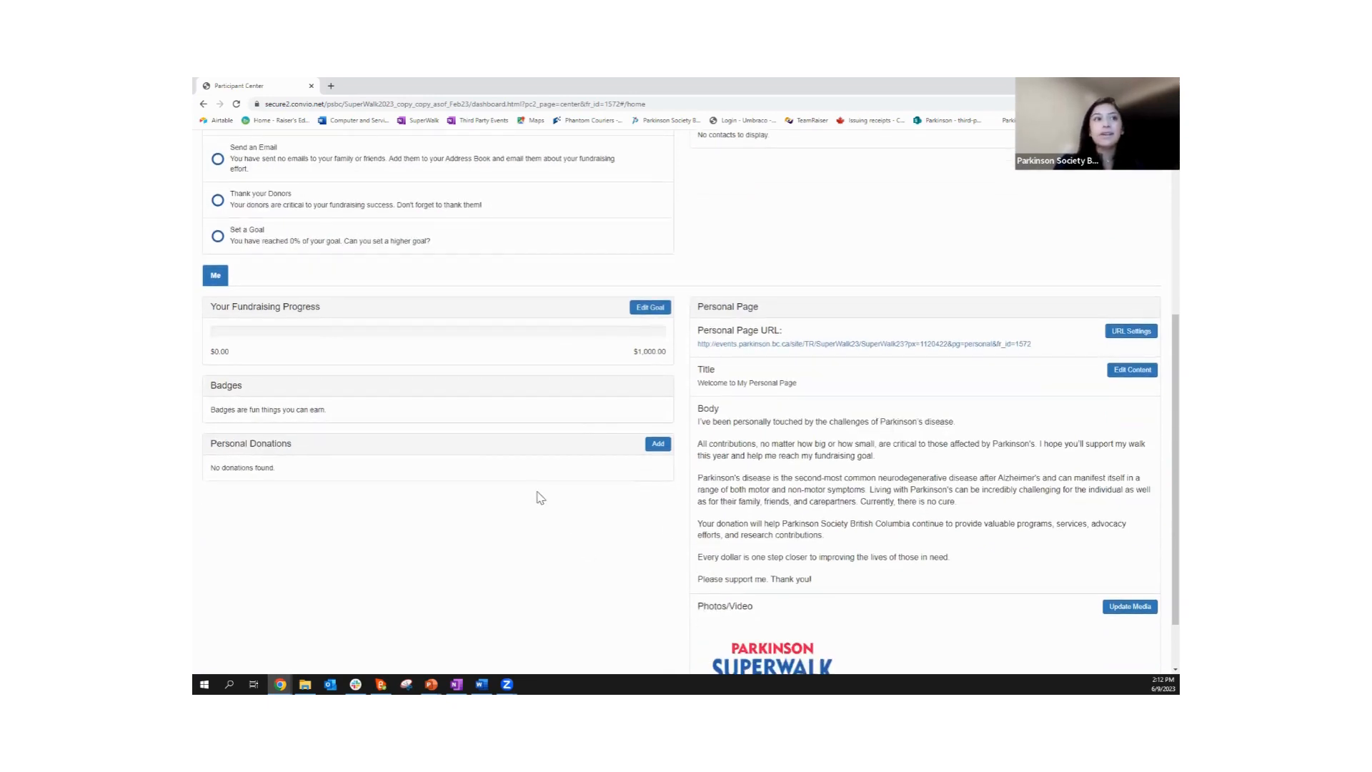
pyautogui.scroll(3, 538, 493)
pyautogui.scroll(1, 535, 493)
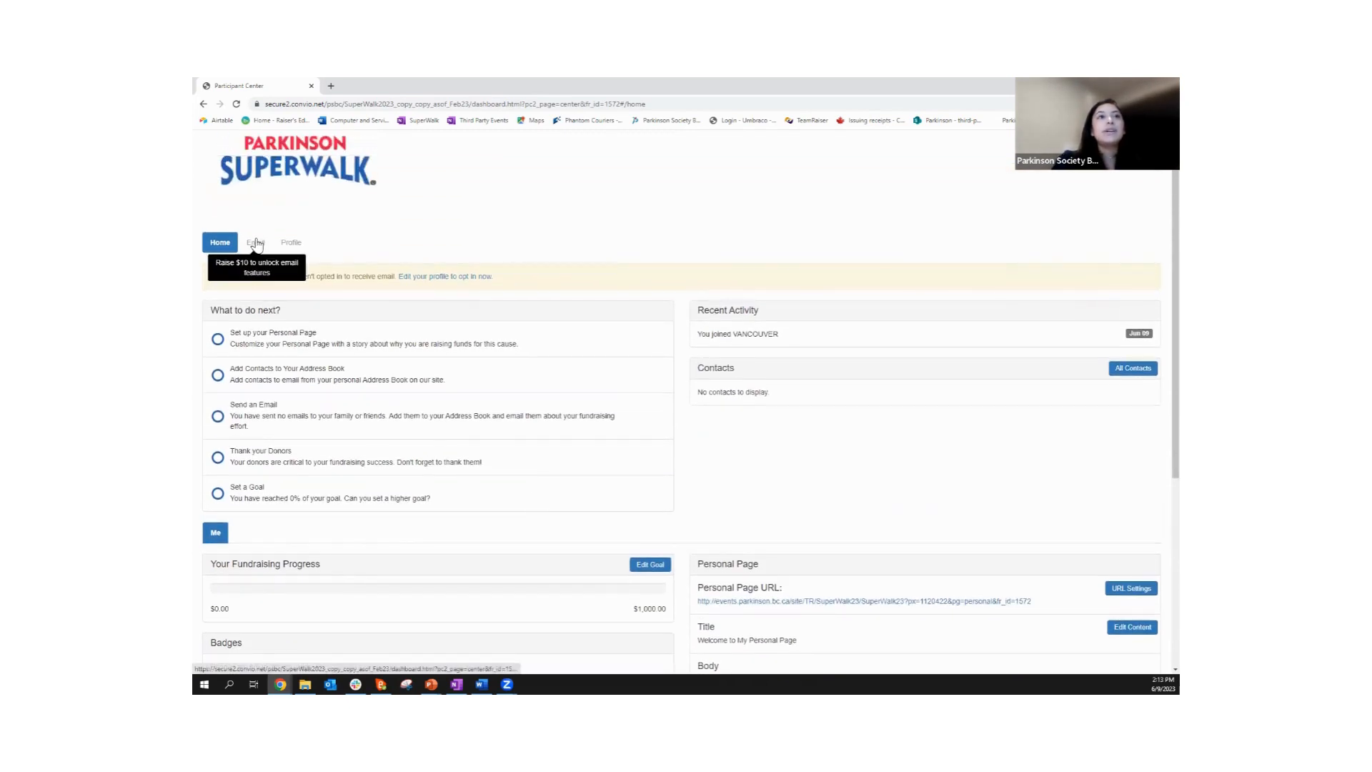
pyautogui.scroll(1, 597, 220)
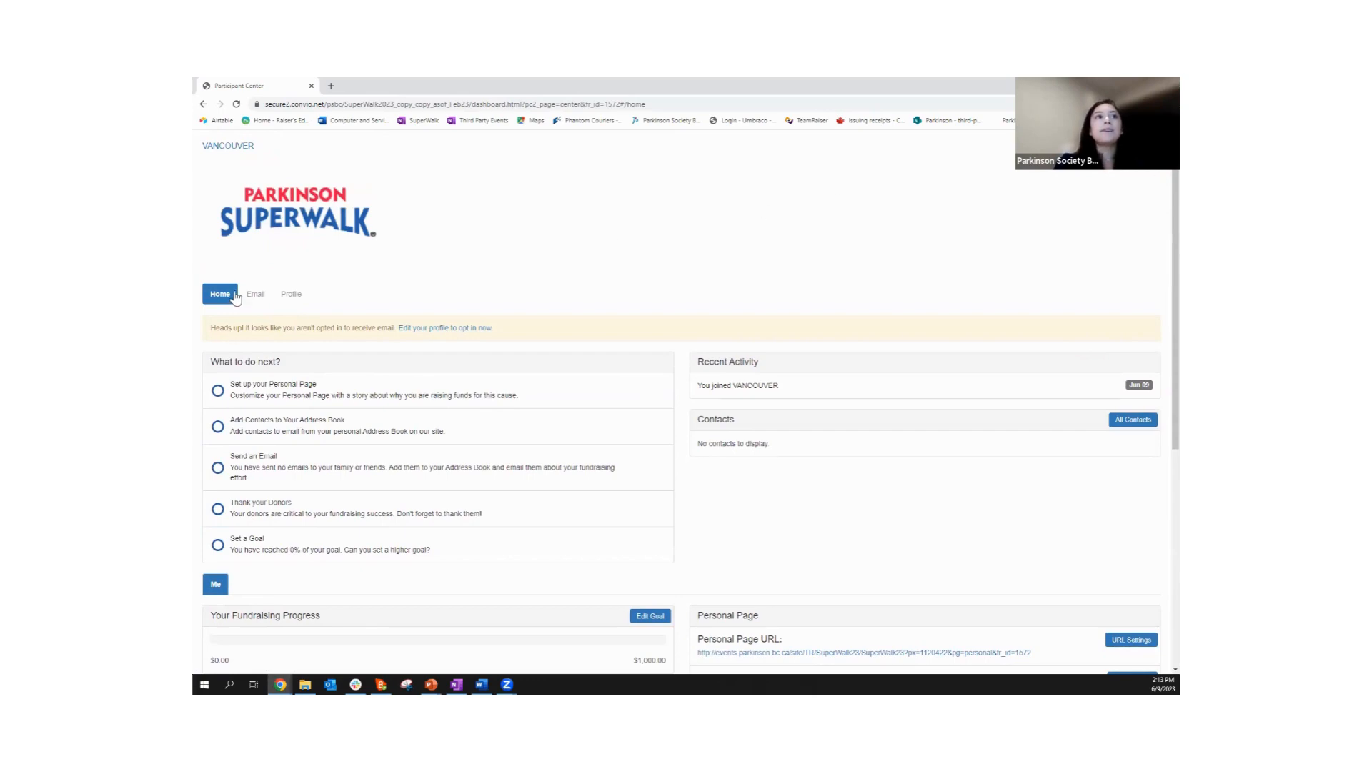
pyautogui.scroll(-2, 953, 350)
pyautogui.scroll(-5, 953, 350)
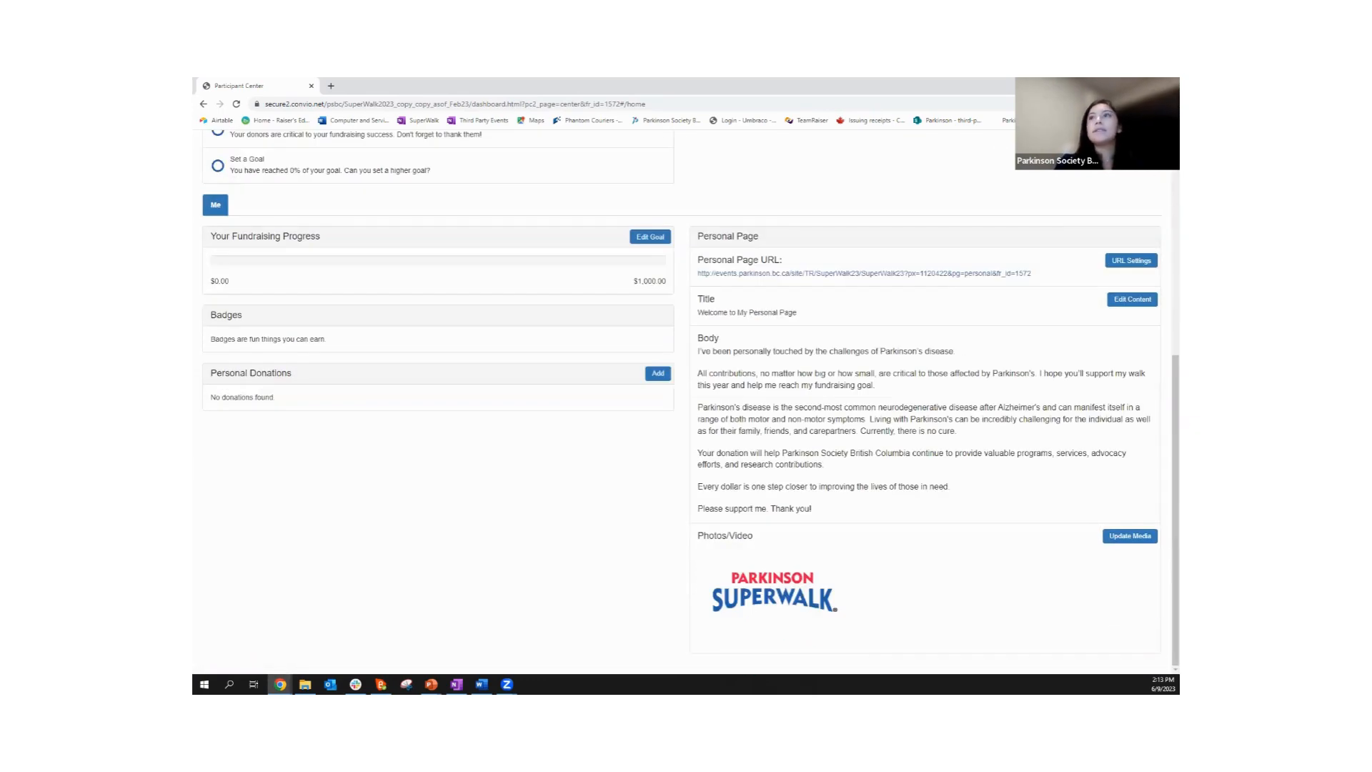
pyautogui.scroll(7, 1156, 180)
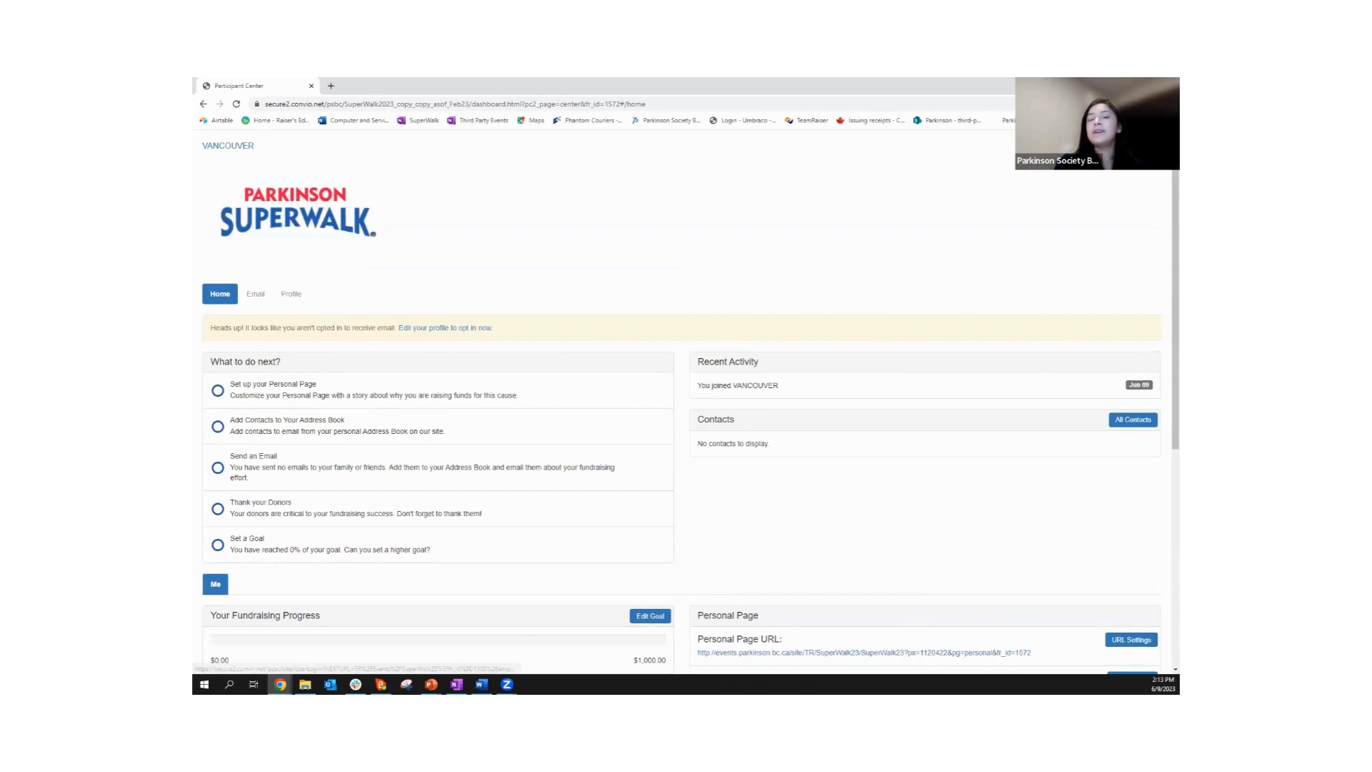
# Log out of the Participant Centre.
pyautogui.click(1145, 146)
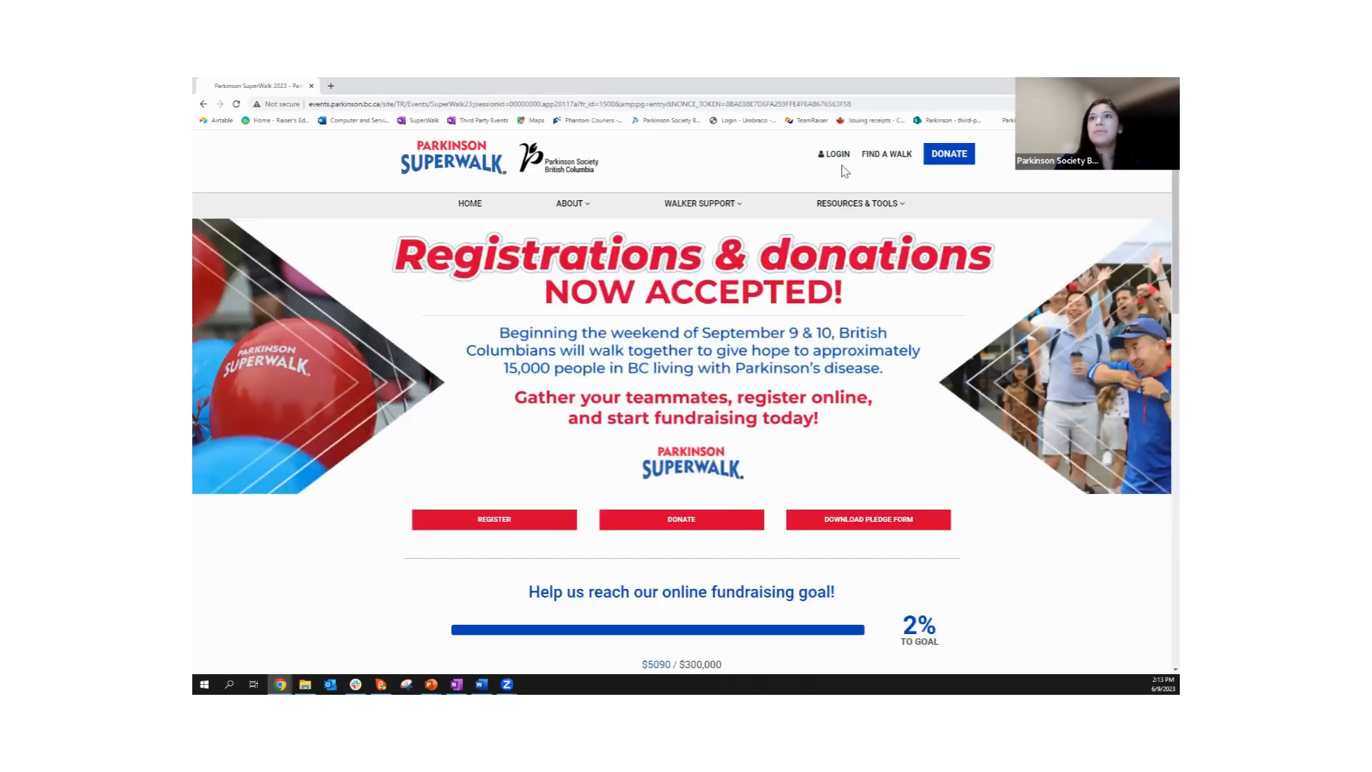
# Start a new registration and open the Vancouver walk's event page with its date, schedule and address.
pyautogui.scroll(-2, 561, 422)
pyautogui.click(561, 422)
pyautogui.click(652, 520)
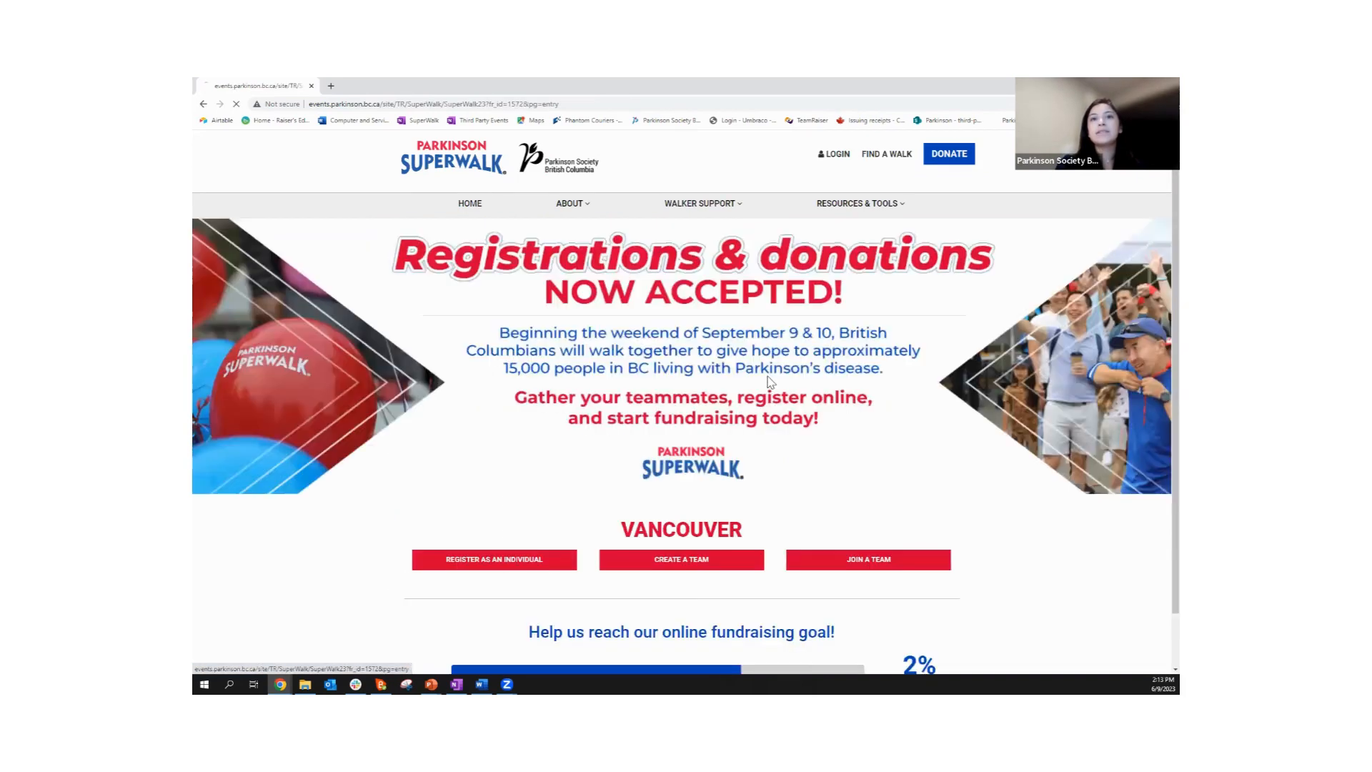
pyautogui.scroll(-3, 781, 415)
pyautogui.scroll(-1, 783, 416)
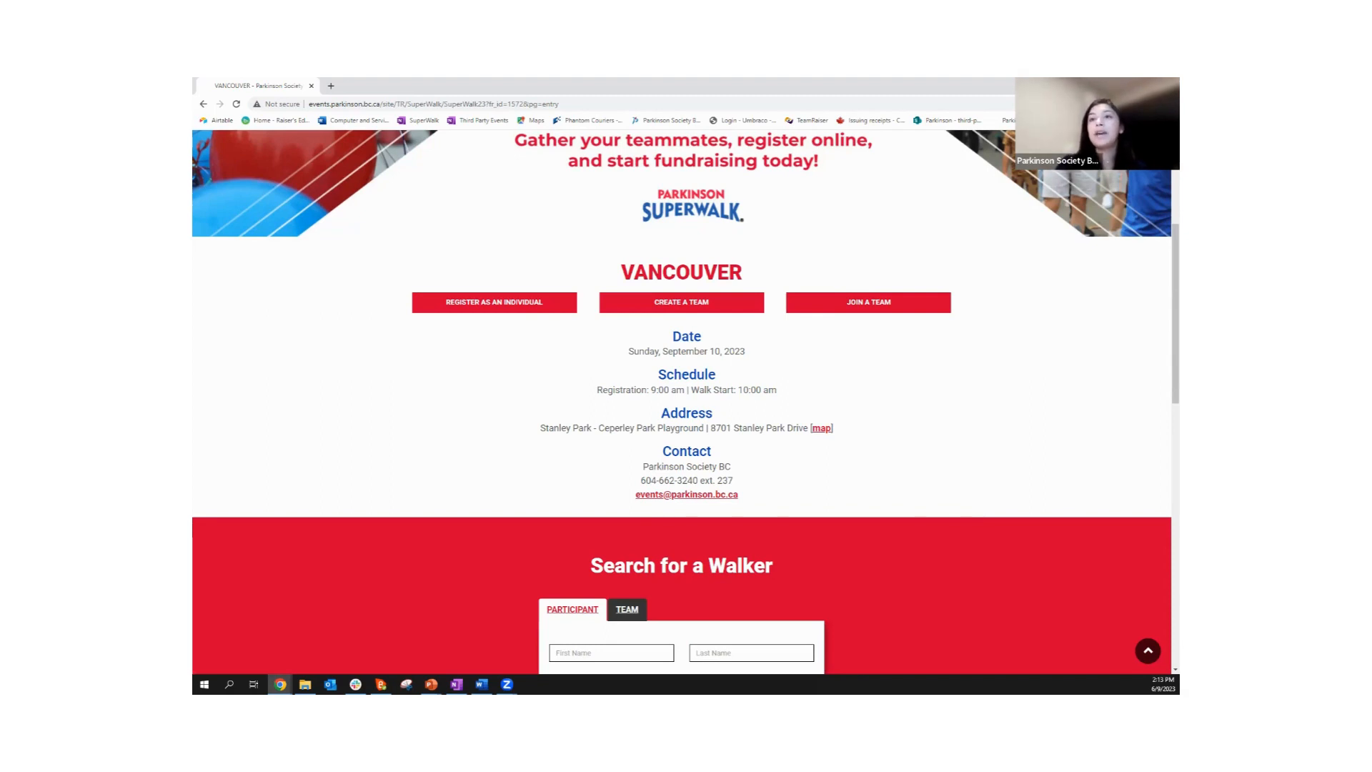
# Choose to join a team for the Vancouver walk and search for an existing team by name.
pyautogui.click(901, 306)
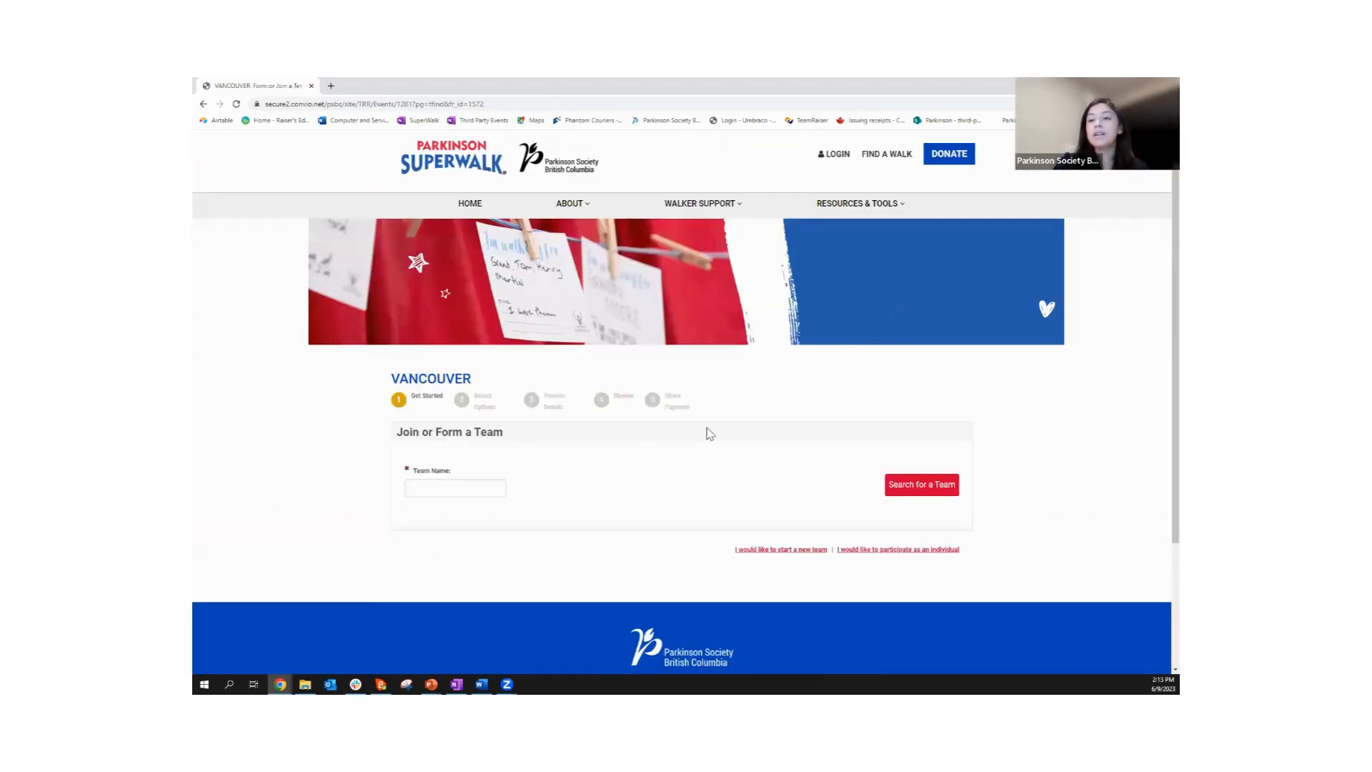
pyautogui.click(458, 489)
pyautogui.click(465, 513)
pyautogui.click(947, 498)
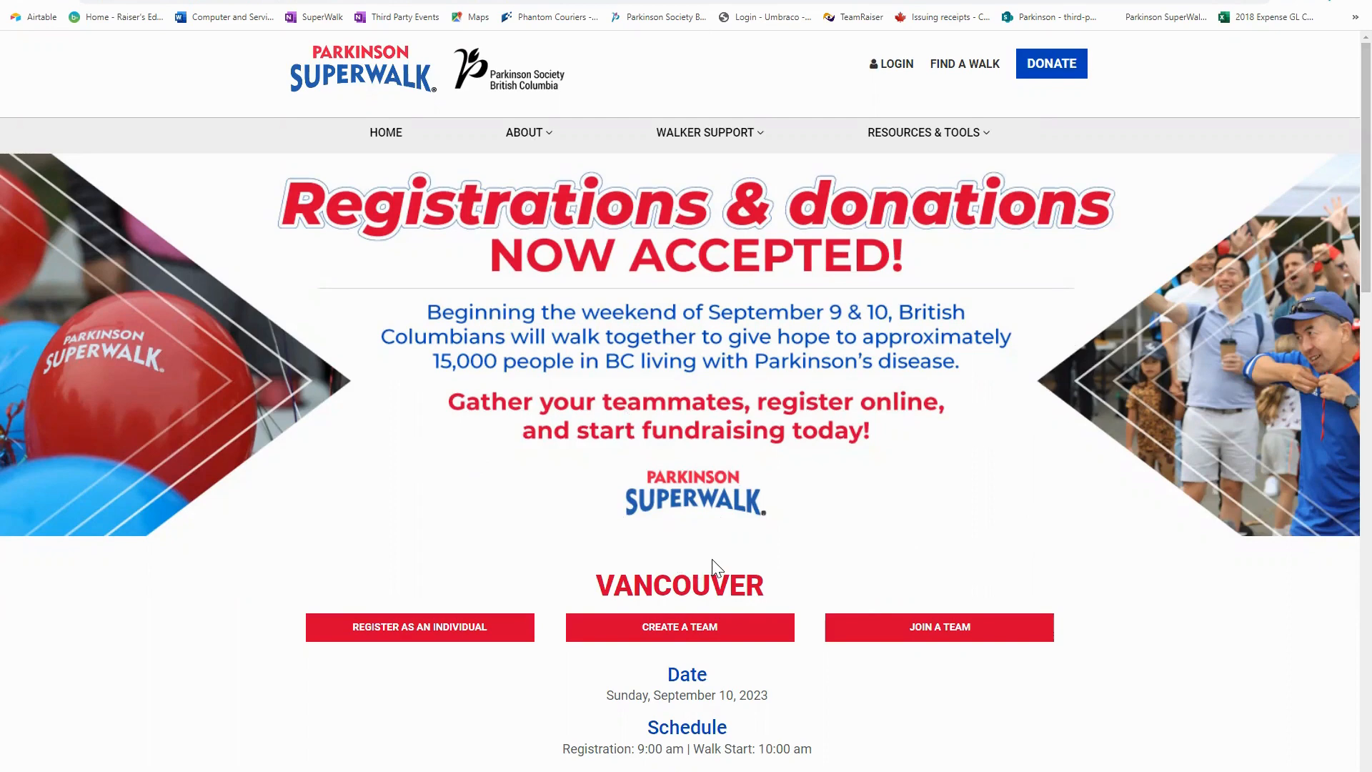
# Create a new team for the Vancouver walk named Kozy Team, keeping the $2,500.00 team fundraising goal, and continue to the participation options.
pyautogui.click(716, 628)
pyautogui.scroll(-1, 745, 576)
pyautogui.scroll(-2, 745, 571)
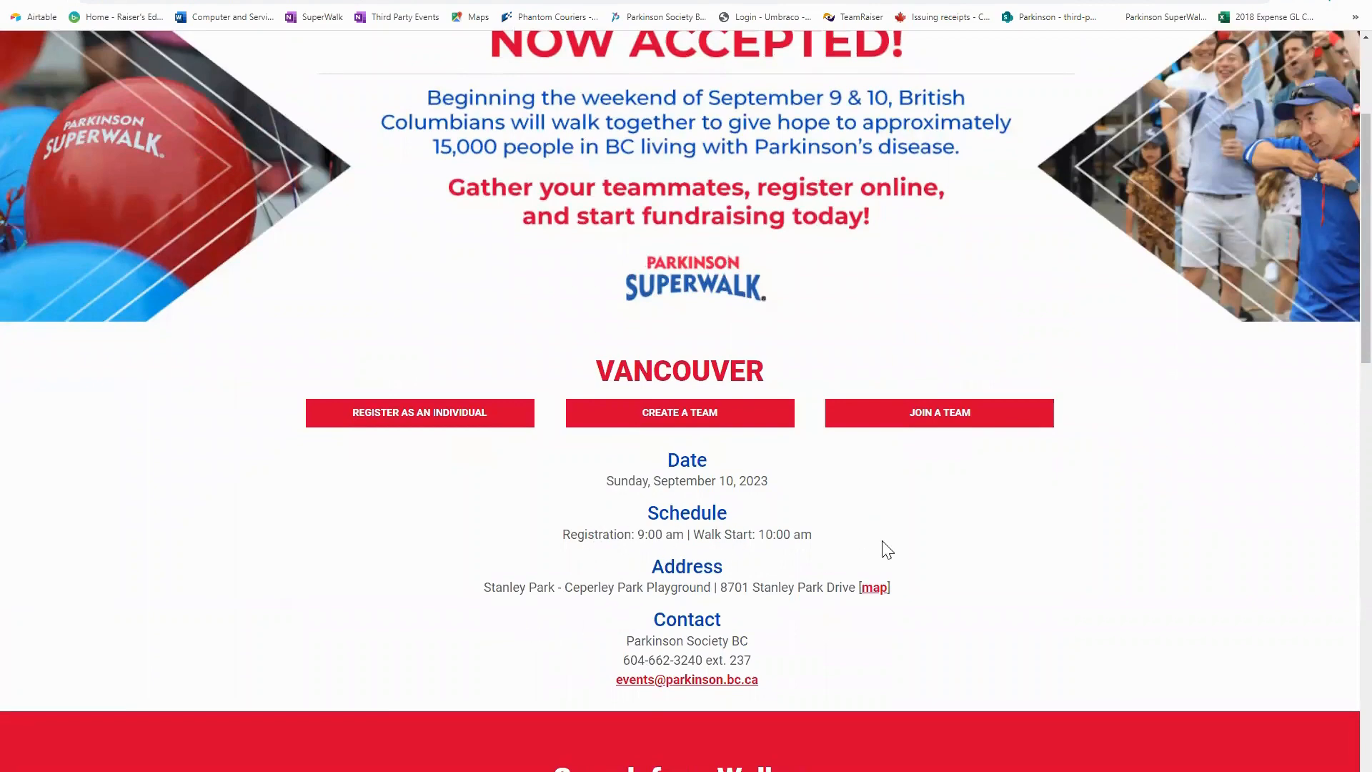
pyautogui.scroll(2, 837, 566)
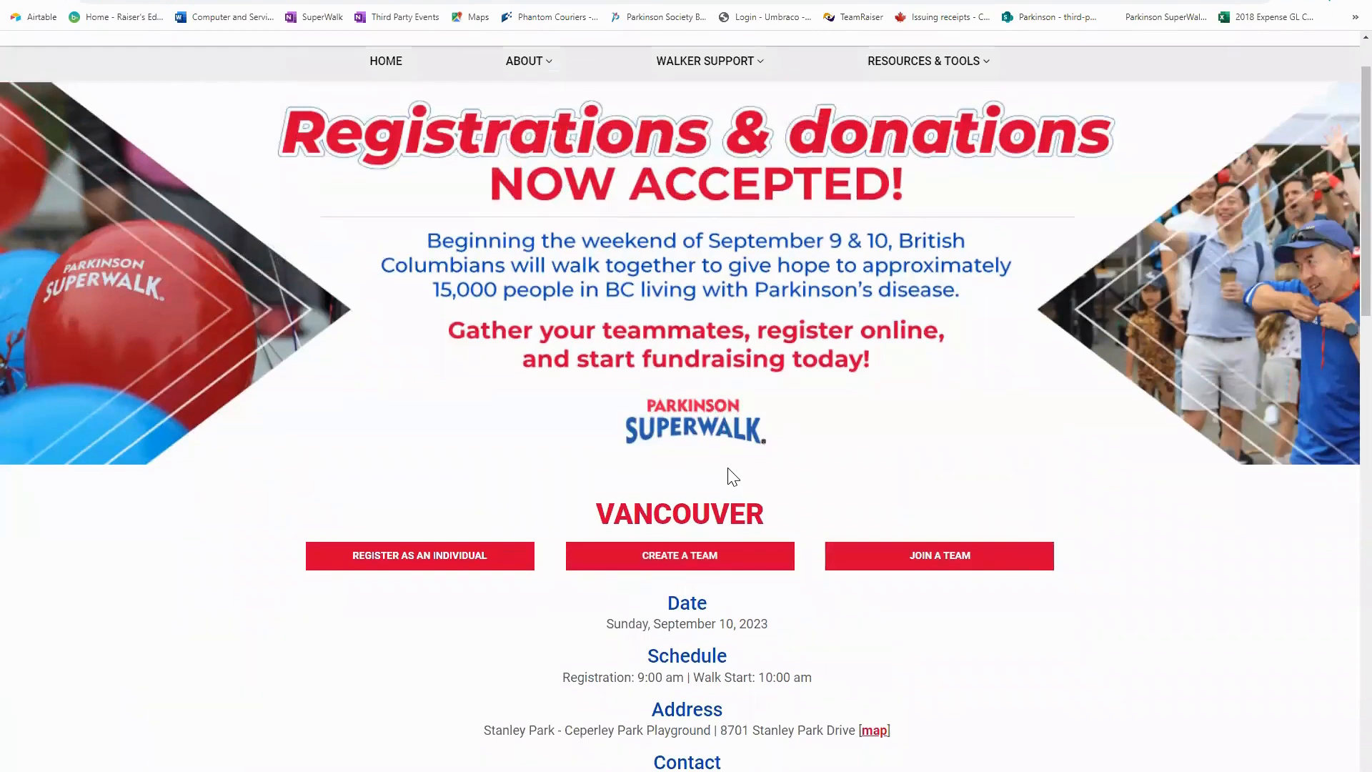
pyautogui.click(717, 561)
pyautogui.click(463, 534)
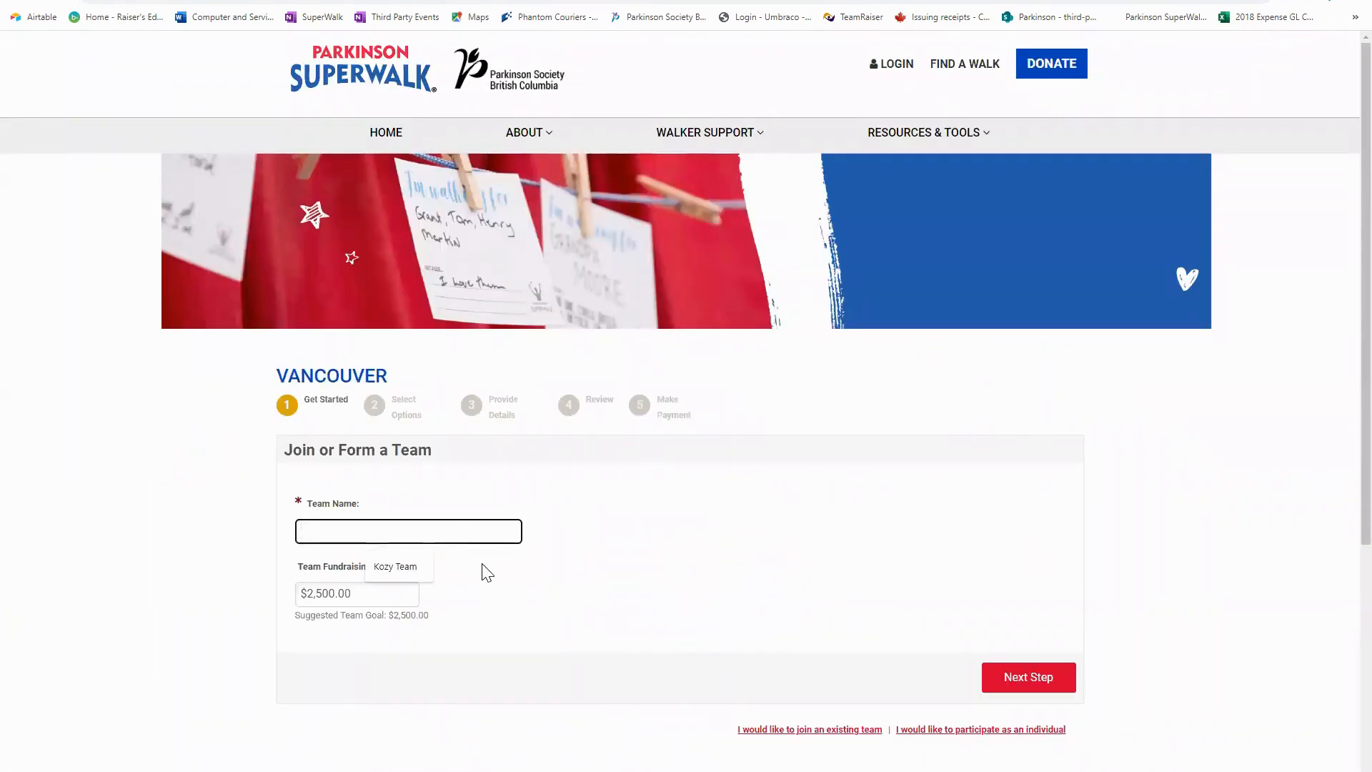
pyautogui.click(415, 563)
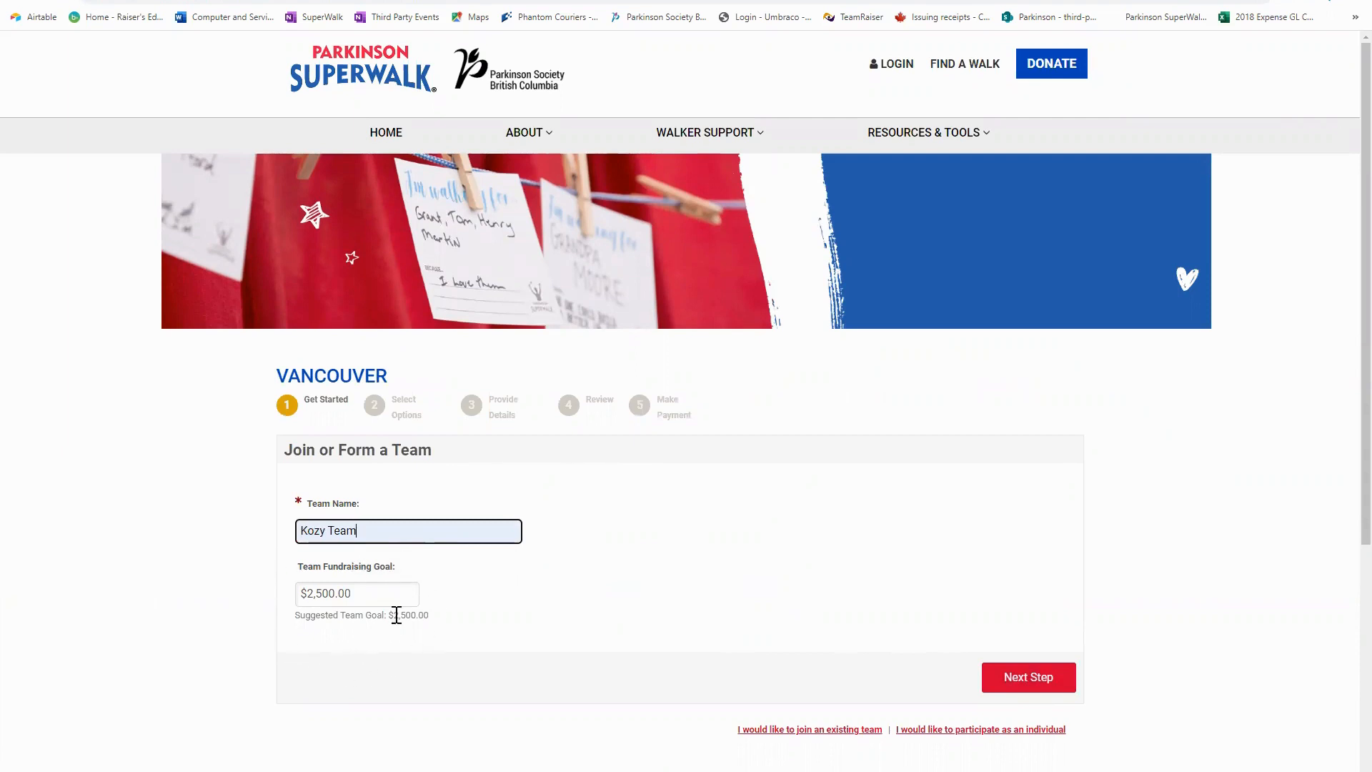
pyautogui.click(1048, 686)
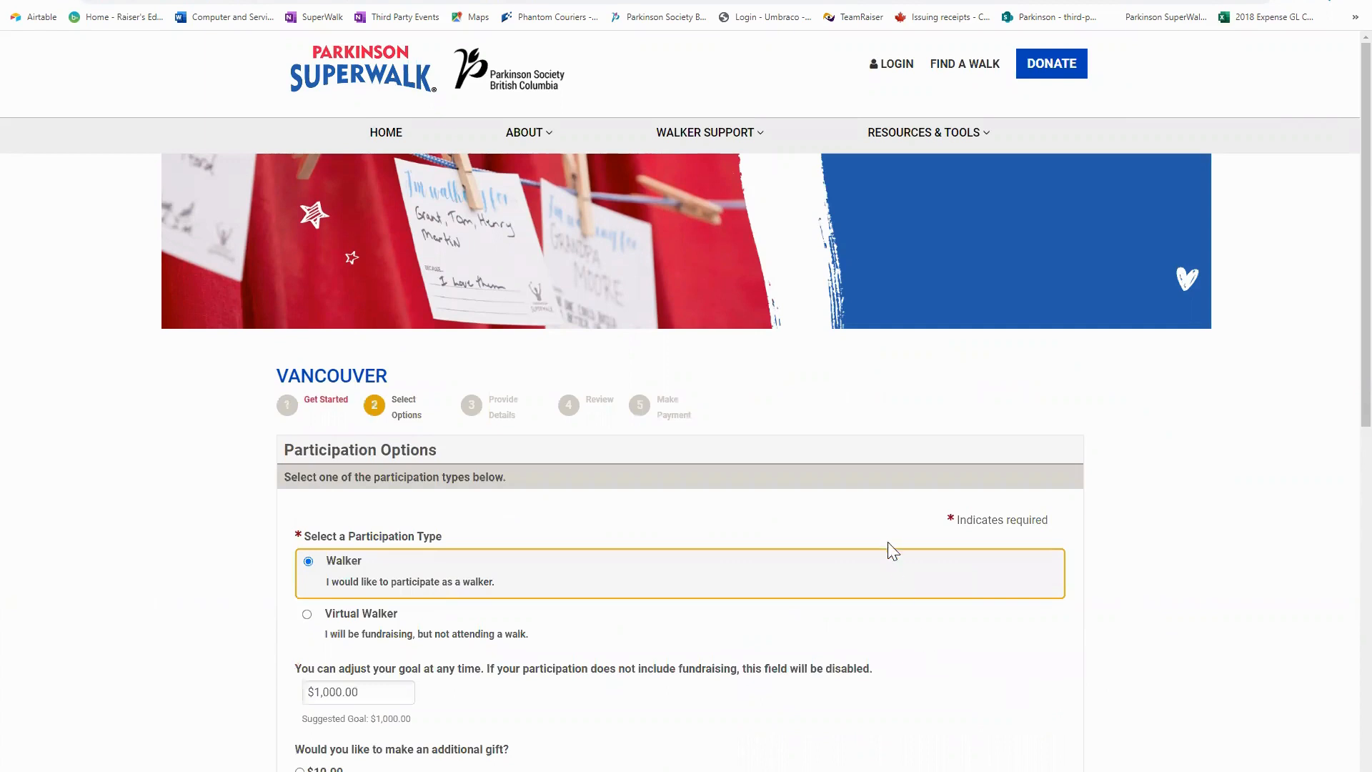
# Keep the Walker participation type and the $1,000.00 goal, select No Additional Gift, and continue to the login details.
pyautogui.scroll(-2, 888, 543)
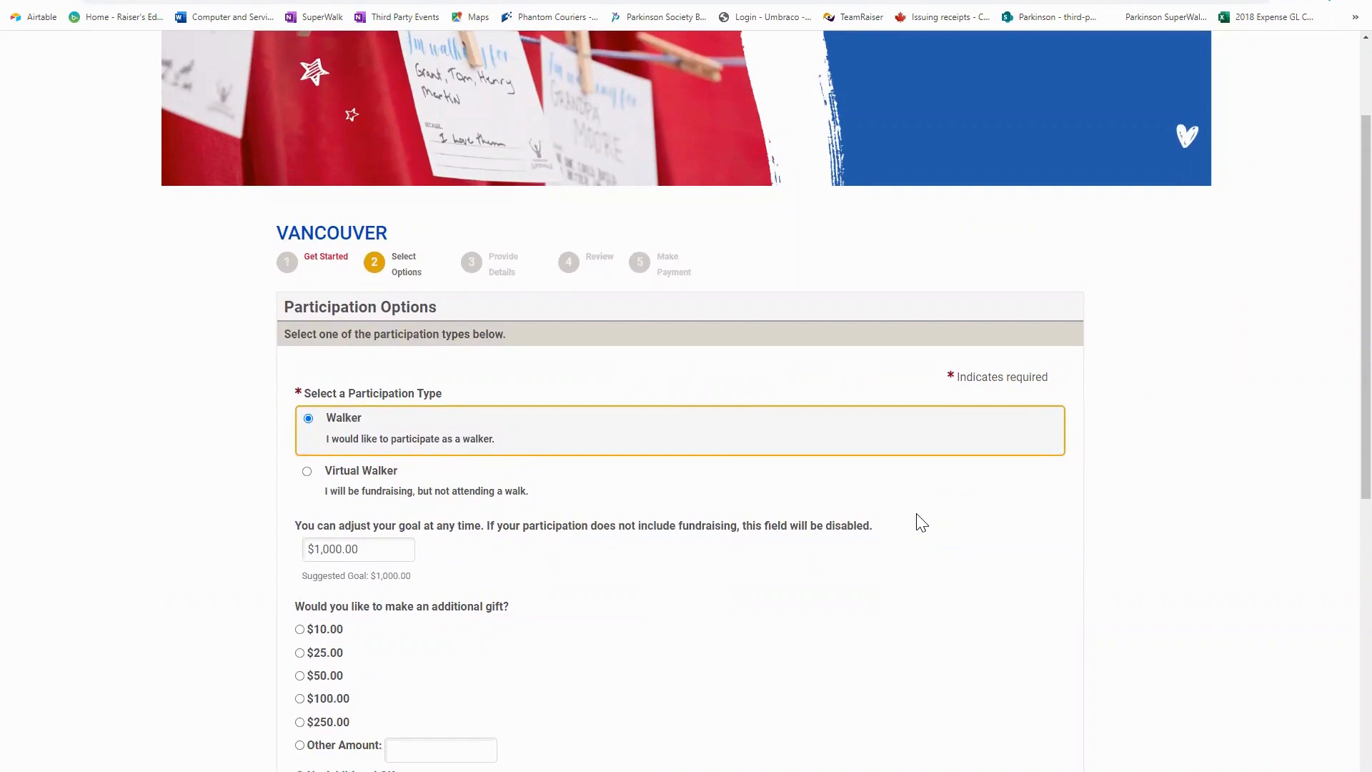
pyautogui.scroll(-2, 893, 510)
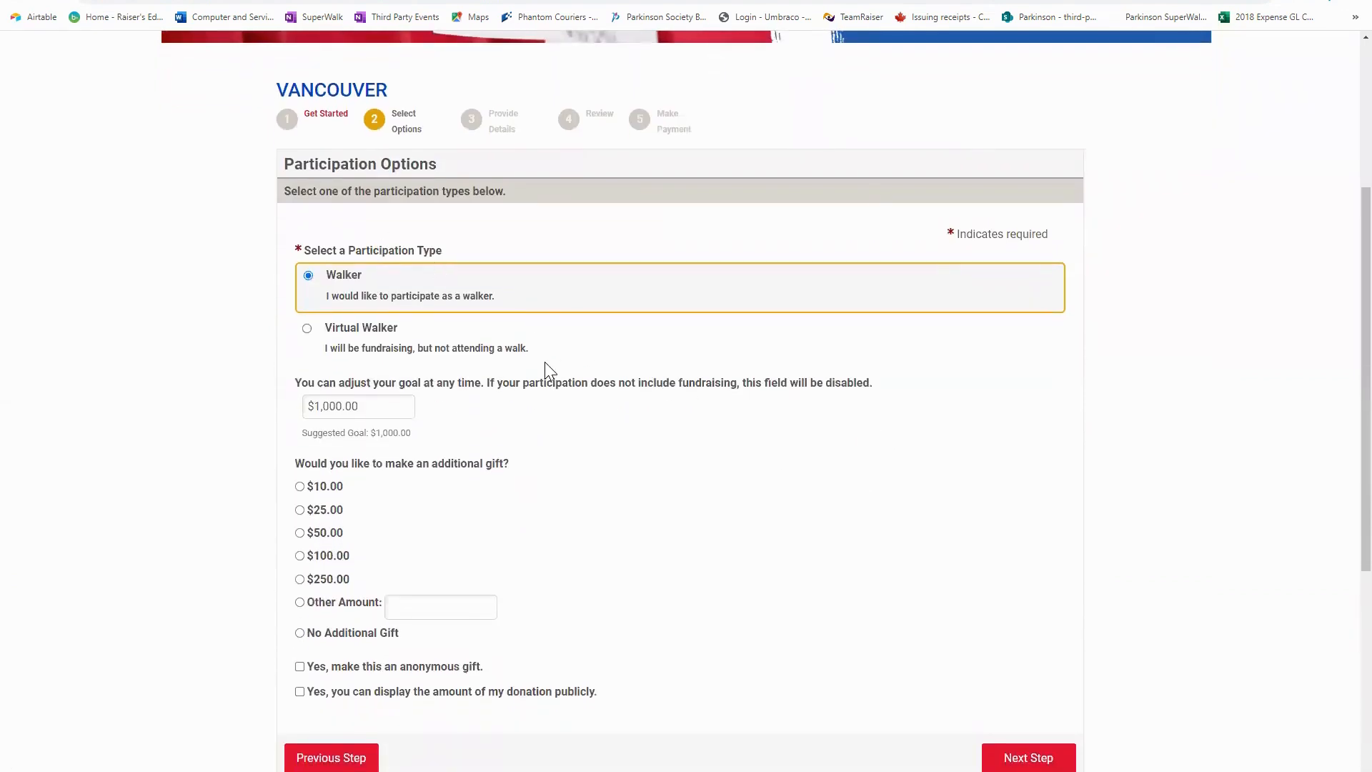
pyautogui.scroll(-1, 545, 362)
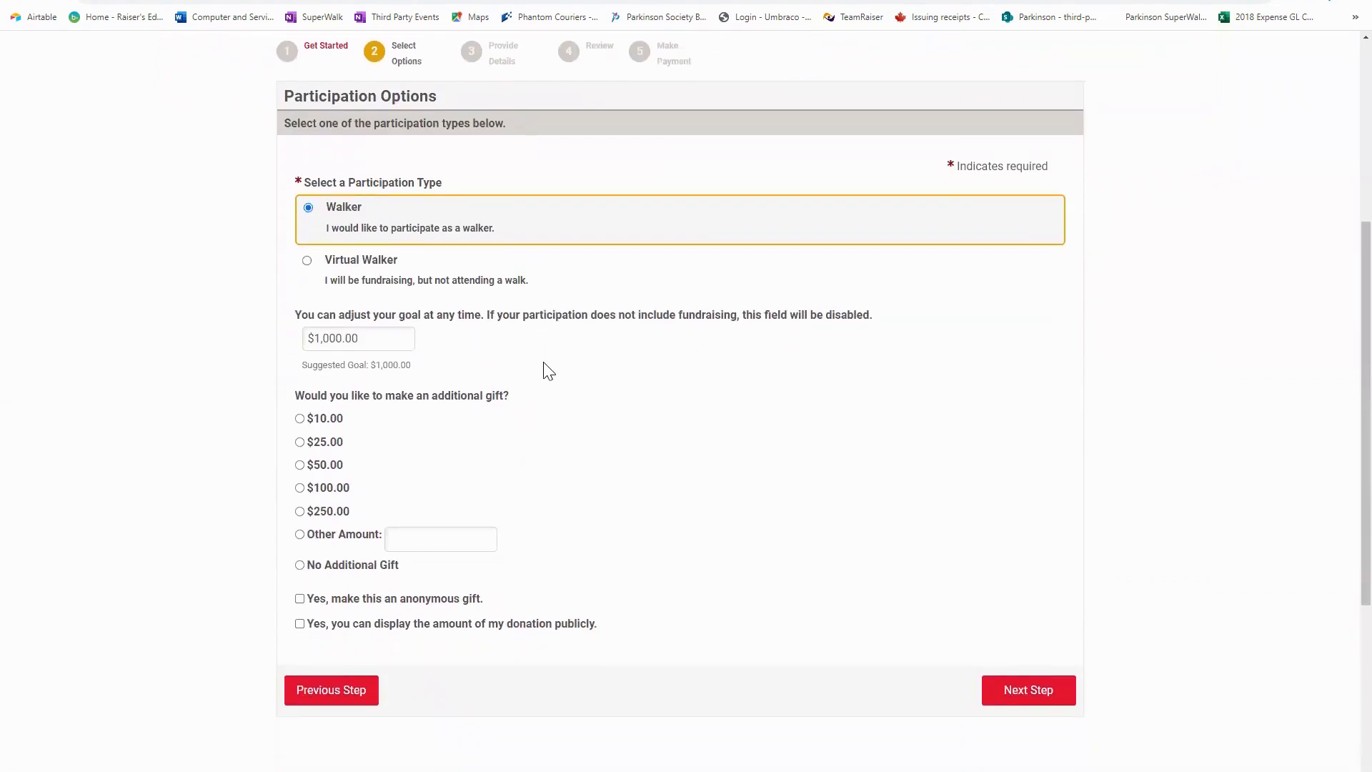
pyautogui.click(373, 335)
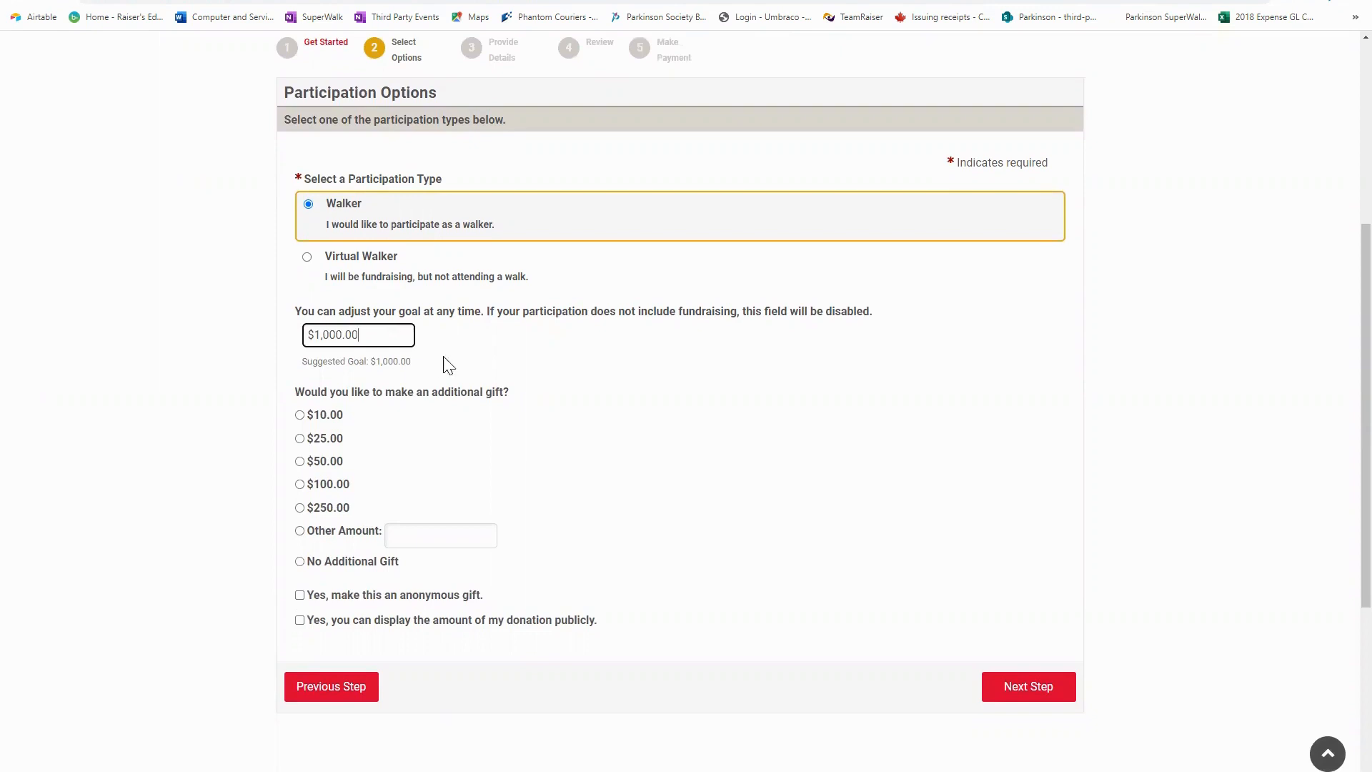
pyautogui.scroll(-1, 464, 371)
pyautogui.scroll(-1, 485, 384)
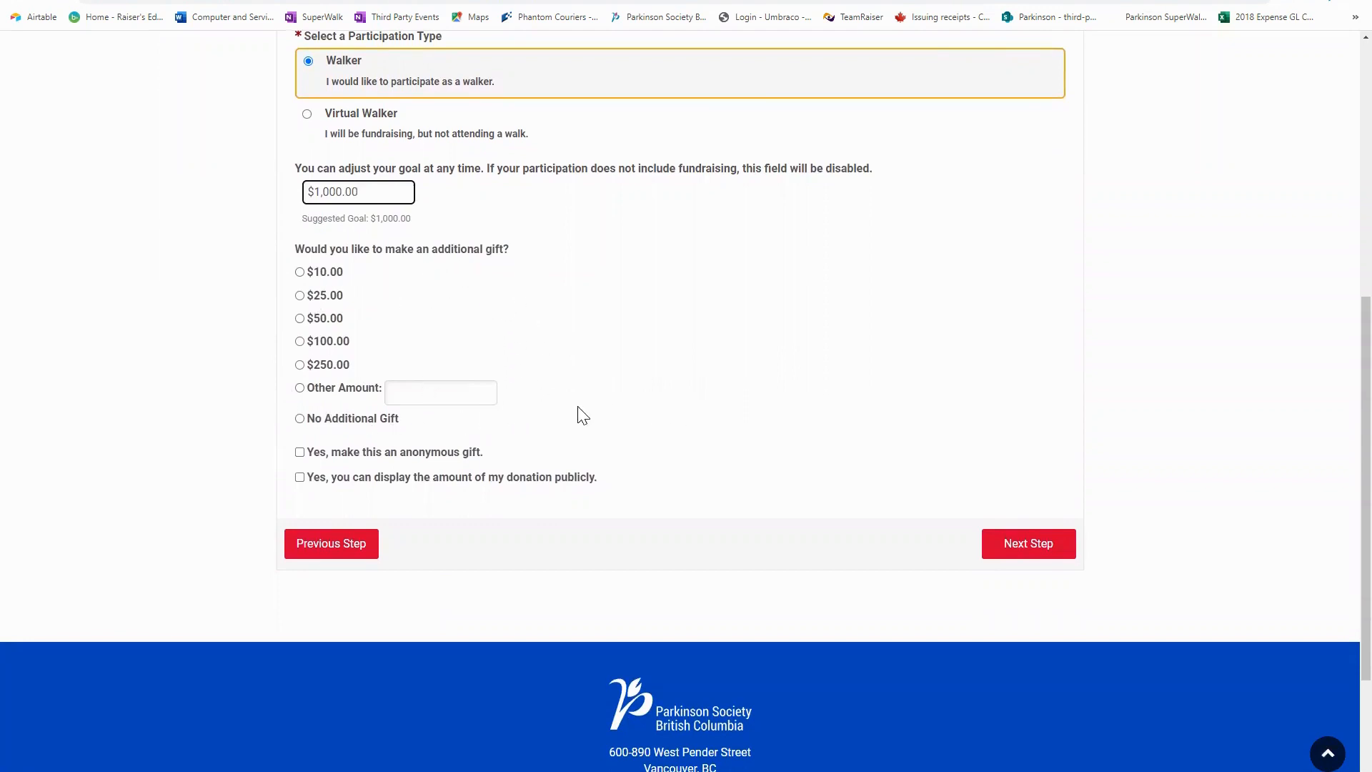
pyautogui.click(301, 420)
pyautogui.click(1025, 556)
# Clear the prefilled user name and password from the returning user login.
pyautogui.scroll(-2, 900, 543)
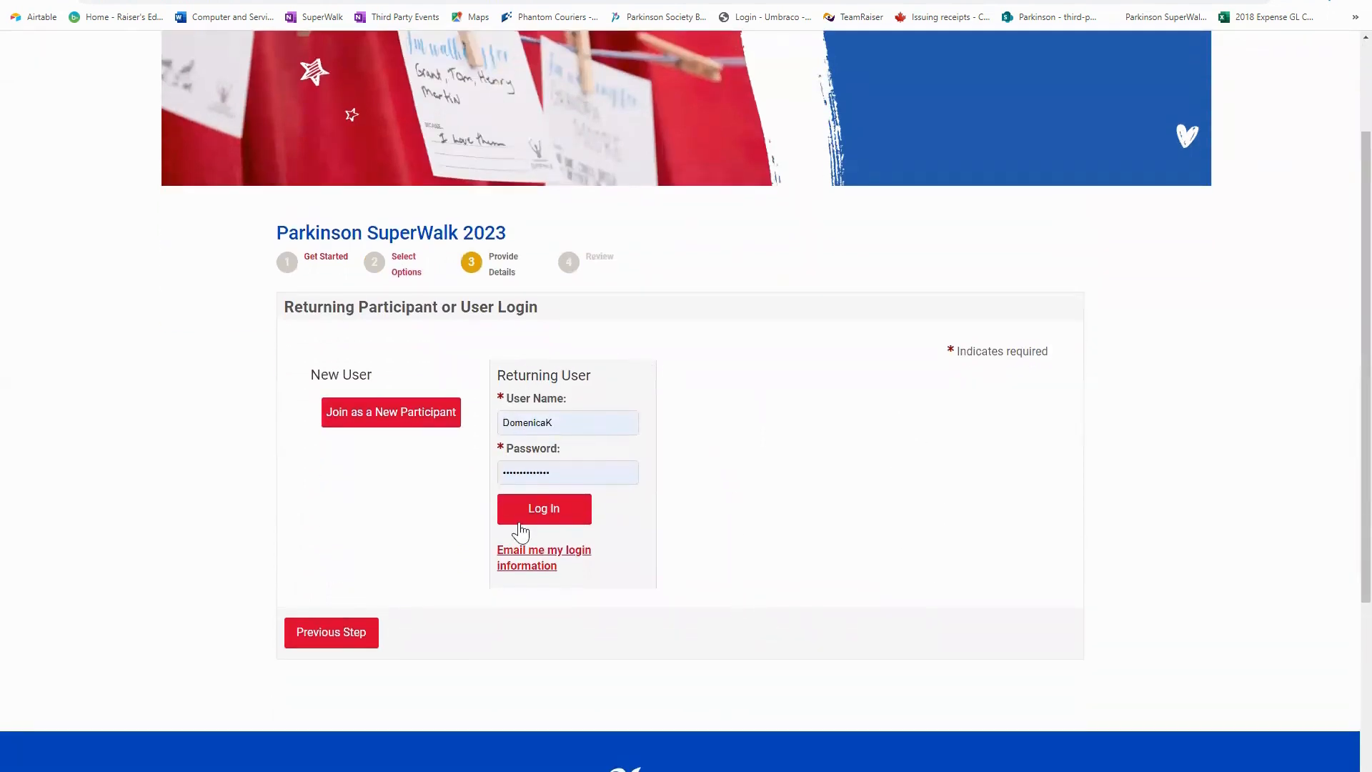
pyautogui.click(567, 432)
pyautogui.doubleClick(566, 428)
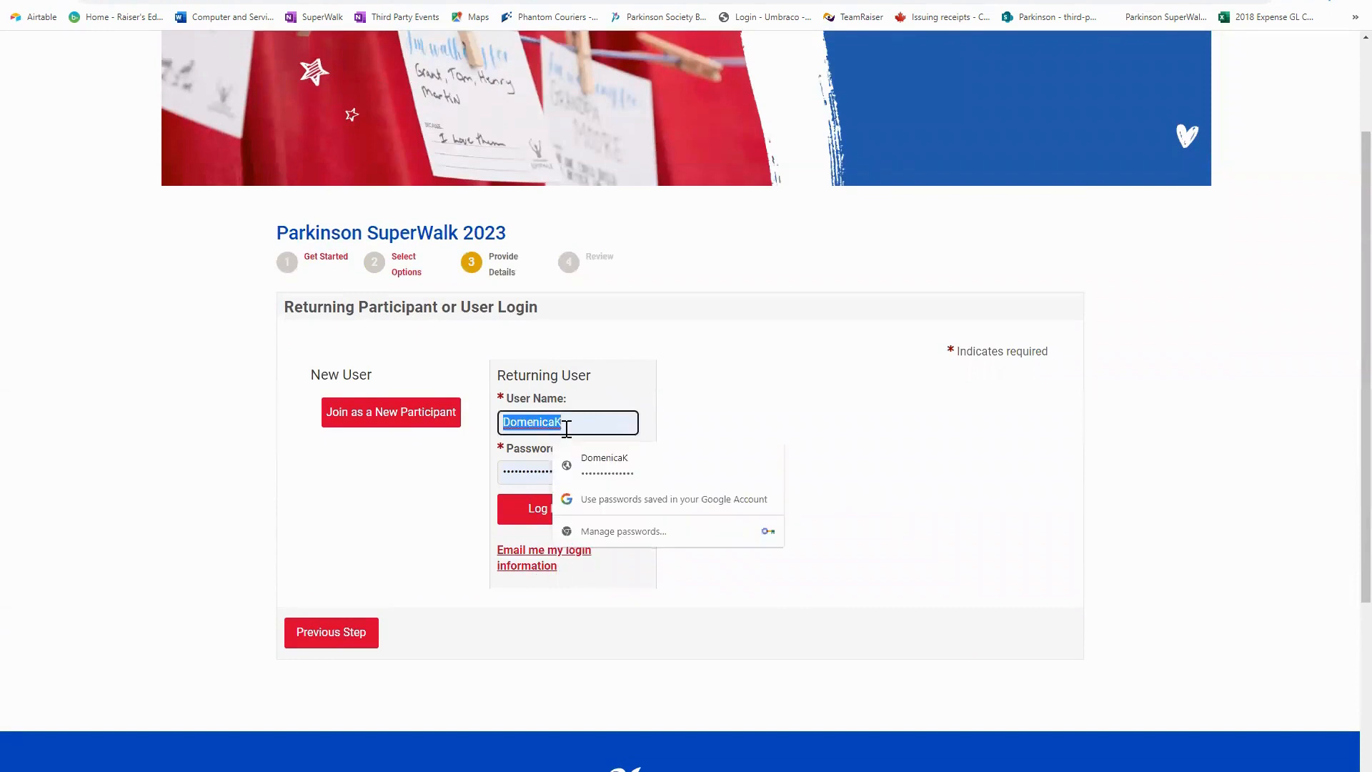
pyautogui.press('BackSpace')
pyautogui.click(567, 470)
pyautogui.doubleClick(566, 468)
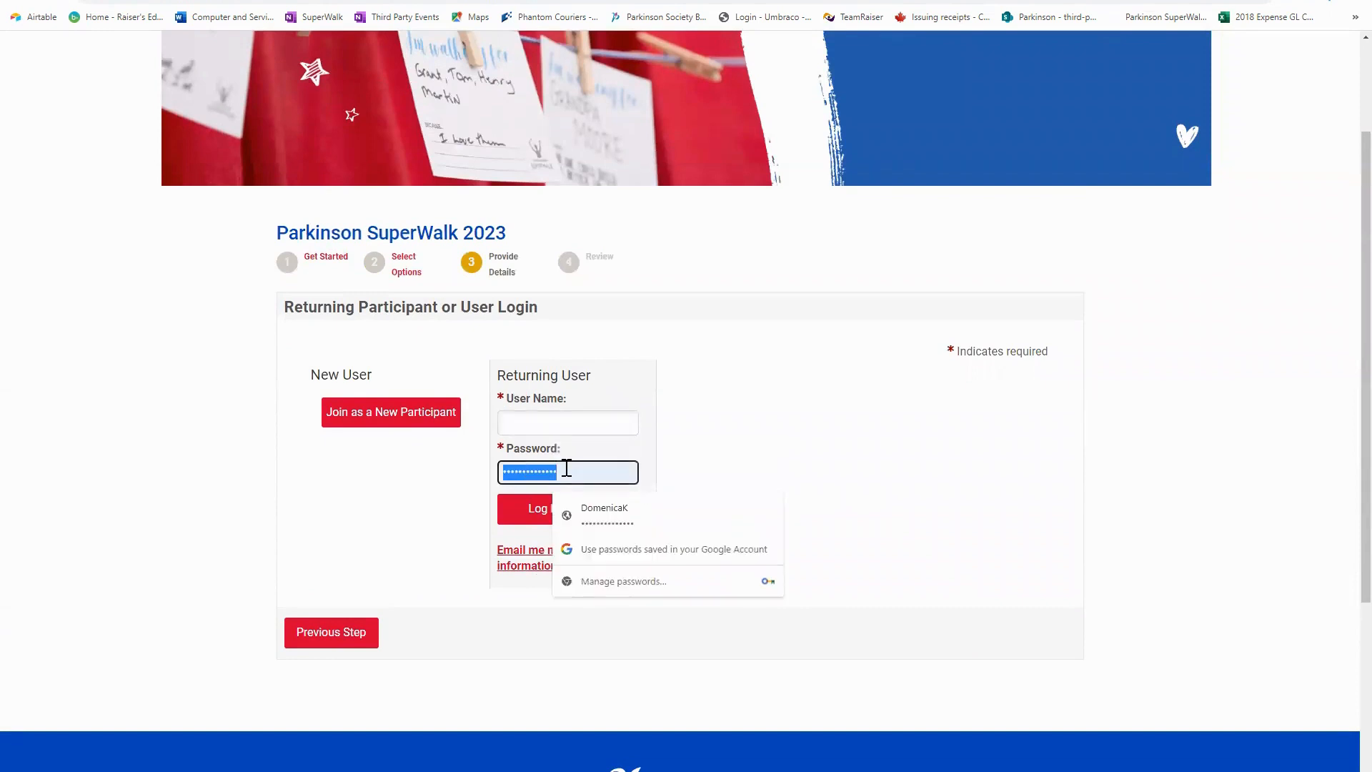
pyautogui.press('BackSpace')
# Log in as a returning user with the previously registered walker's user name and account password.
pyautogui.click(580, 420)
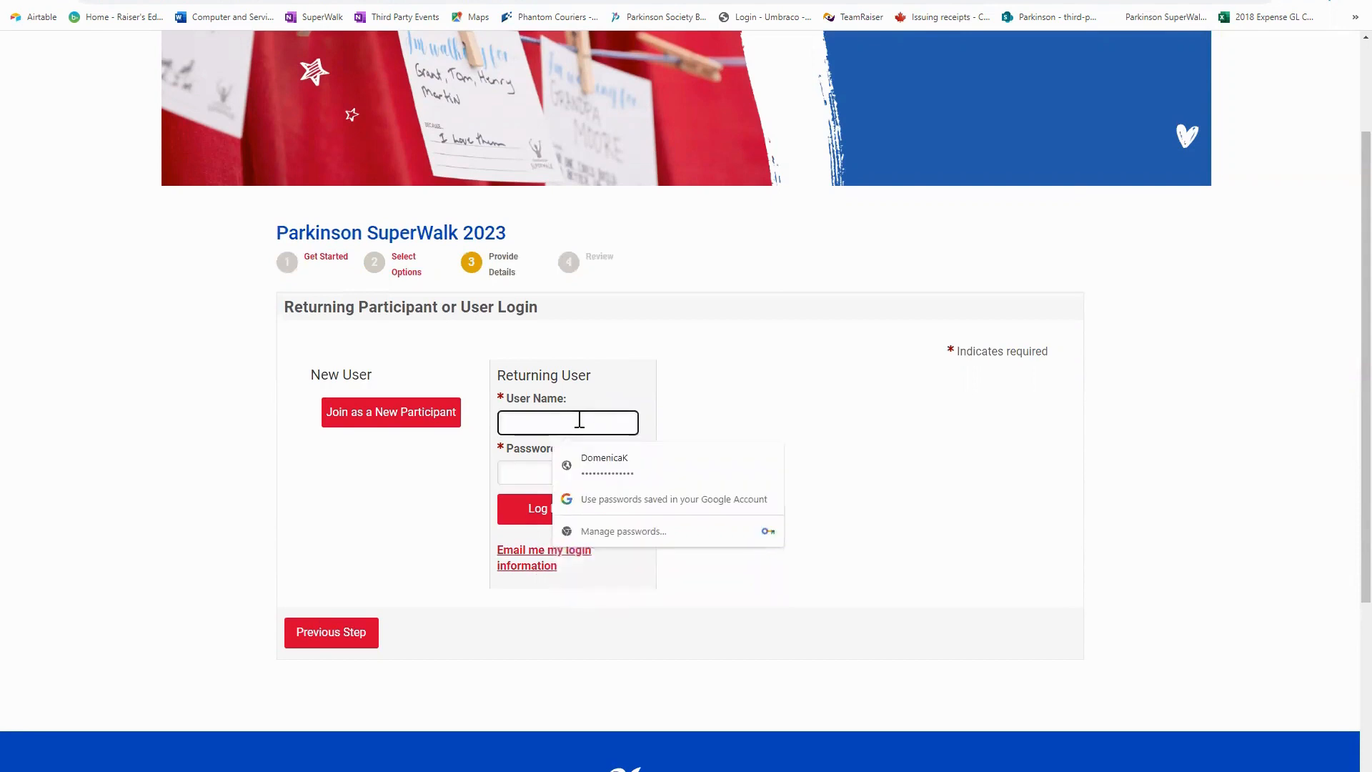
pyautogui.write('DKSW')
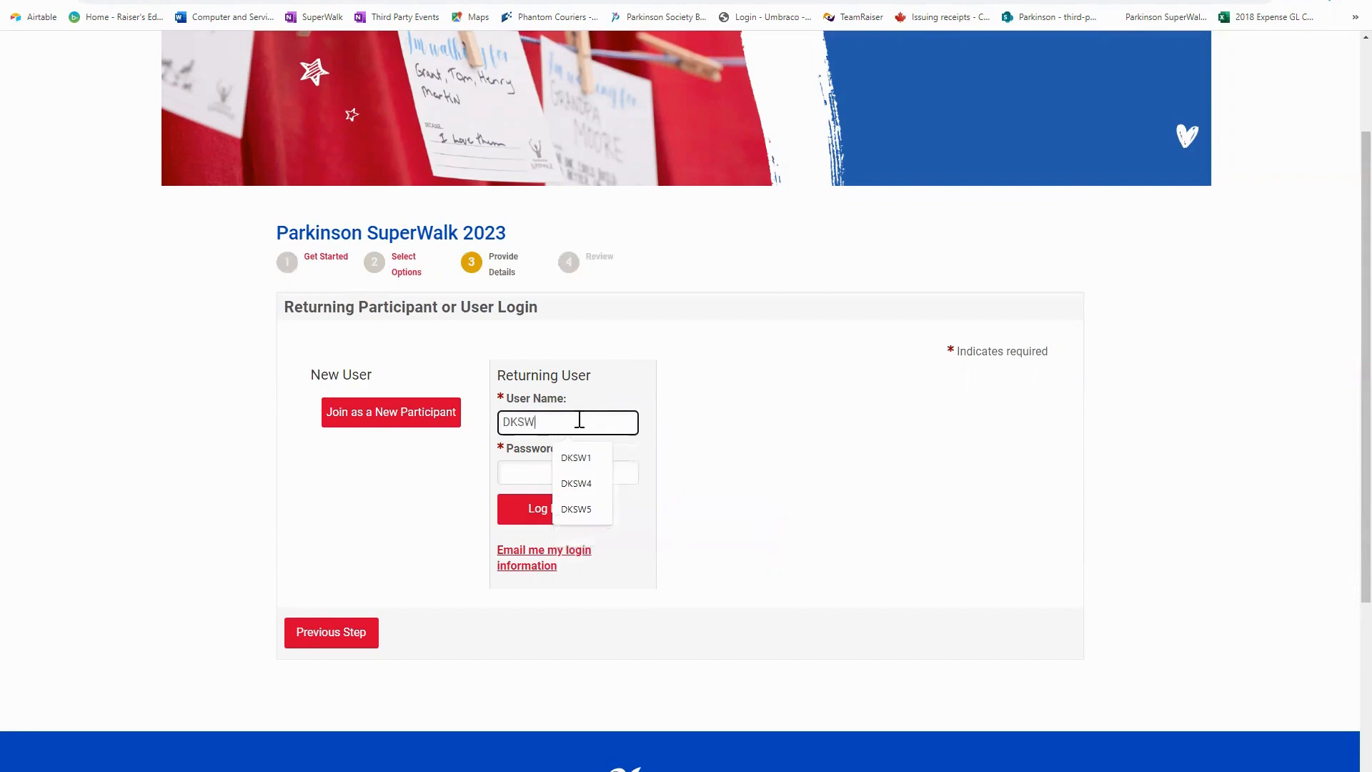
pyautogui.click(582, 509)
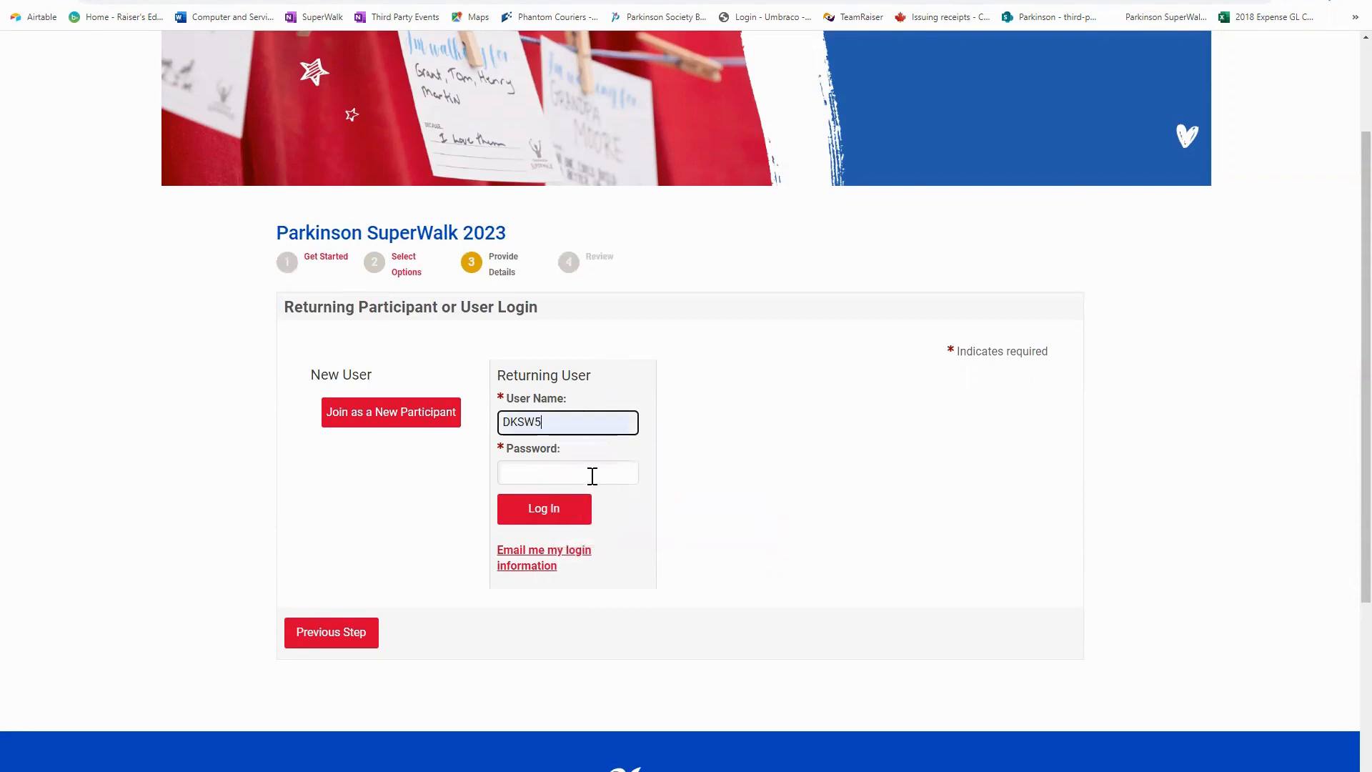
pyautogui.click(592, 476)
pyautogui.write('••••')
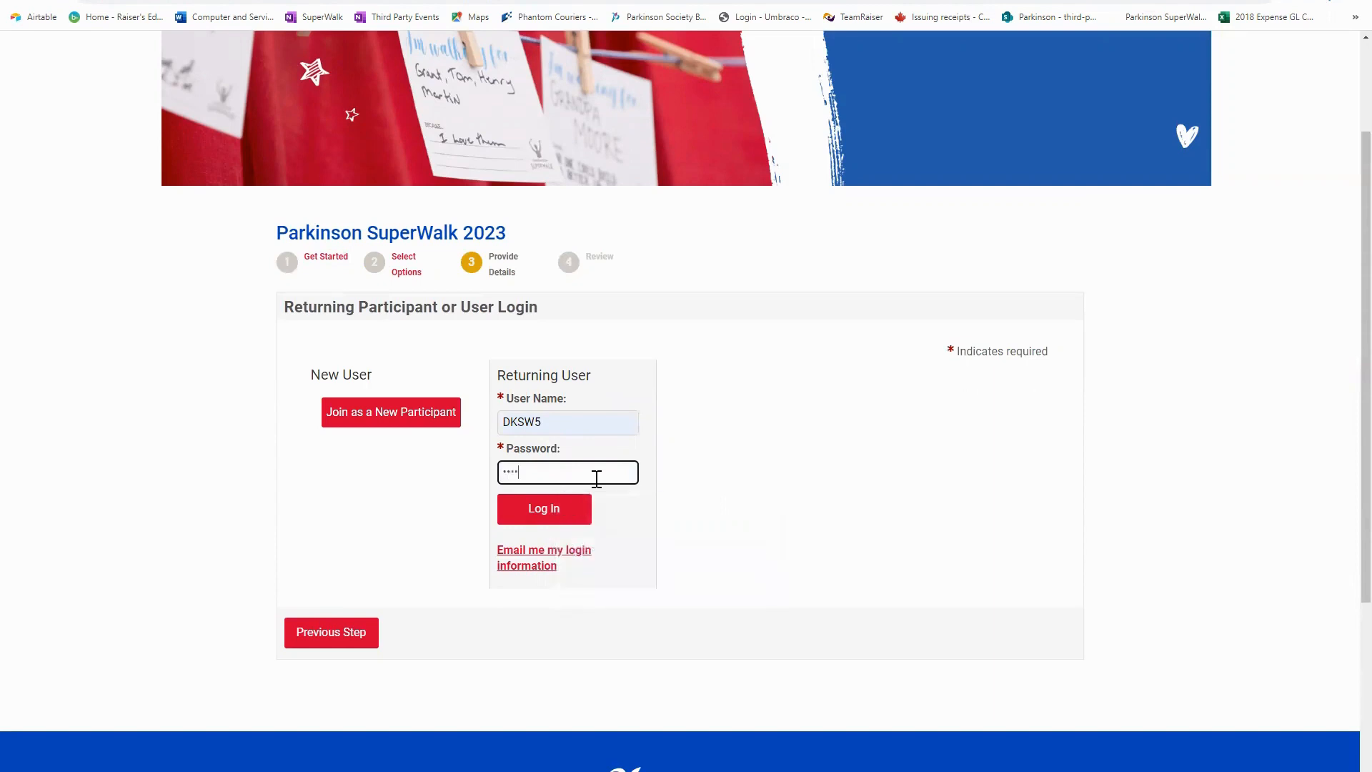
pyautogui.write('•')
pyautogui.click(563, 515)
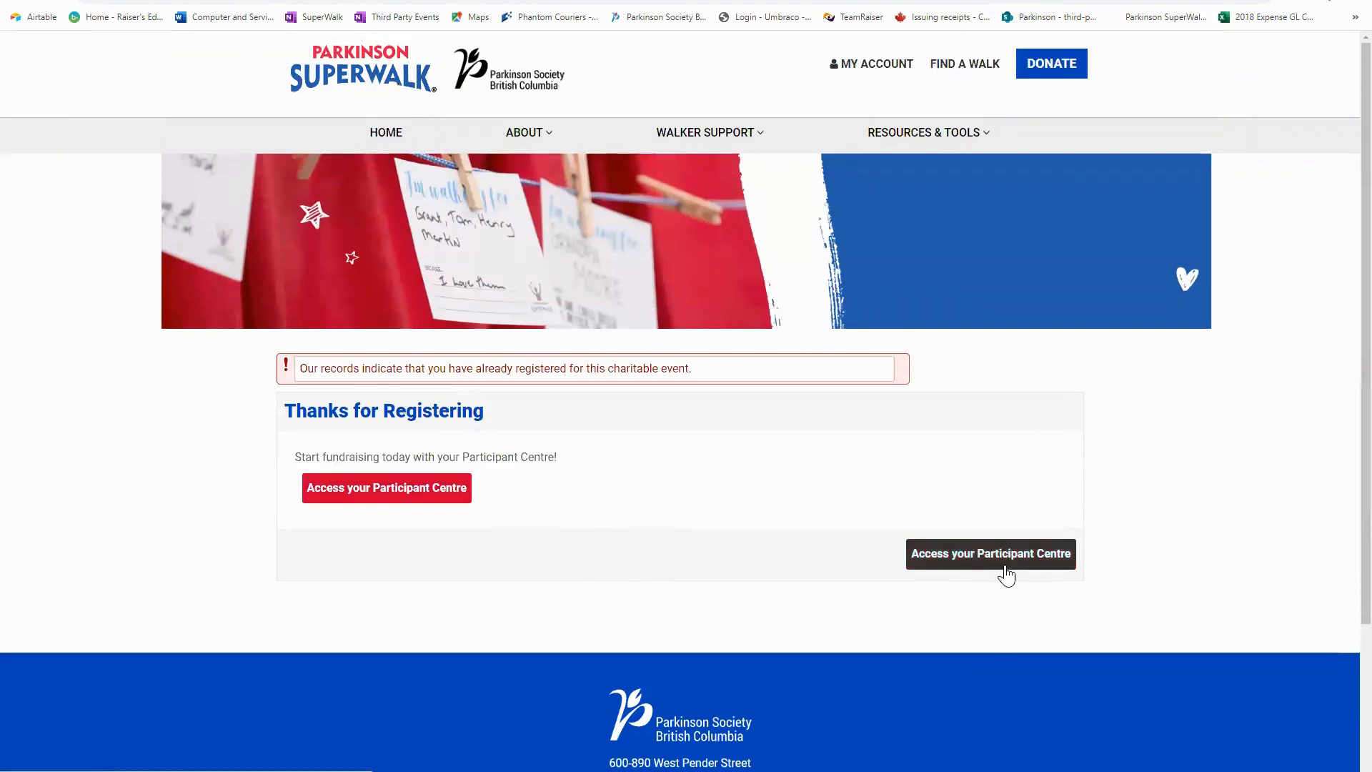
# Open the Participant Centre and examine its email feature, suggested tasks, fundraising progress, donations and personal page content.
pyautogui.click(1000, 561)
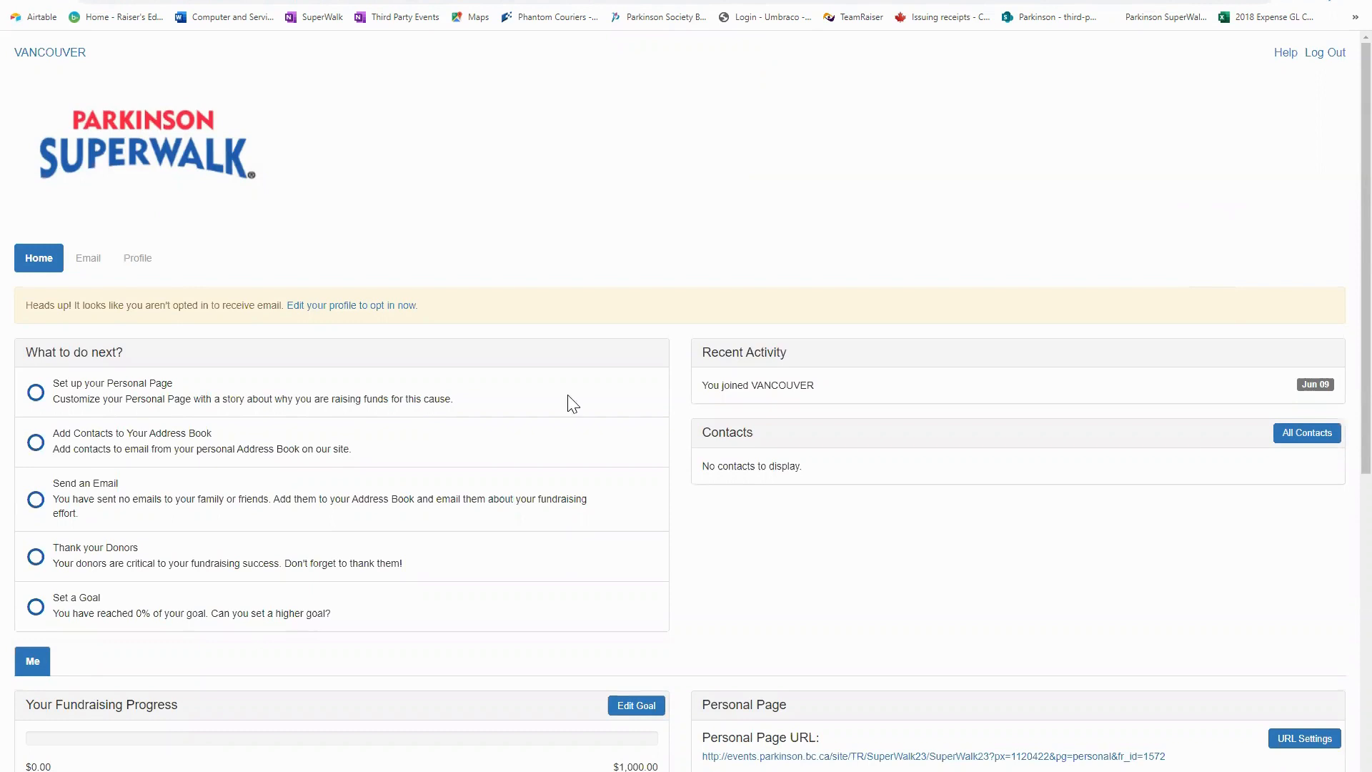
pyautogui.moveTo(78, 266)
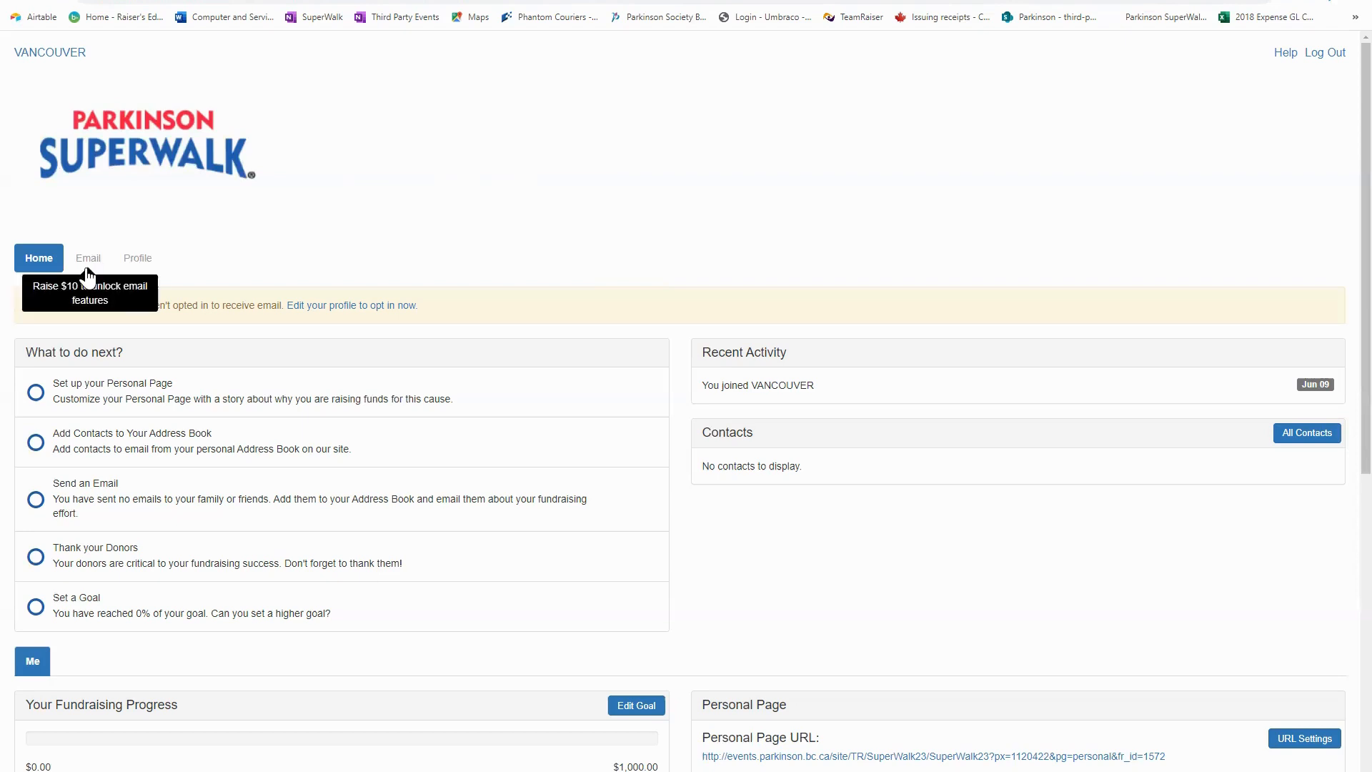
pyautogui.scroll(-2, 358, 411)
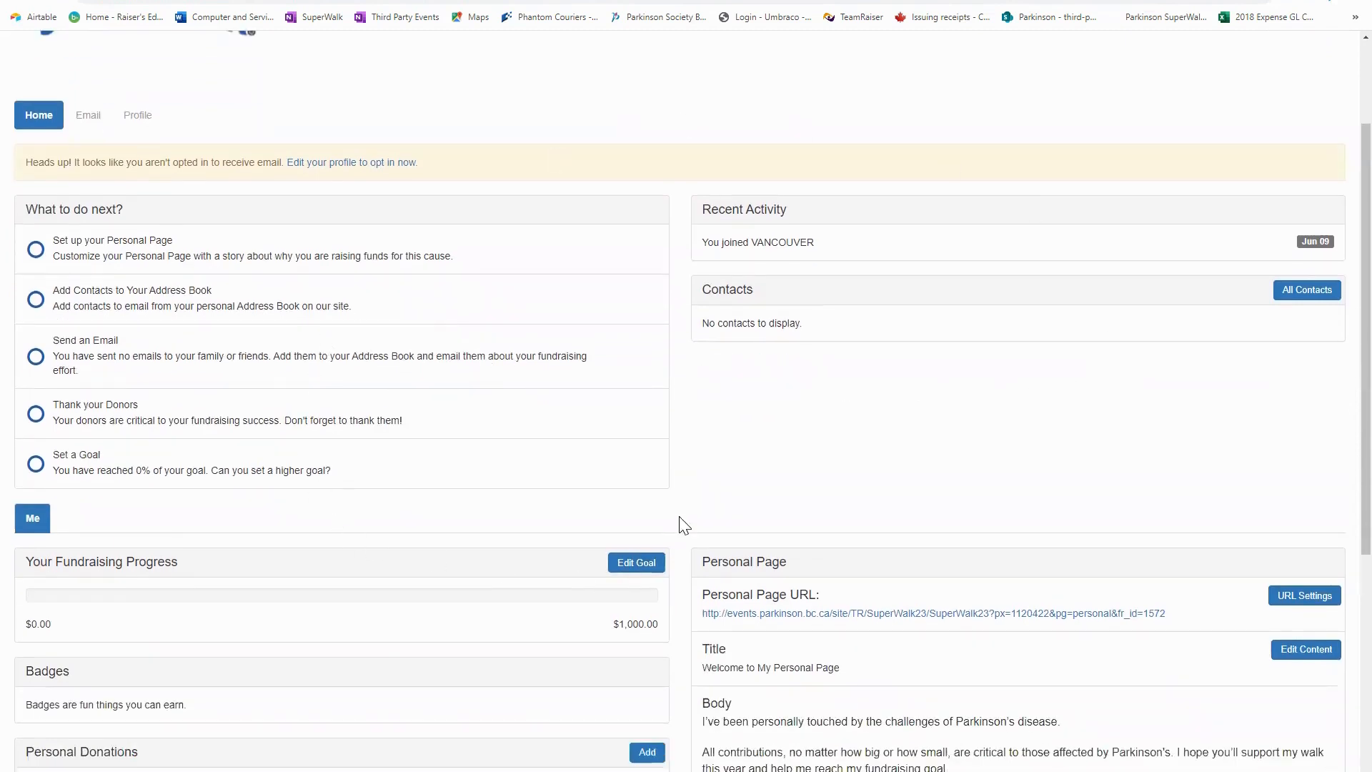
pyautogui.scroll(2, 684, 525)
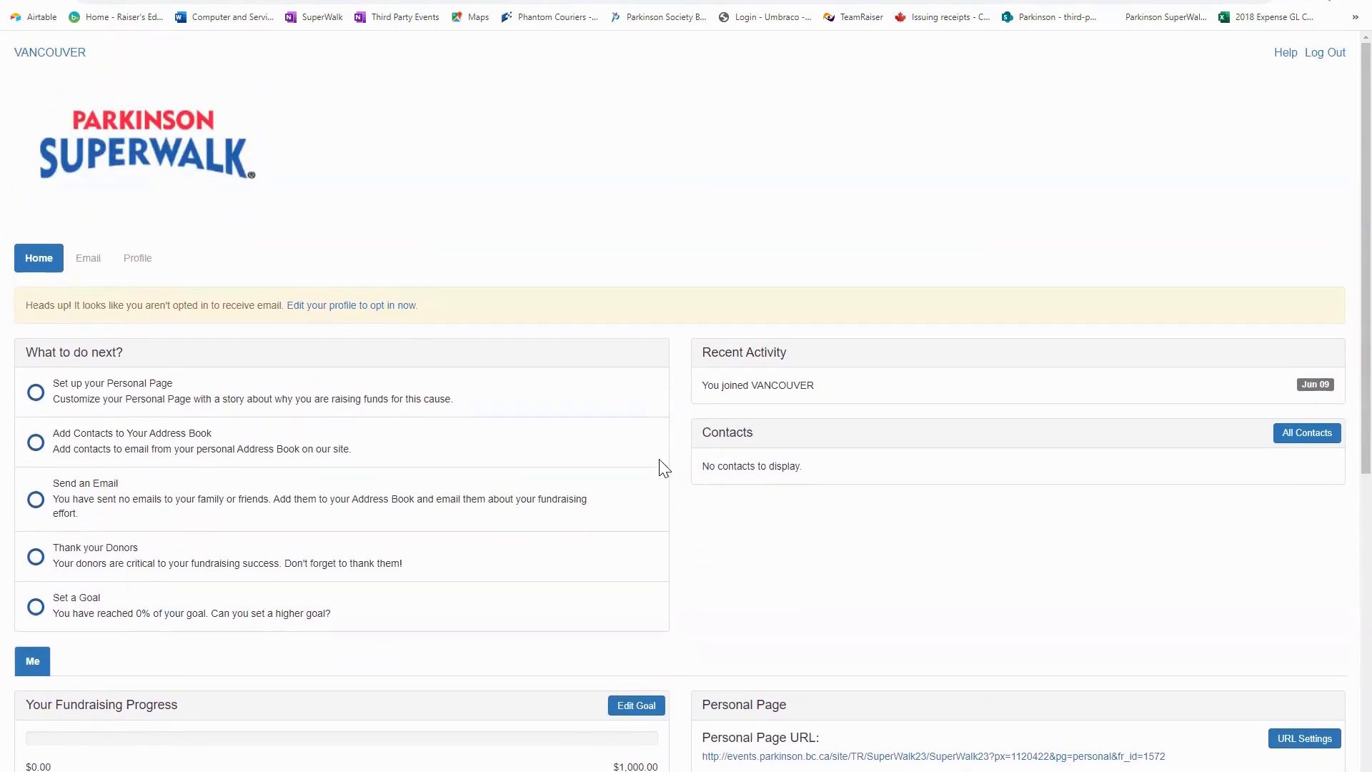
pyautogui.scroll(-2, 489, 346)
pyautogui.scroll(-2, 489, 346)
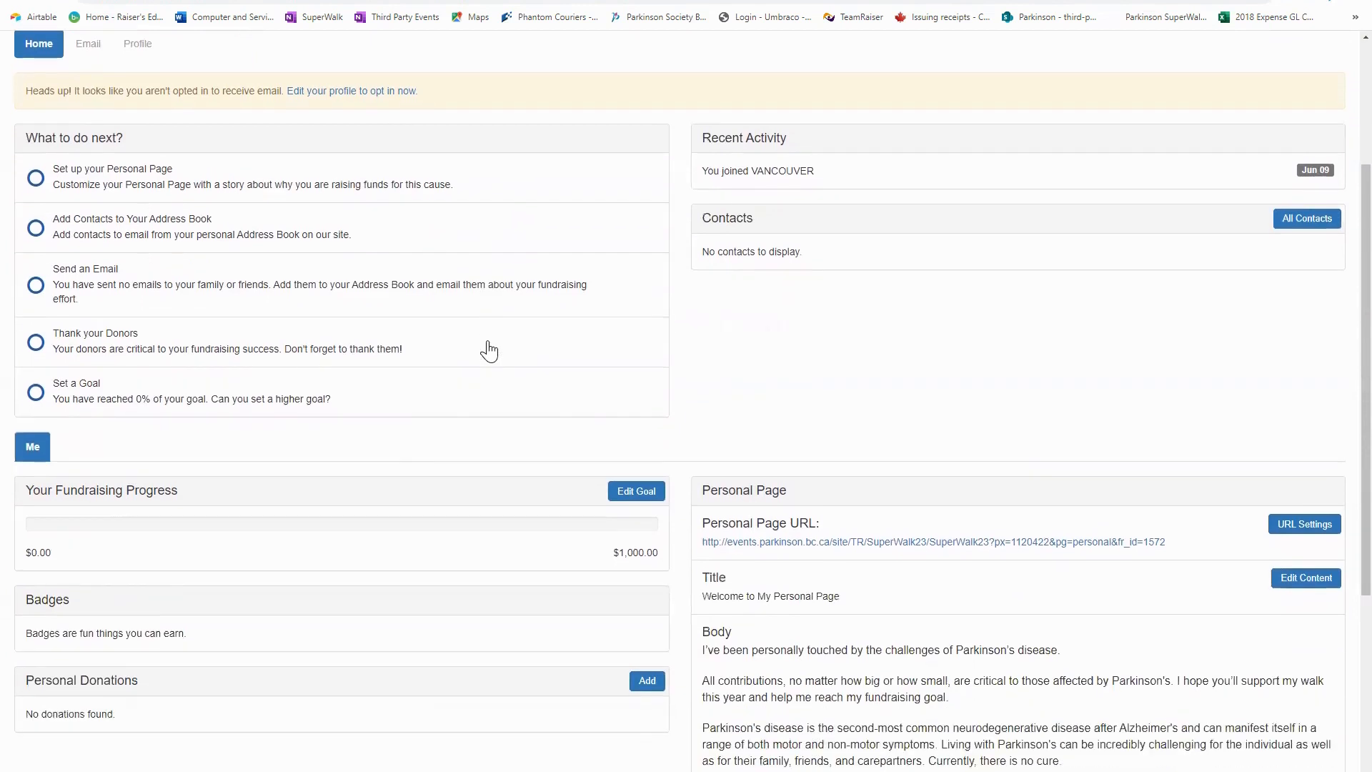
pyautogui.scroll(-1, 492, 348)
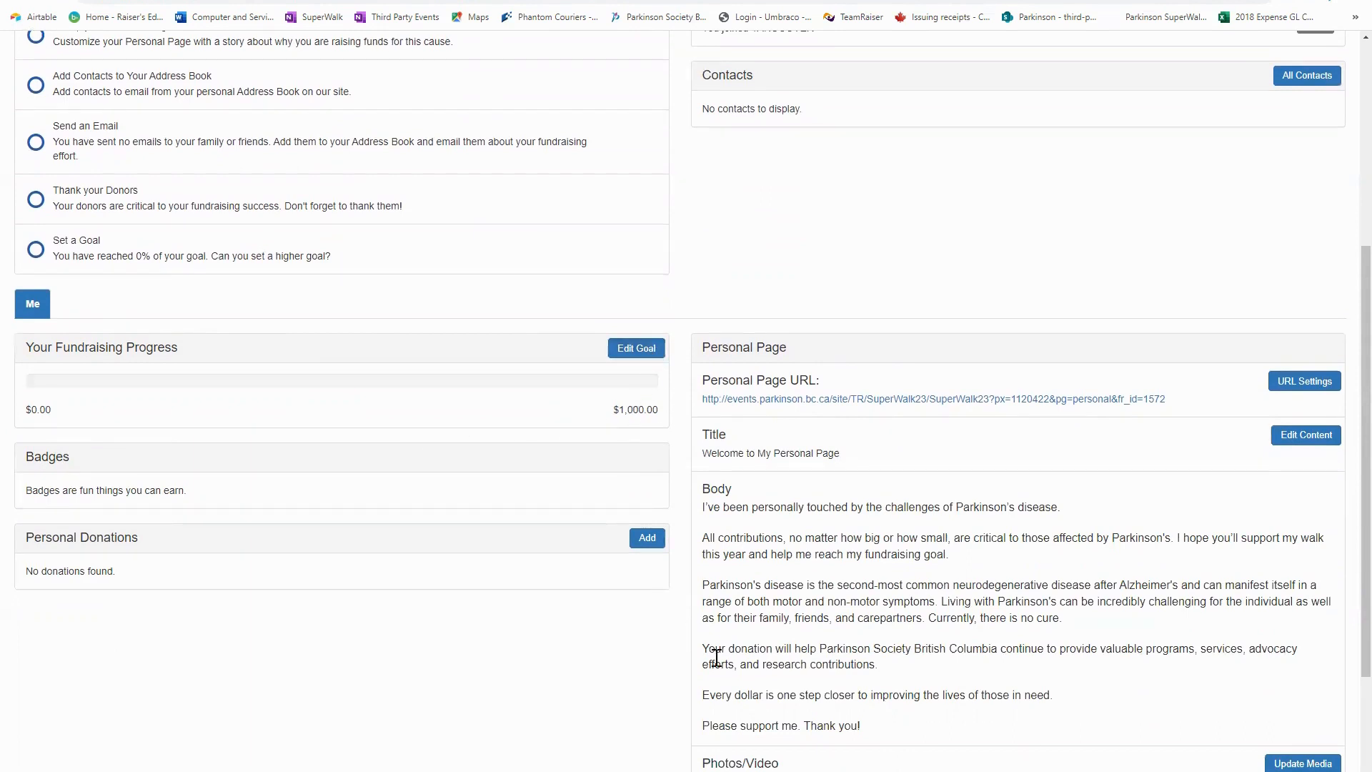
pyautogui.scroll(-2, 910, 525)
pyautogui.scroll(-1, 909, 525)
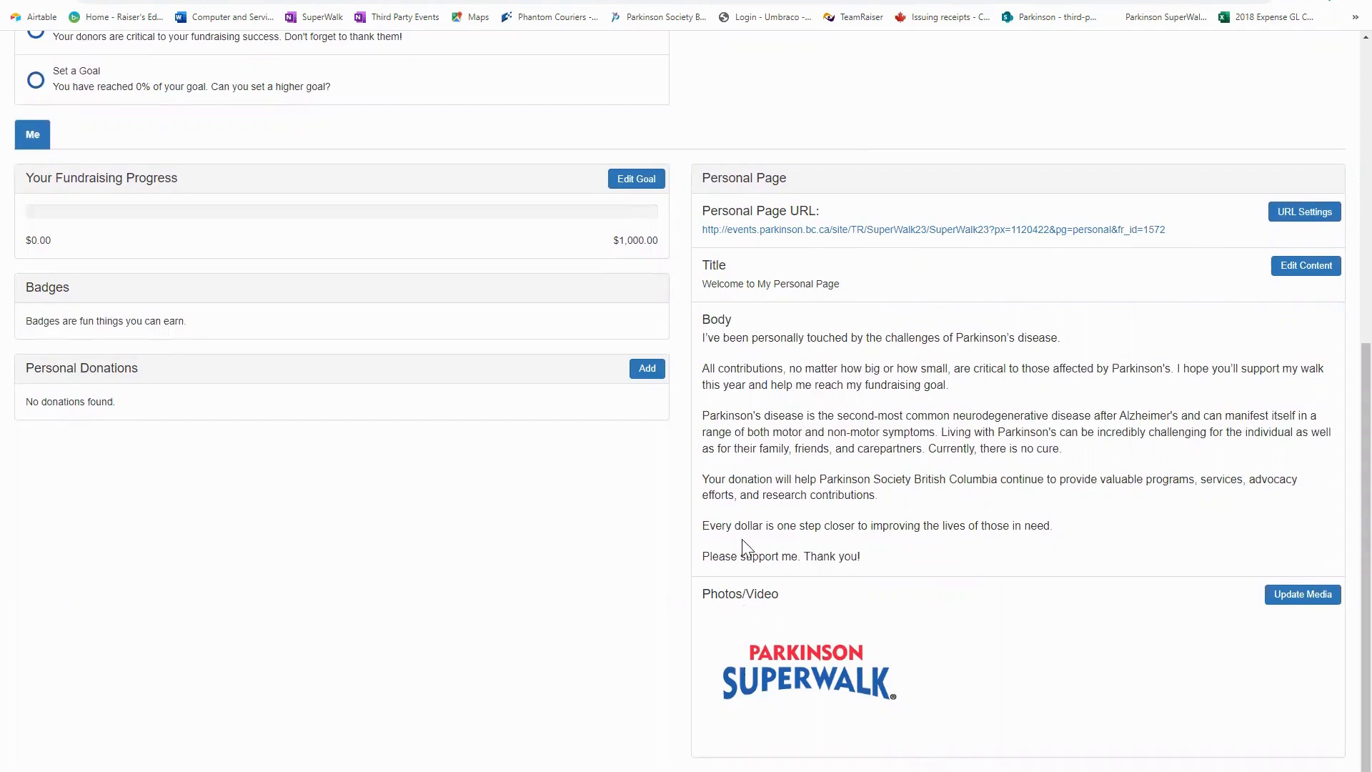
pyautogui.scroll(8, 742, 535)
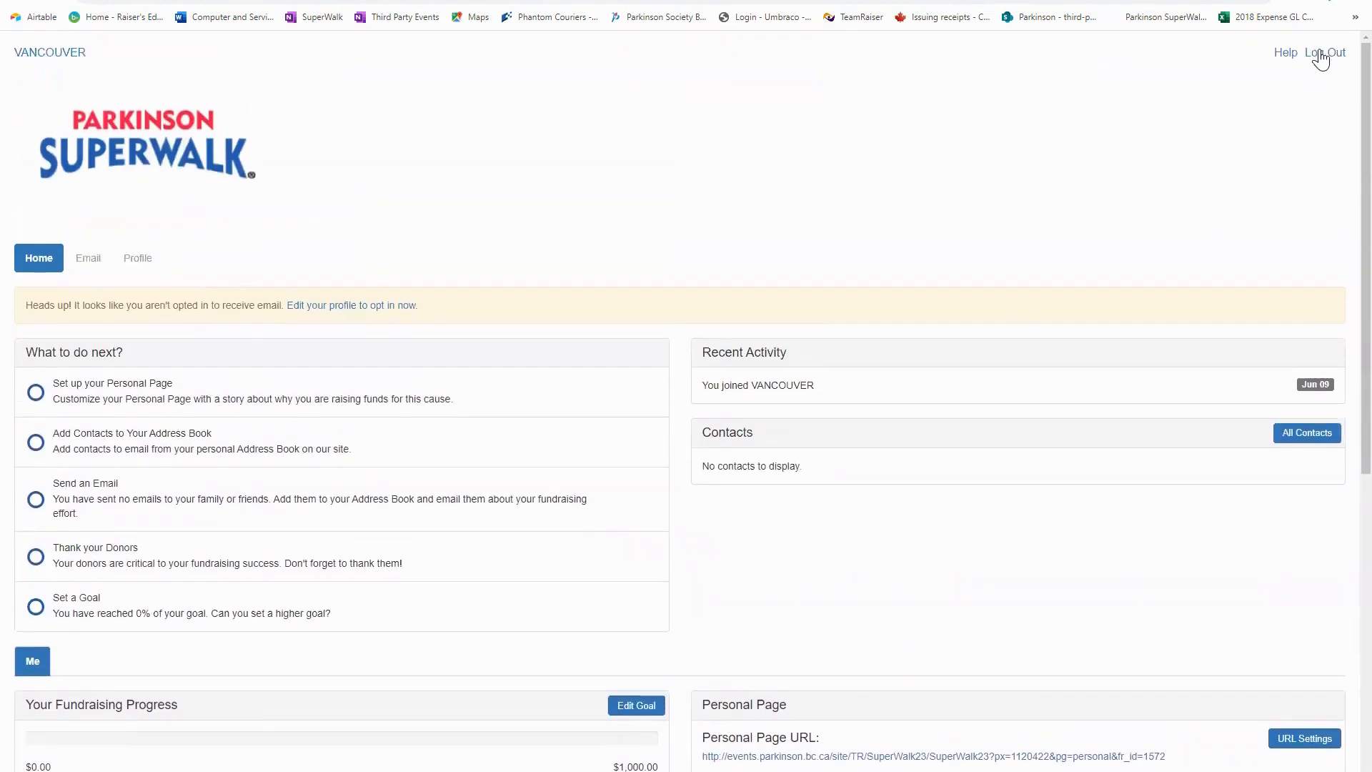
# Log out of the Participant Centre and return to the Vancouver walk's event page through a new registration.
pyautogui.click(1307, 63)
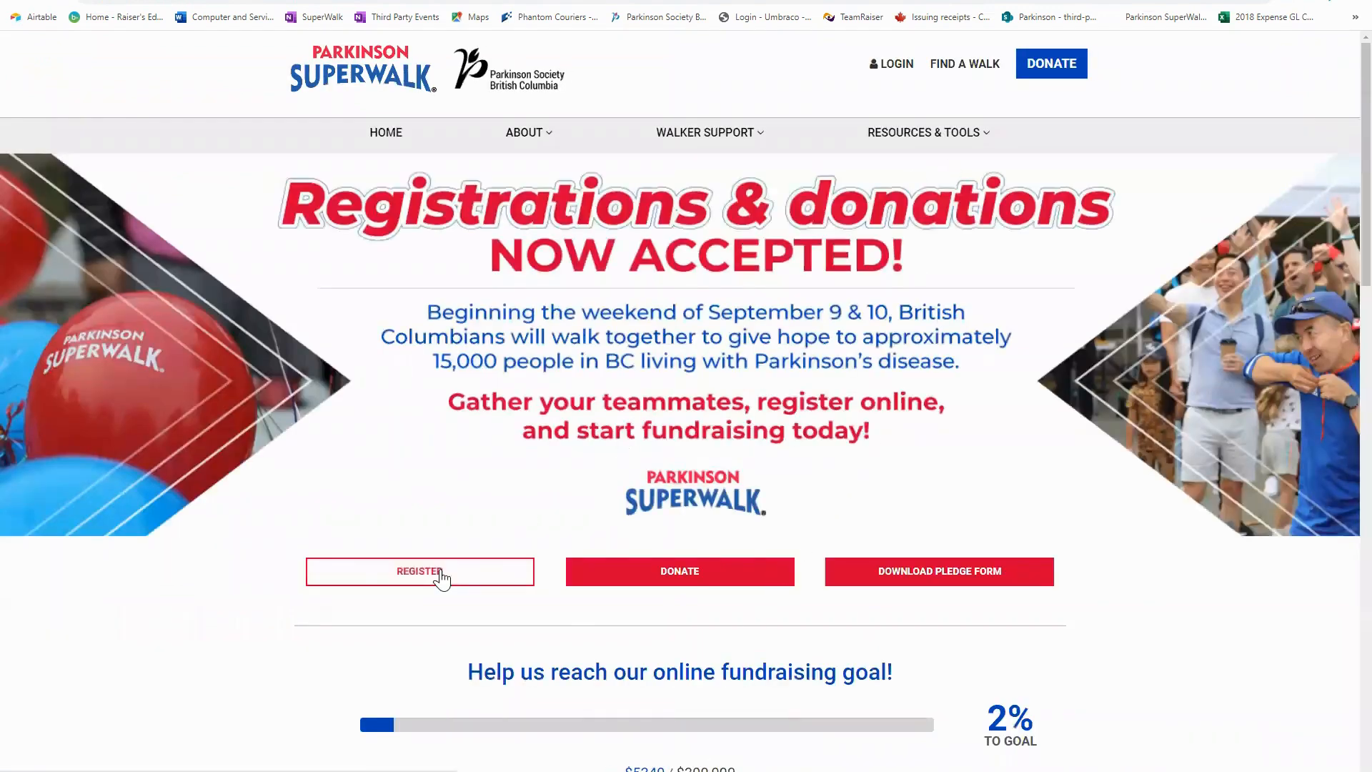
pyautogui.click(400, 571)
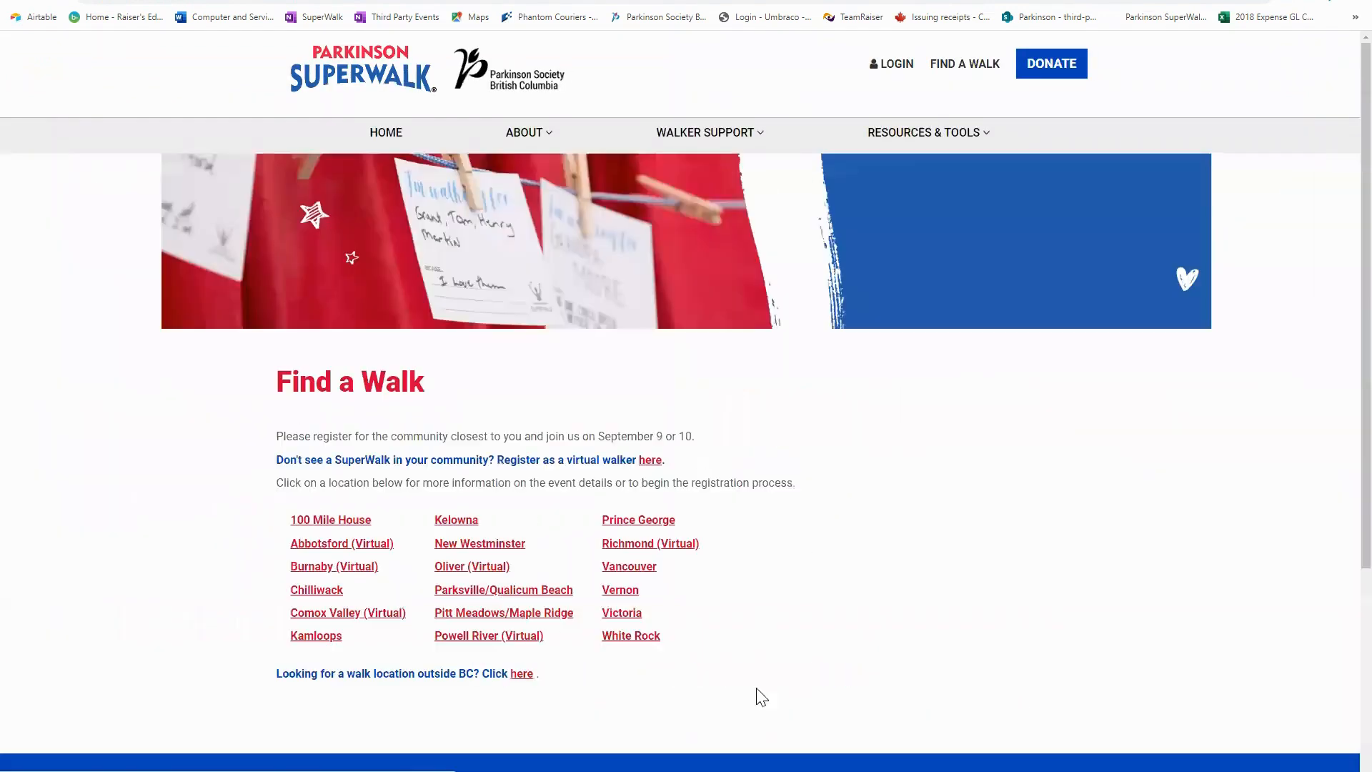
pyautogui.click(640, 569)
pyautogui.scroll(-1, 886, 562)
pyautogui.scroll(-1, 892, 561)
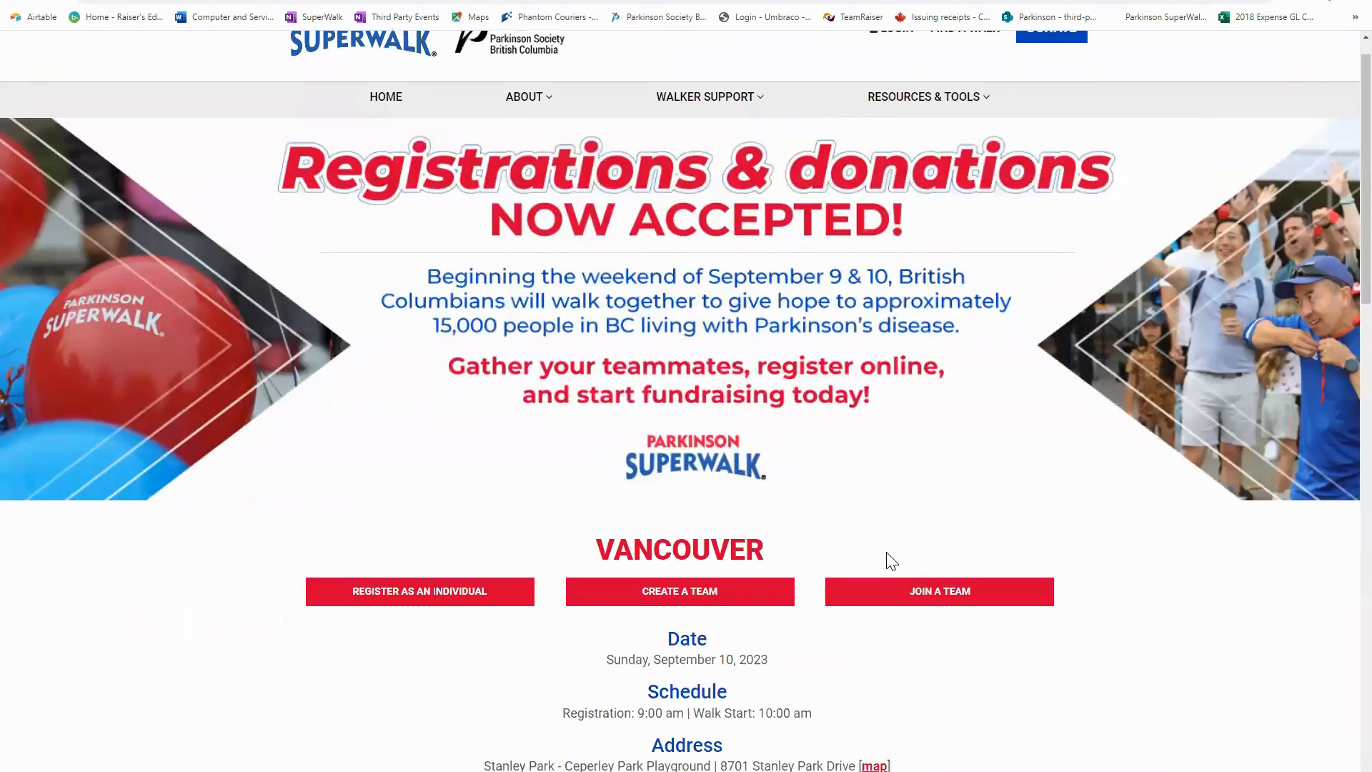
pyautogui.scroll(-2, 891, 560)
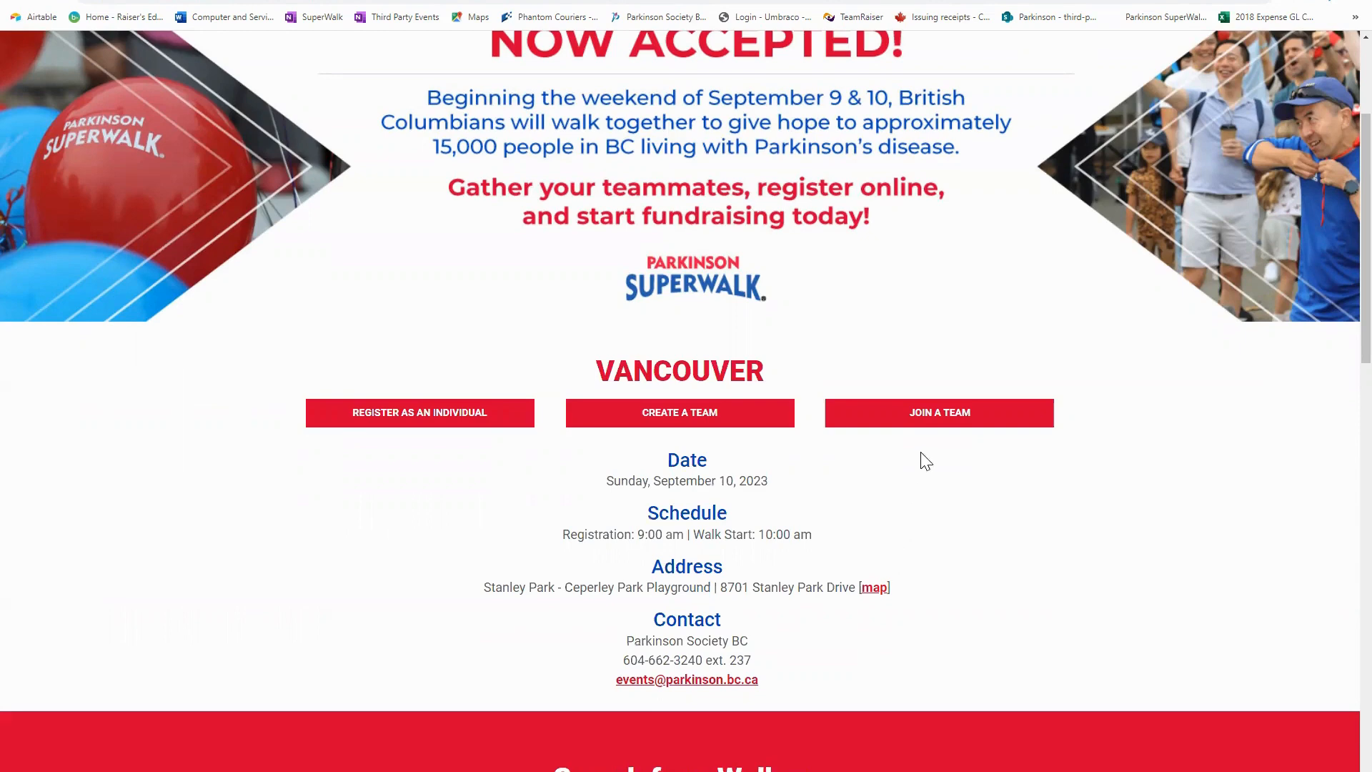
# Choose to join a team for the Vancouver walk and search for the team named Kozy Team.
pyautogui.click(992, 422)
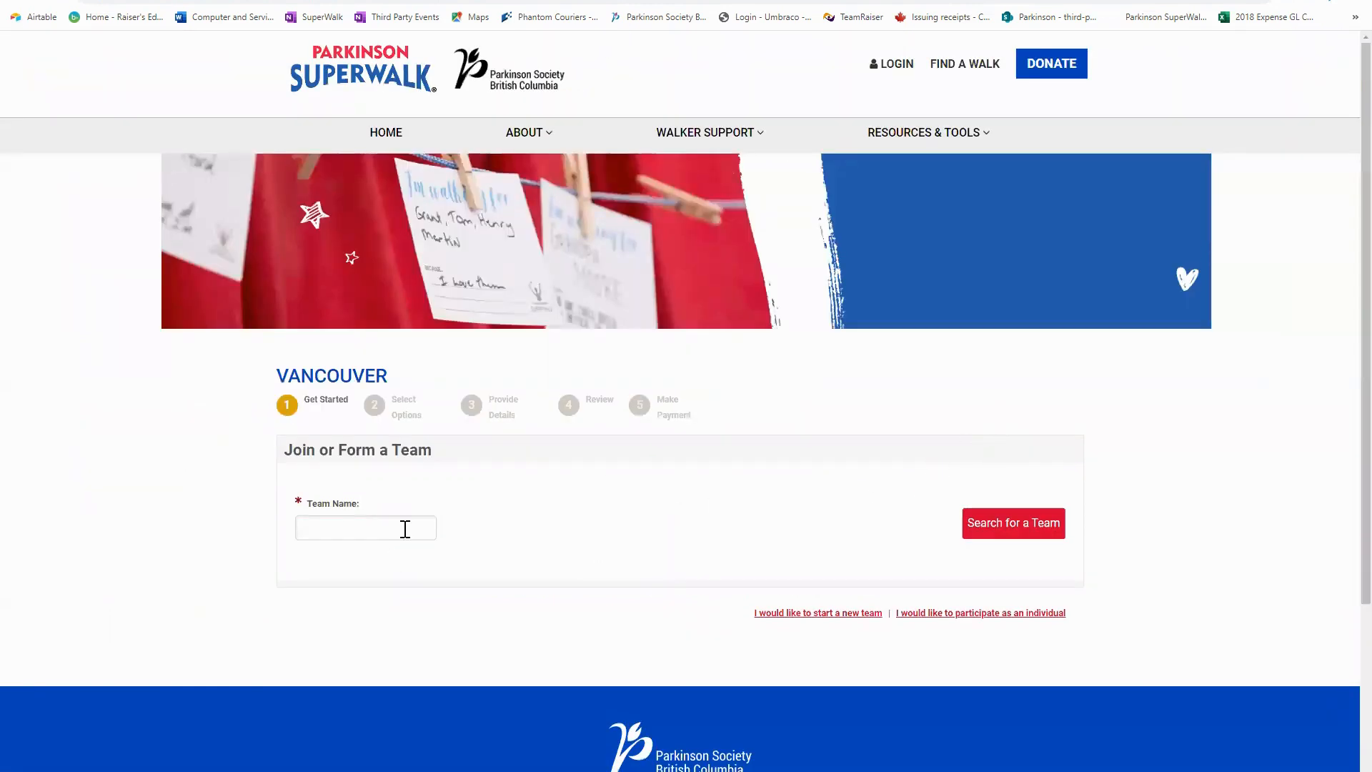
pyautogui.click(403, 529)
pyautogui.click(379, 563)
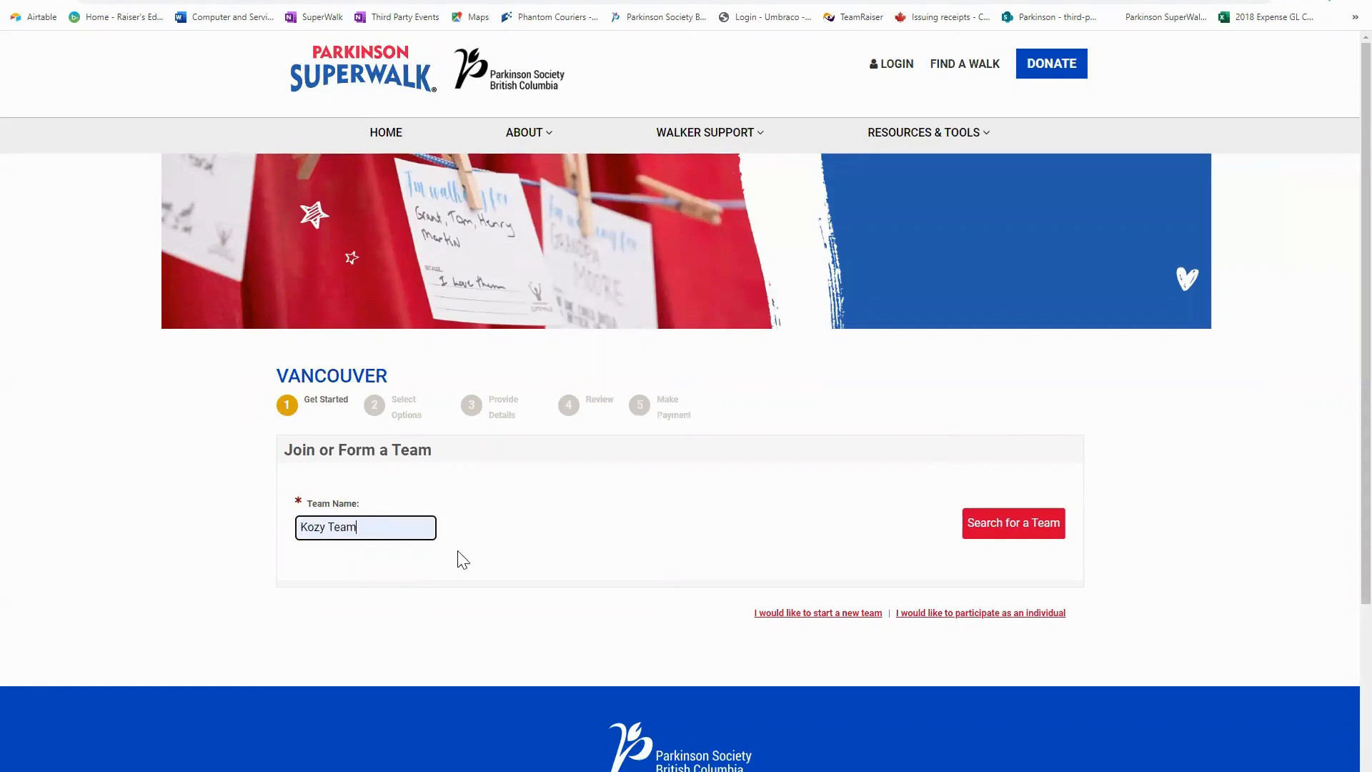
pyautogui.click(1015, 535)
pyautogui.scroll(-3, 1016, 536)
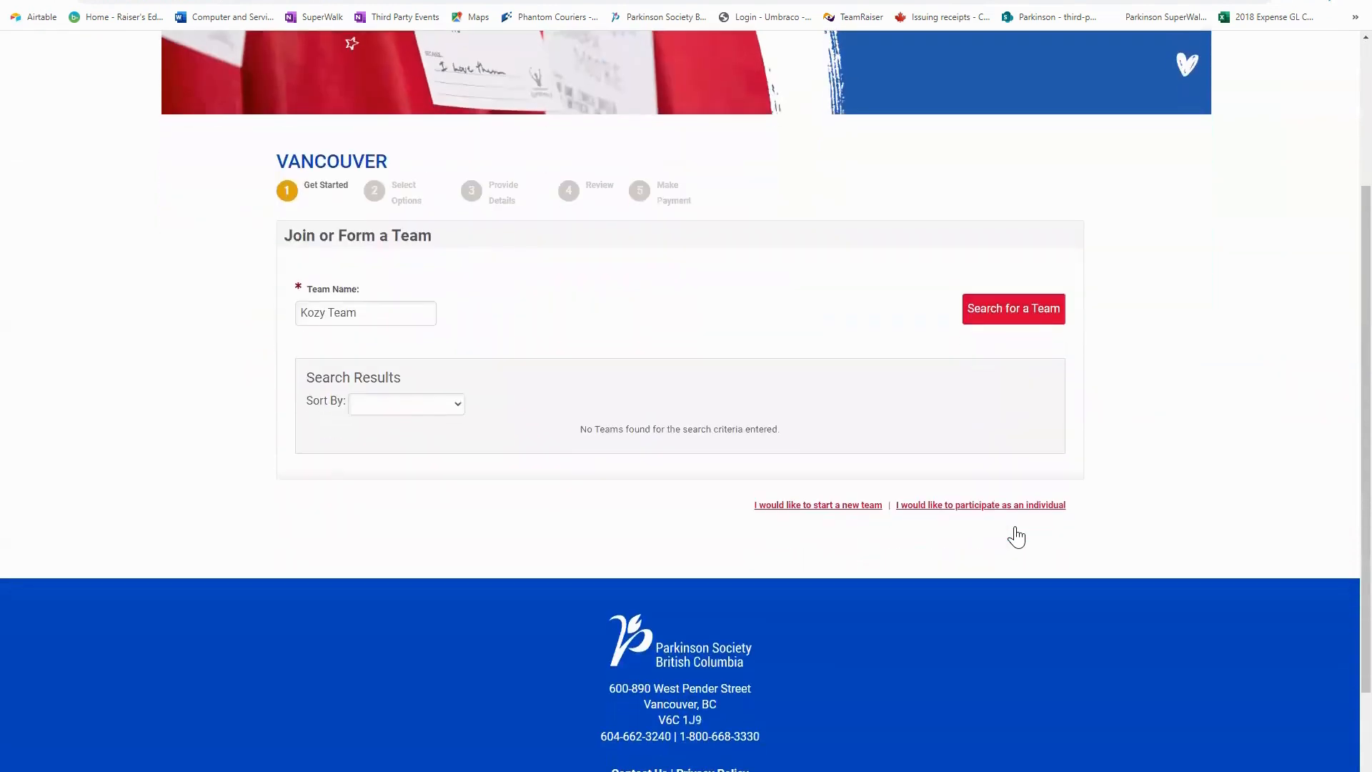